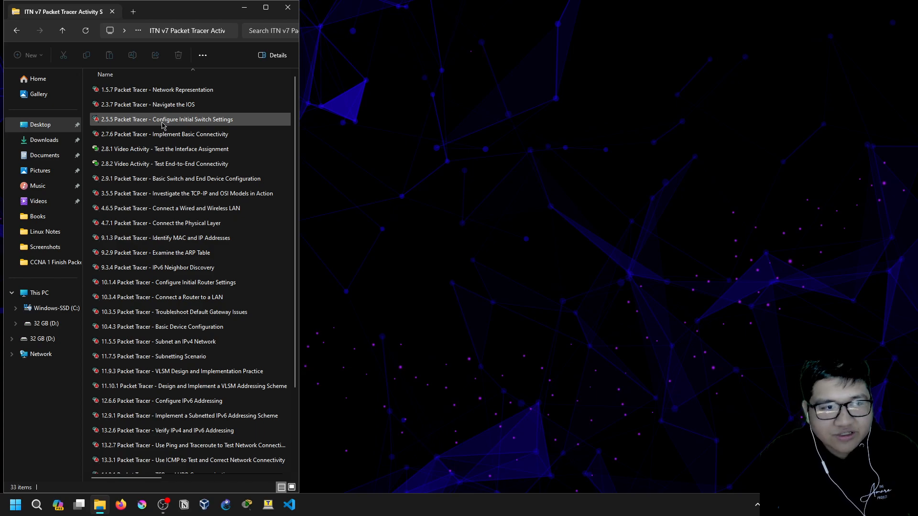
Select the 2.5.5 Packet Tracer - Configure Initial Switch Settings activity file in the folder
click(163, 125)
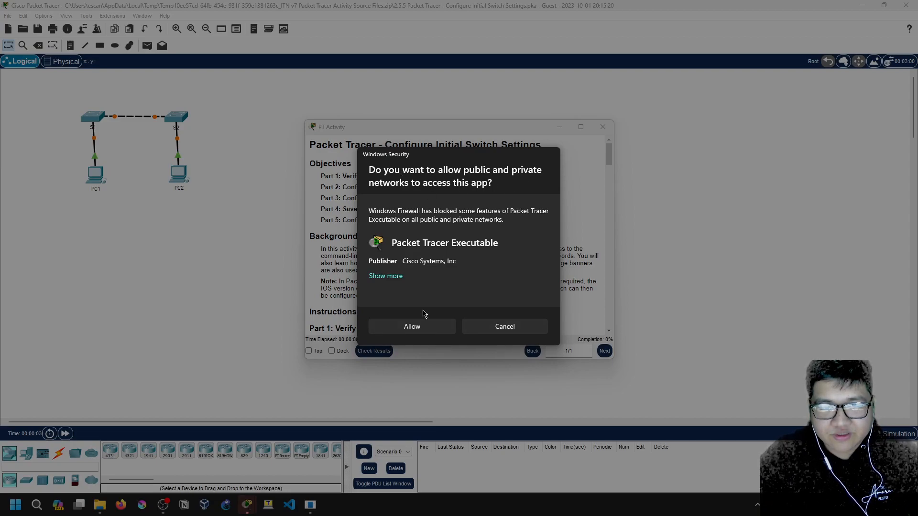
Allow Packet Tracer through the firewall, accept the Guest profile, and dock the activity instructions
click(434, 328)
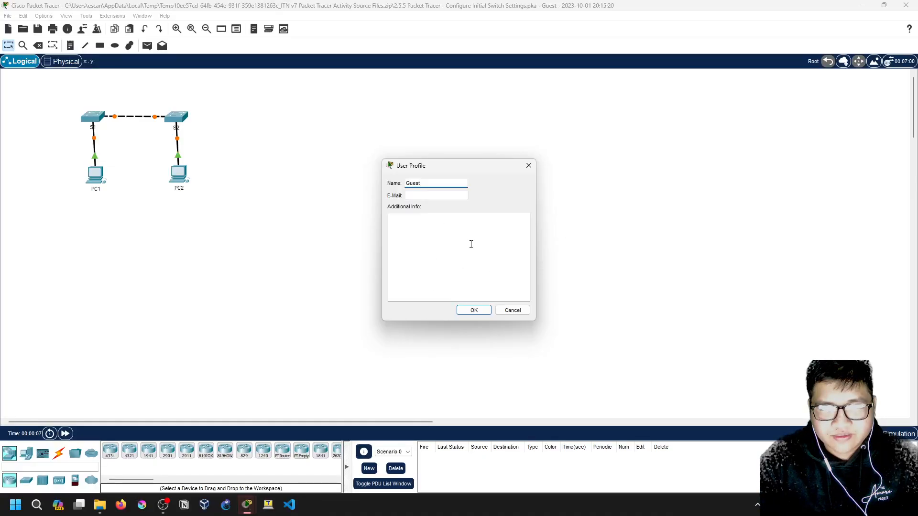
click(467, 308)
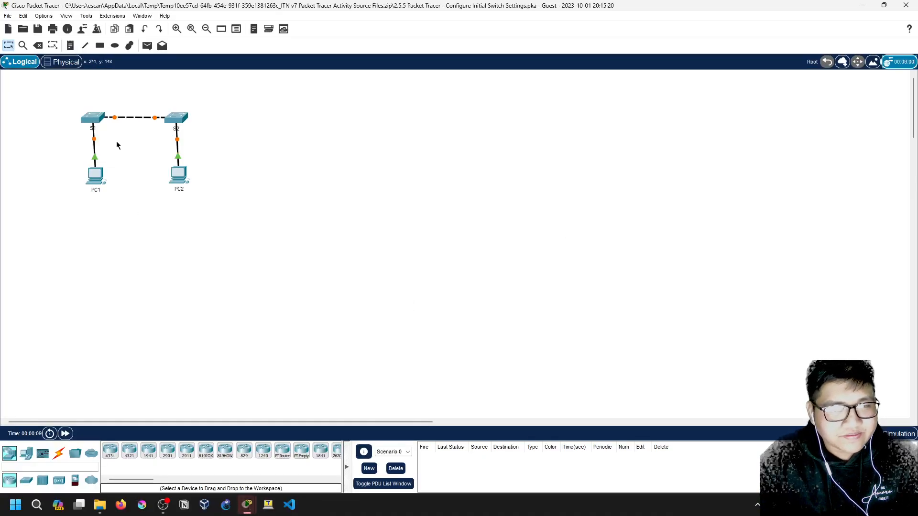
mouse_move(247, 505)
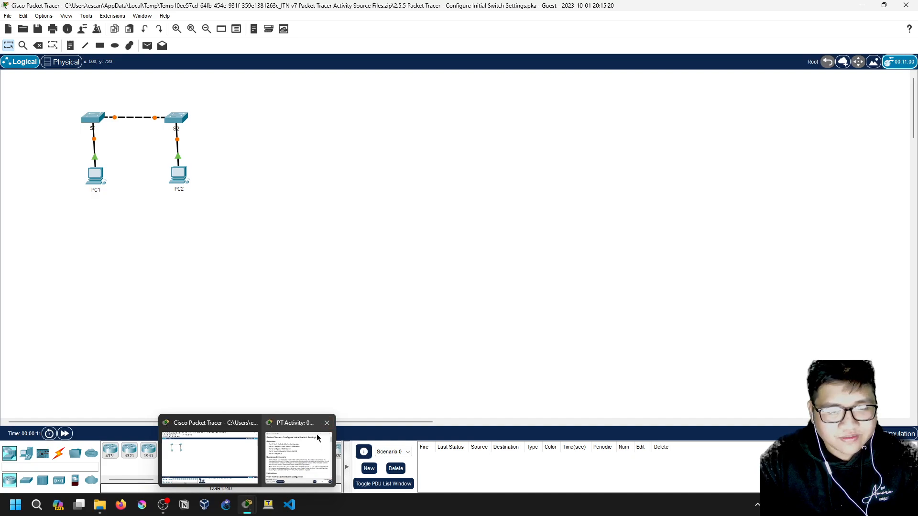
click(311, 445)
click(332, 351)
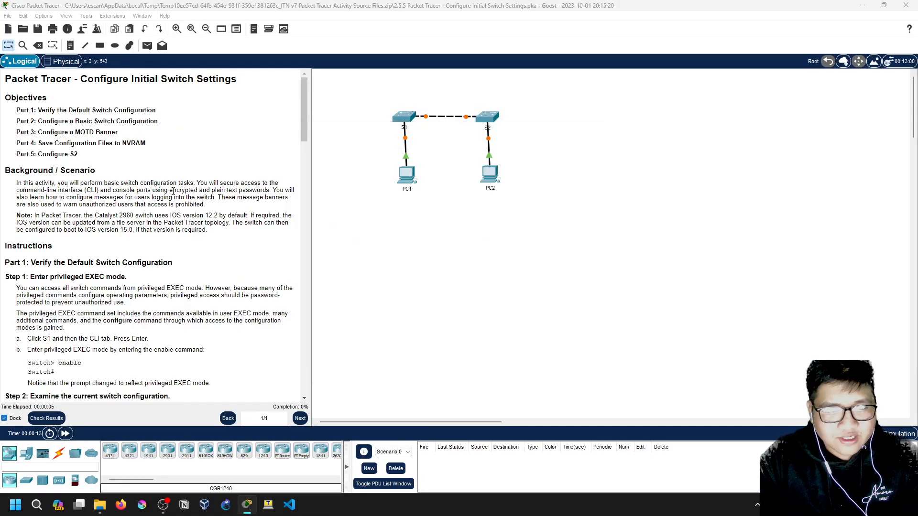
Read through the Part 1–5 objectives in the docked instructions
drag(5, 97, 182, 112)
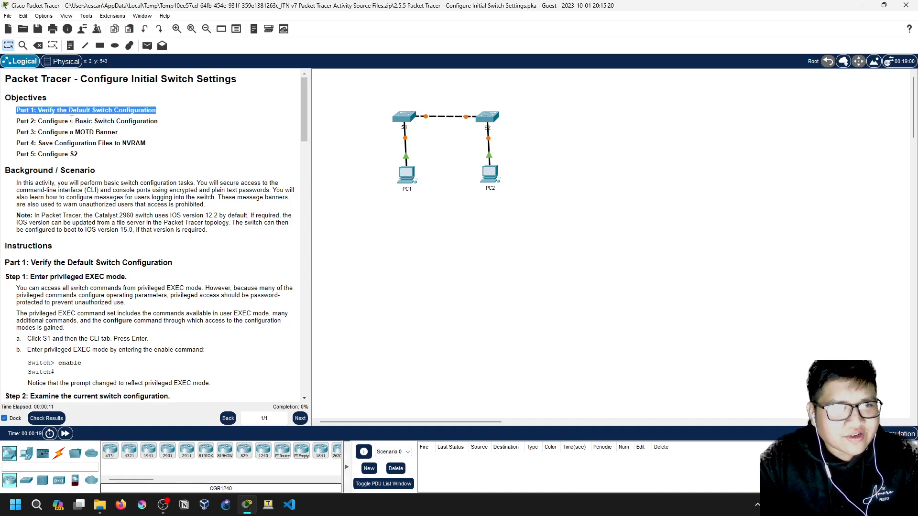
click(15, 125)
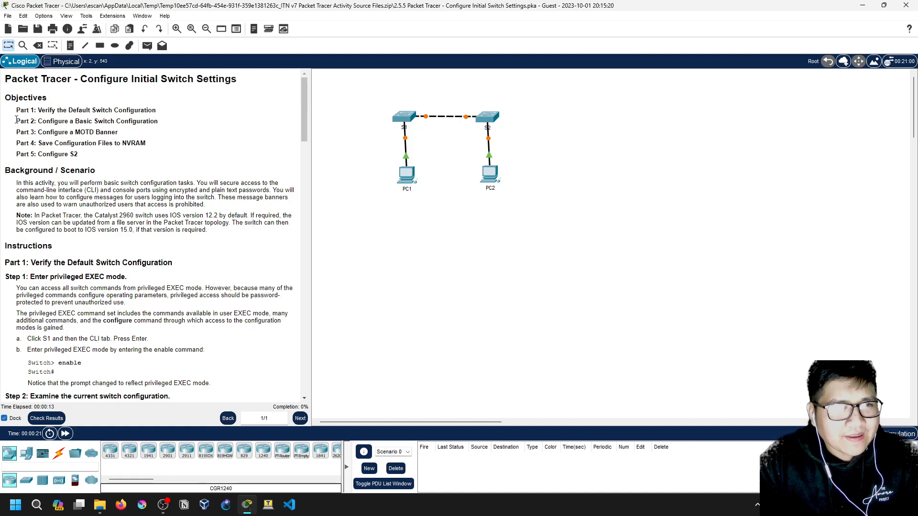
drag(16, 120, 158, 121)
click(153, 128)
drag(15, 131, 92, 133)
click(92, 132)
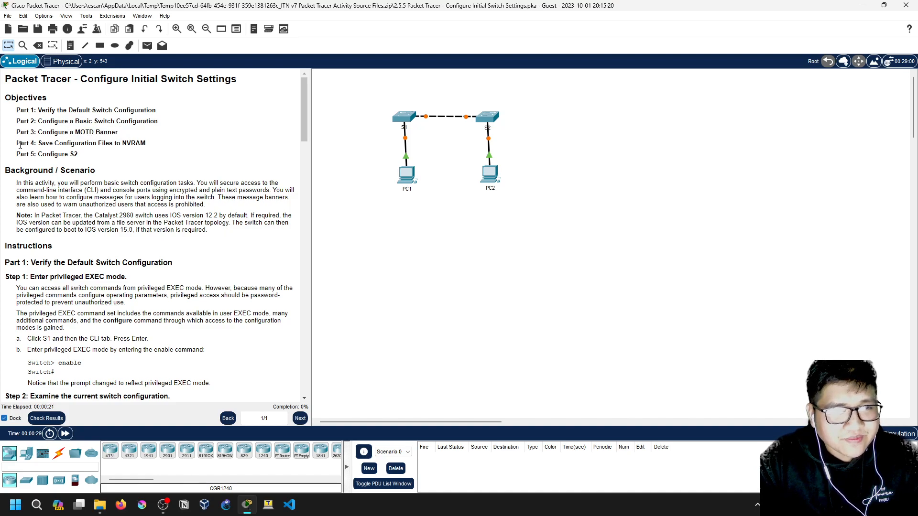
drag(19, 144, 146, 144)
click(160, 145)
click(144, 146)
drag(16, 158, 85, 161)
click(86, 163)
Read the background on console passwords and login messages, then the Part 1 steps
scroll(133, 253, down, 1)
scroll(133, 253, down, 3)
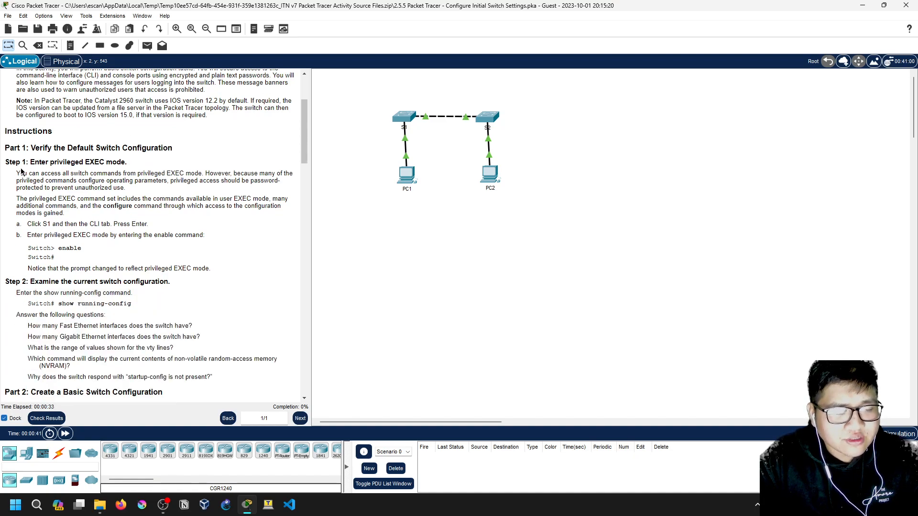
scroll(7, 148, up, 2)
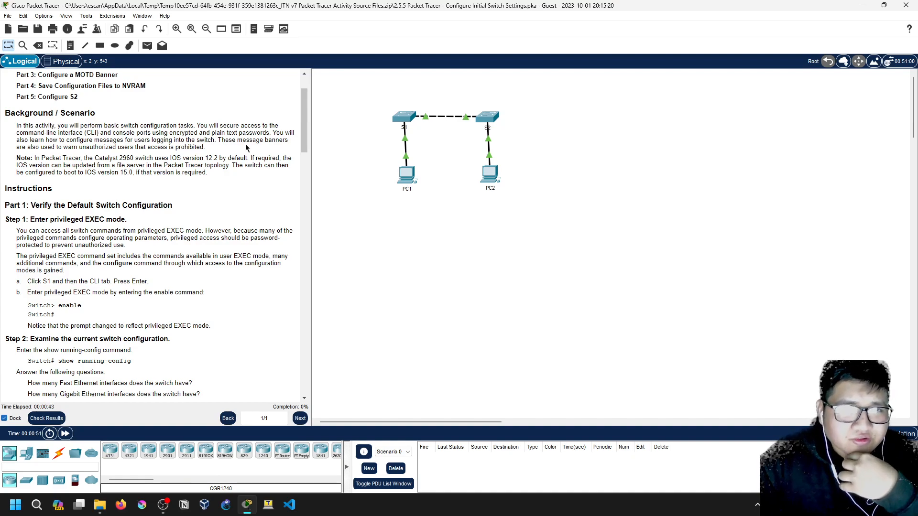
drag(254, 126, 251, 126)
drag(90, 140, 94, 133)
click(110, 132)
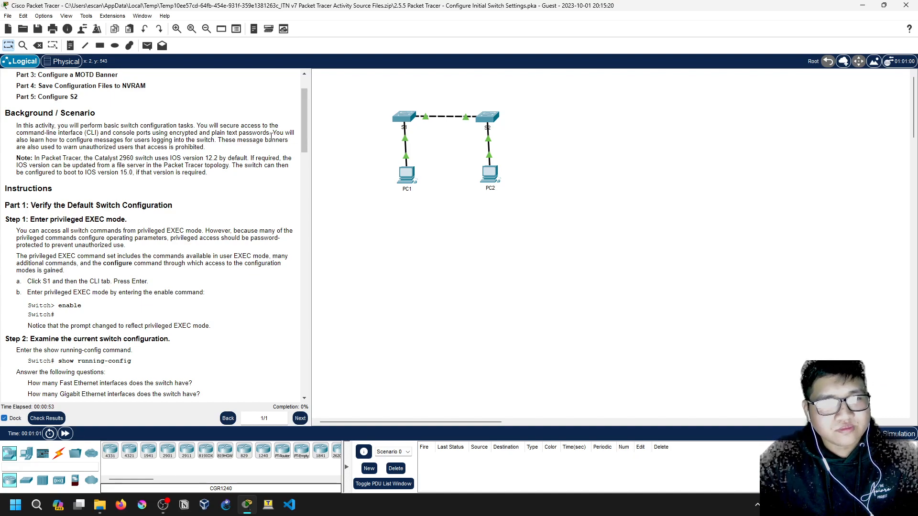
drag(80, 140, 214, 148)
click(214, 141)
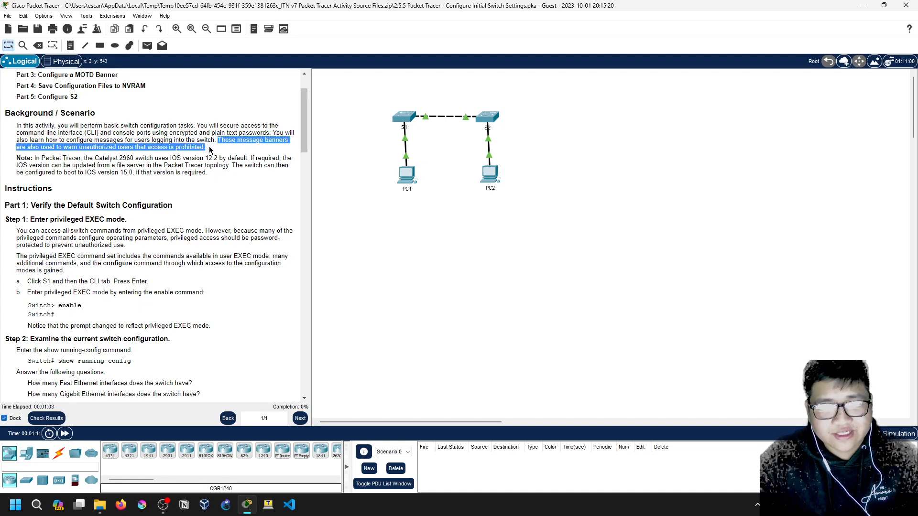
click(177, 151)
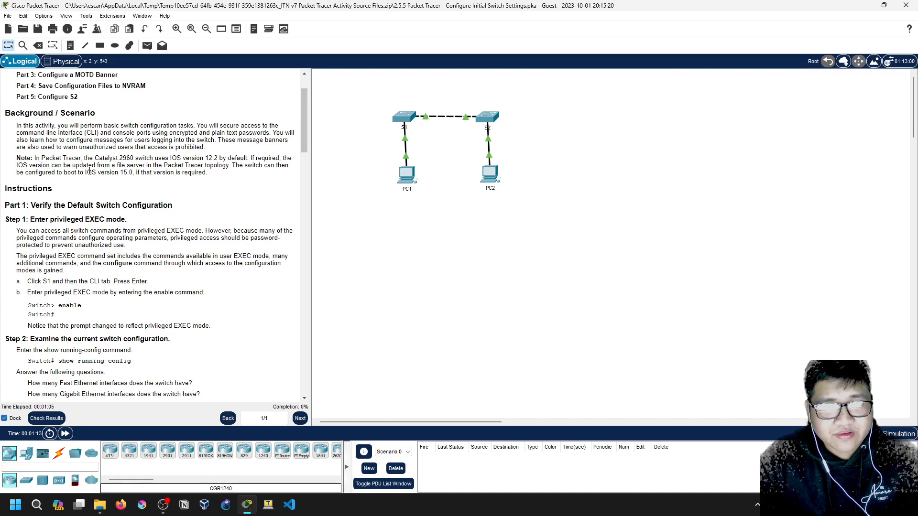
scroll(69, 218, down, 1)
scroll(69, 218, down, 1)
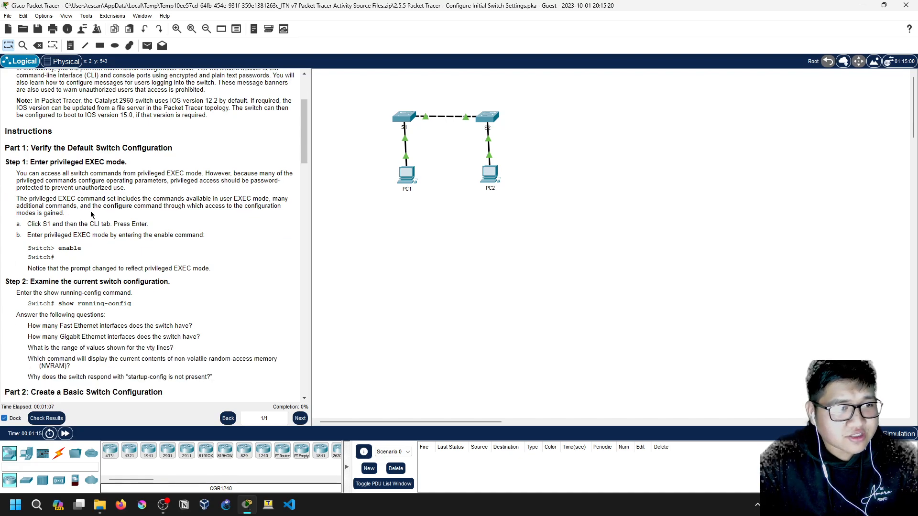
drag(31, 149, 177, 149)
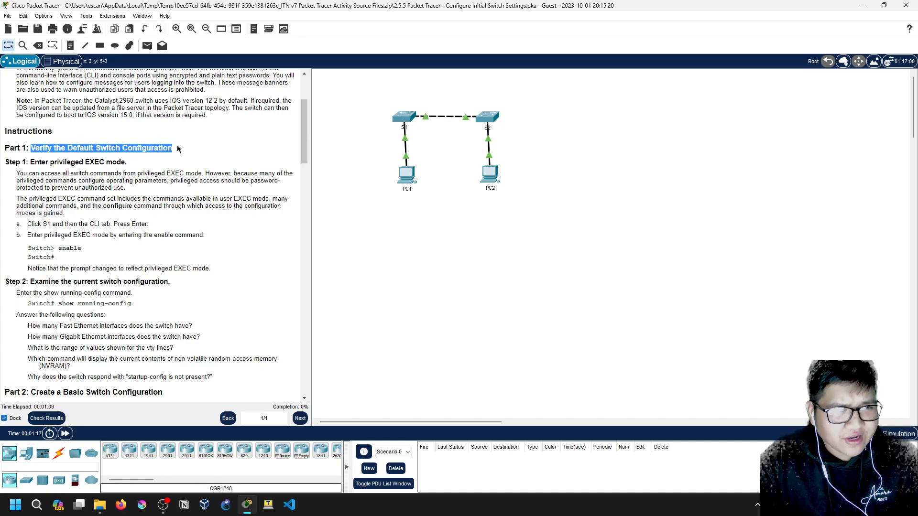
click(196, 151)
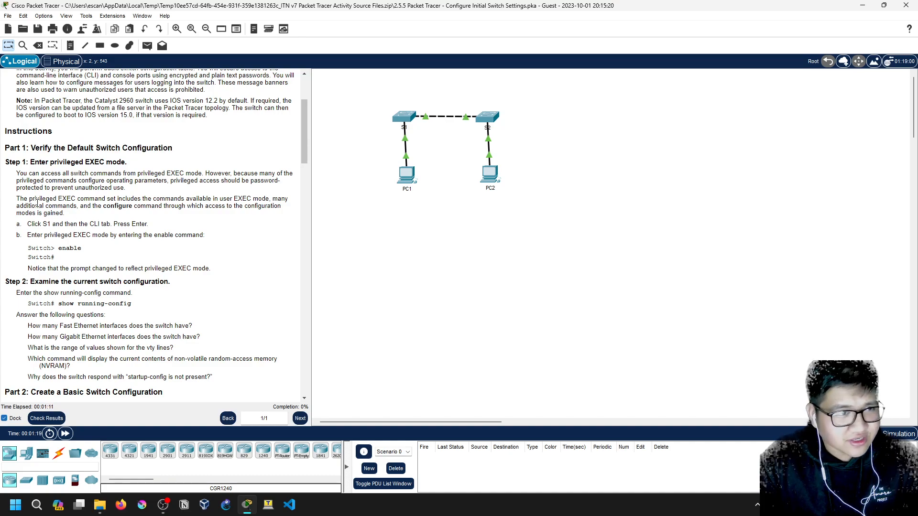
drag(34, 167, 134, 168)
click(134, 167)
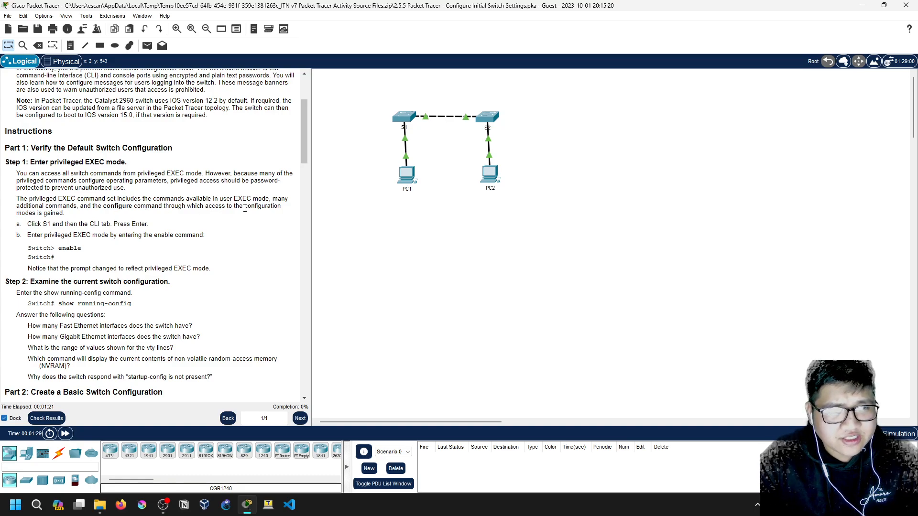
scroll(67, 232, down, 1)
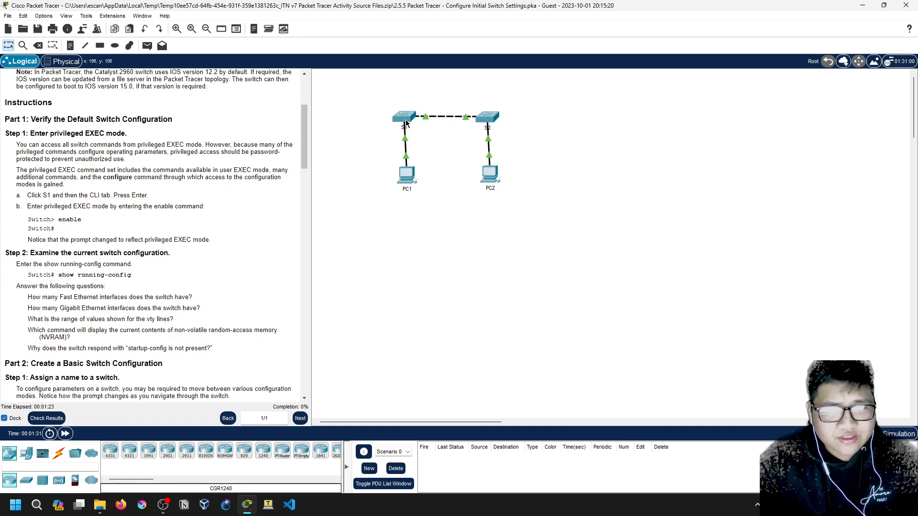
Open S1's CLI and enter privileged EXEC mode with enable
click(404, 119)
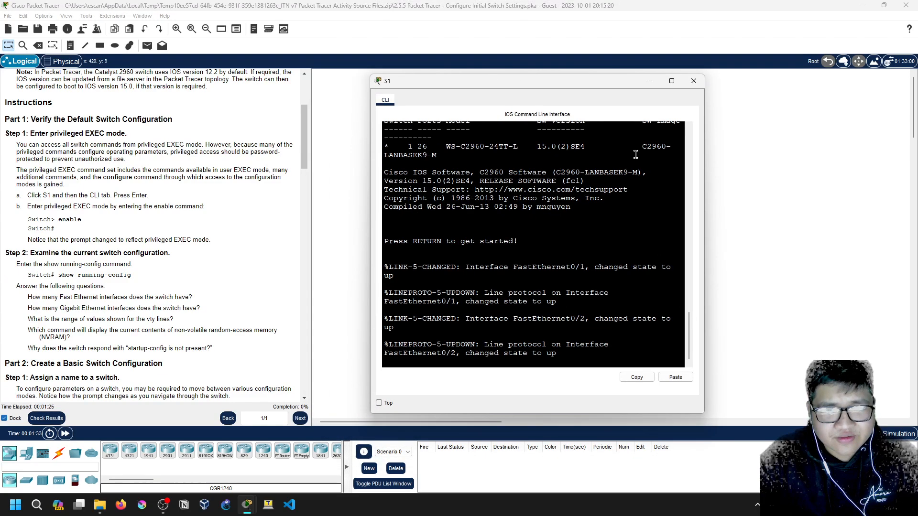
drag(704, 170, 842, 170)
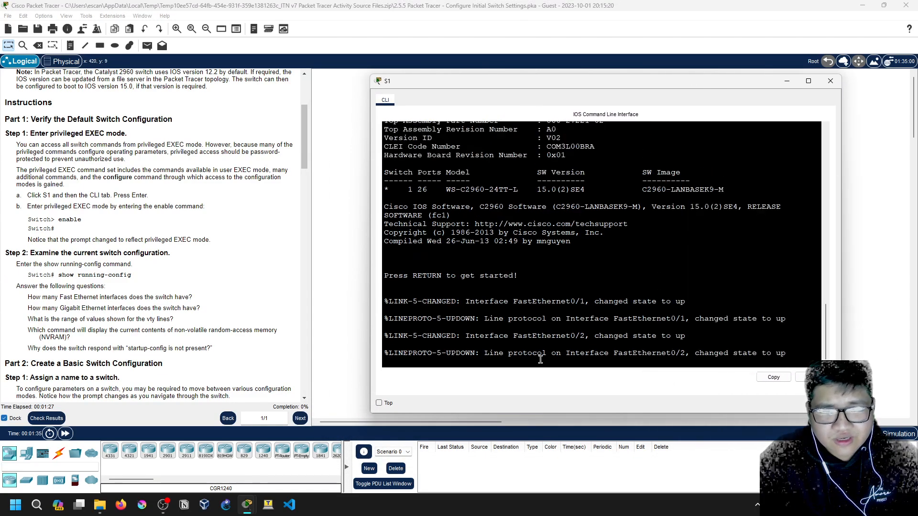
key(Return)
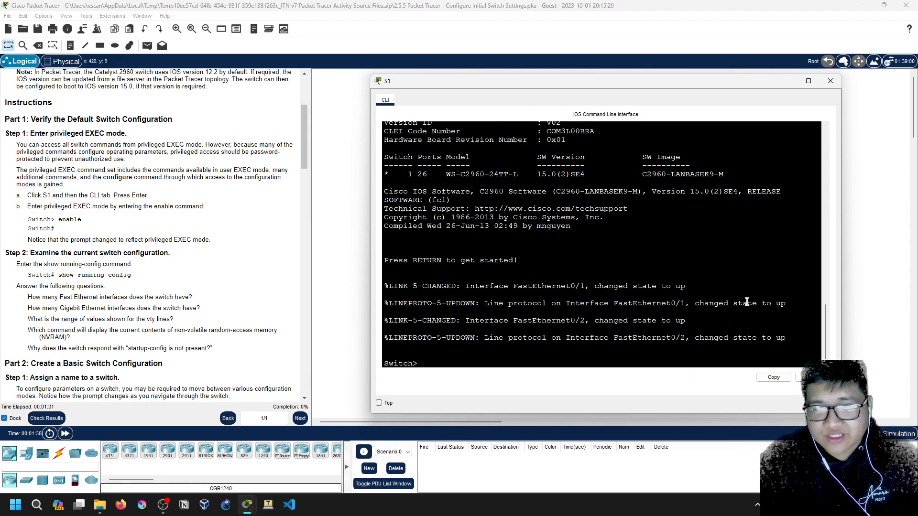
mouse_move(454, 82)
mouse_down()
mouse_move(449, 166)
mouse_move(469, 79)
mouse_up()
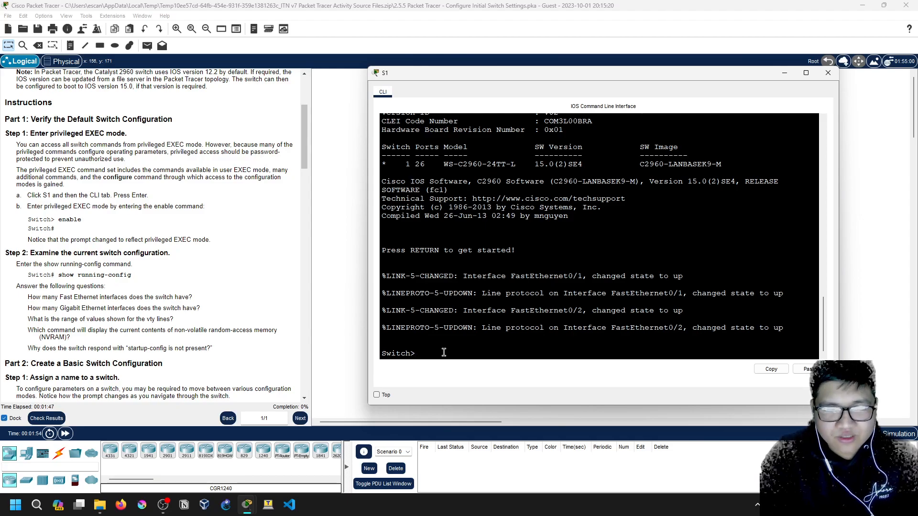
text(enable)
key(Return)
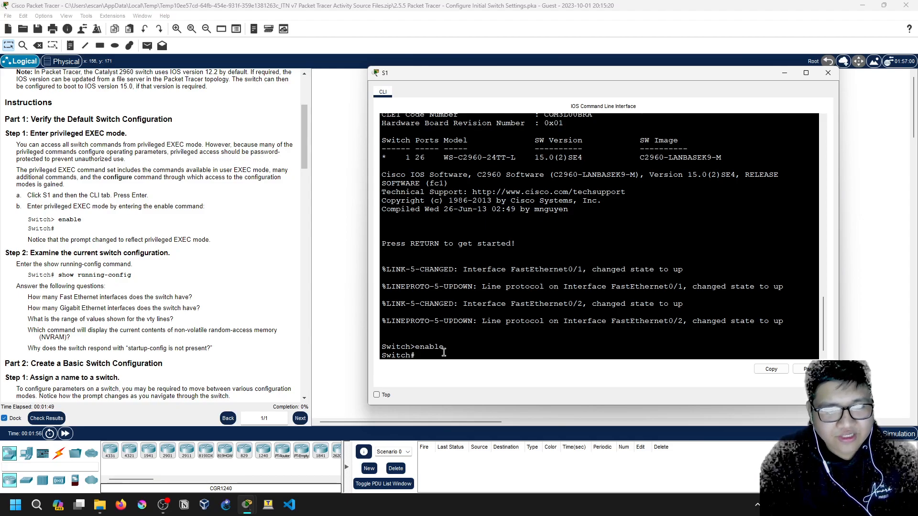
Read Step 2 of the instructions and enter show run at S1's Switch# prompt
scroll(59, 235, down, 1)
drag(30, 223, 154, 224)
click(100, 223)
click(36, 236)
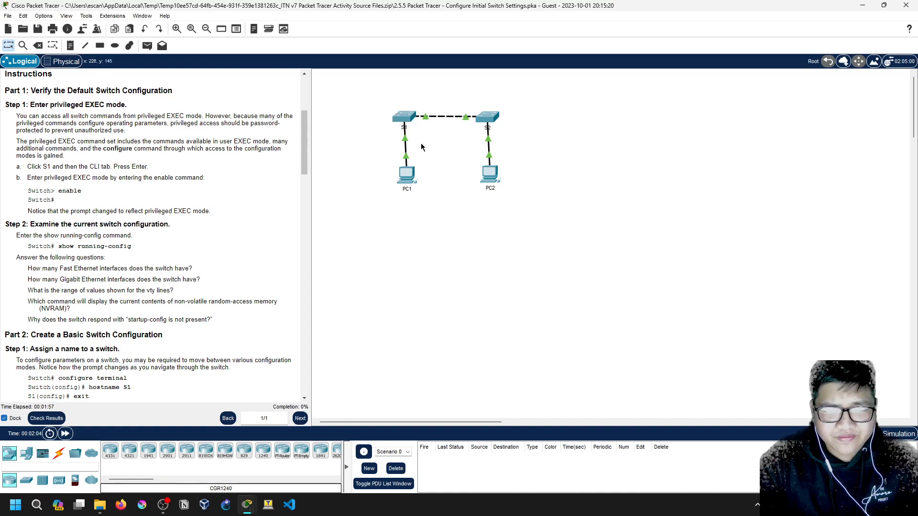
click(411, 120)
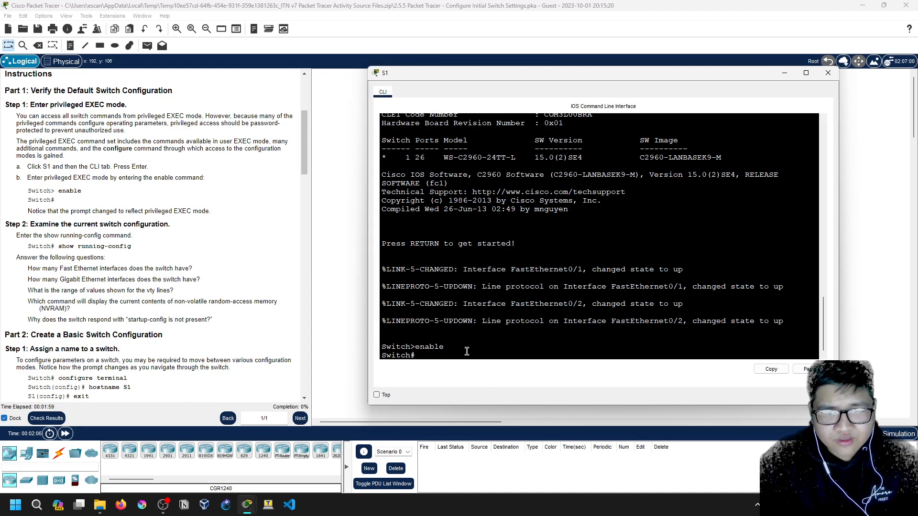
text(show run)
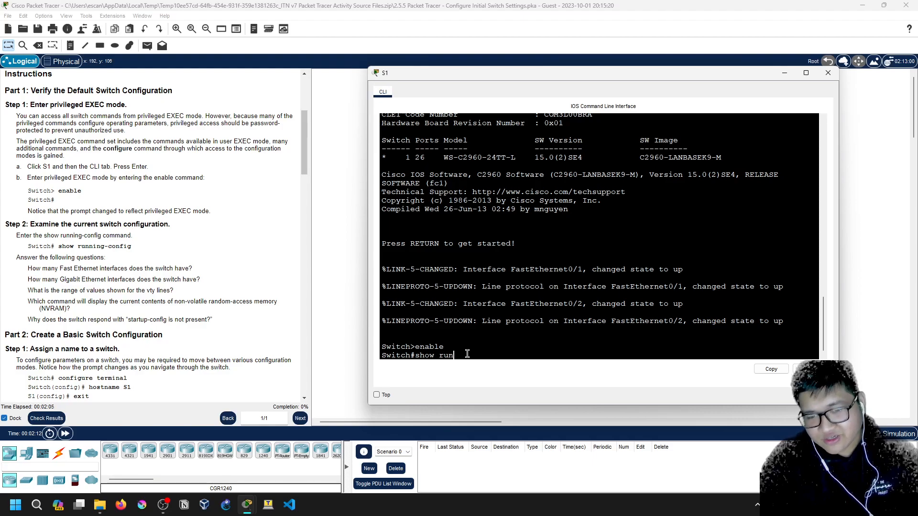
Run show run on S1, page to the end, and stretch the CLI window to full height
key(Tab)
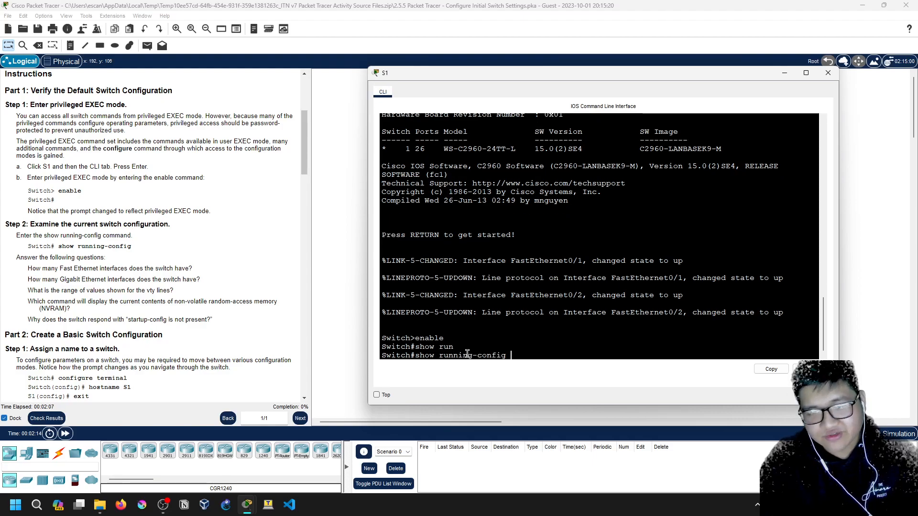
key(BackSpace)
key(BackSpace)
key(BackSpace)
key(BackSpace)
key(BackSpace)
key(BackSpace)
key(BackSpace)
key(BackSpace)
key(BackSpace)
key(BackSpace)
key(BackSpace)
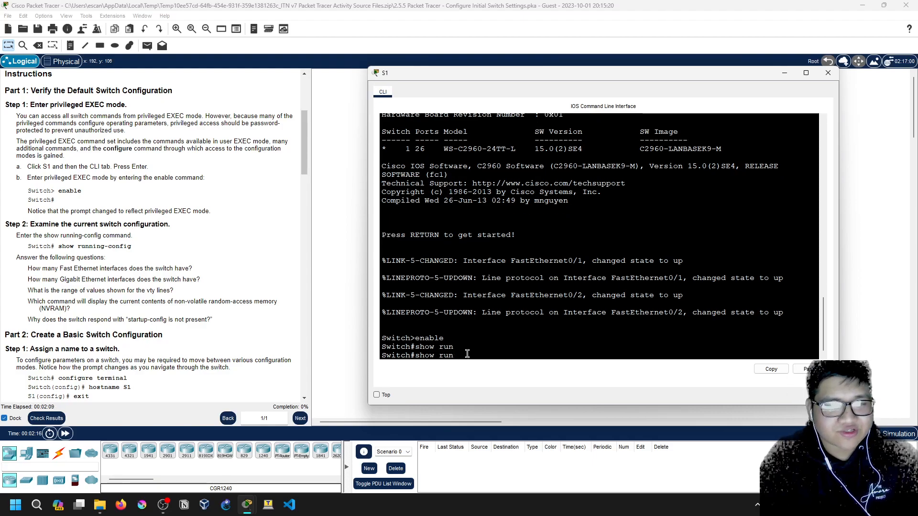
key(Return)
key(space)
key(space)
key(space)
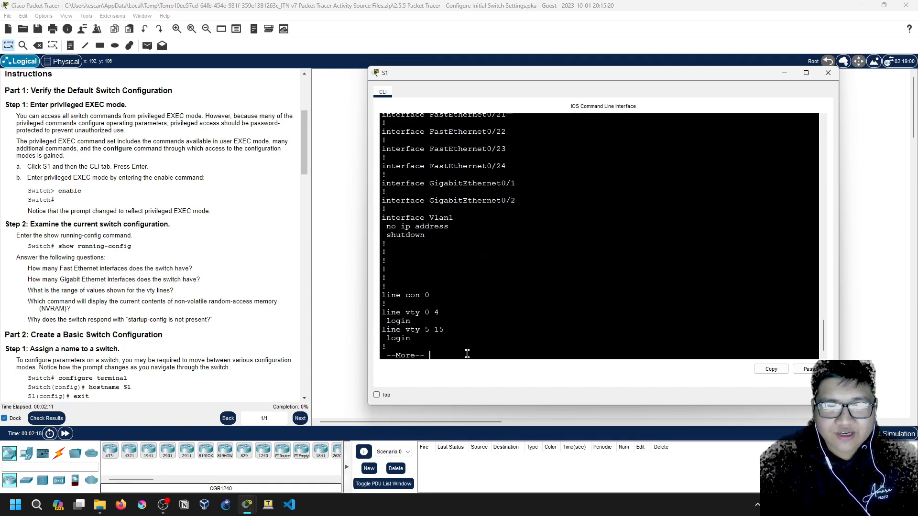
double_click(492, 406)
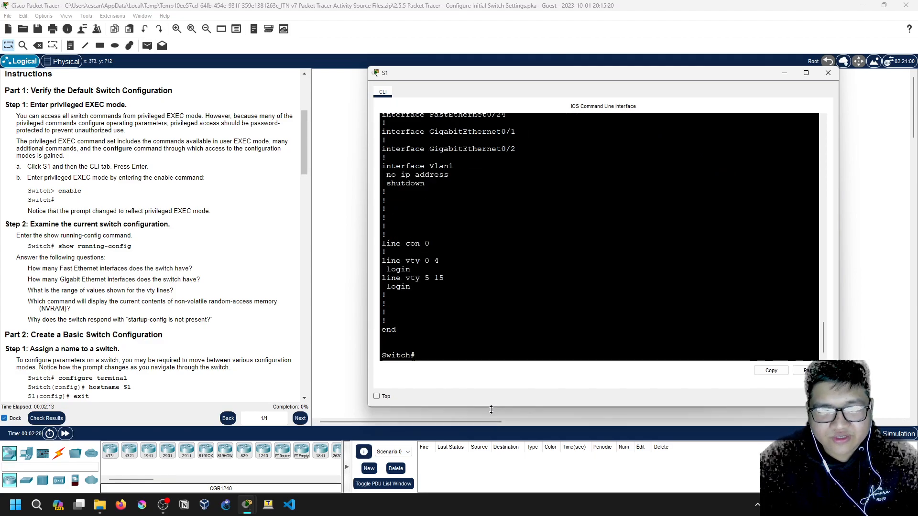
Review version 15.0, the 1086-byte size, hostname Switch and service password-encryption in the output
scroll(454, 371, up, 18)
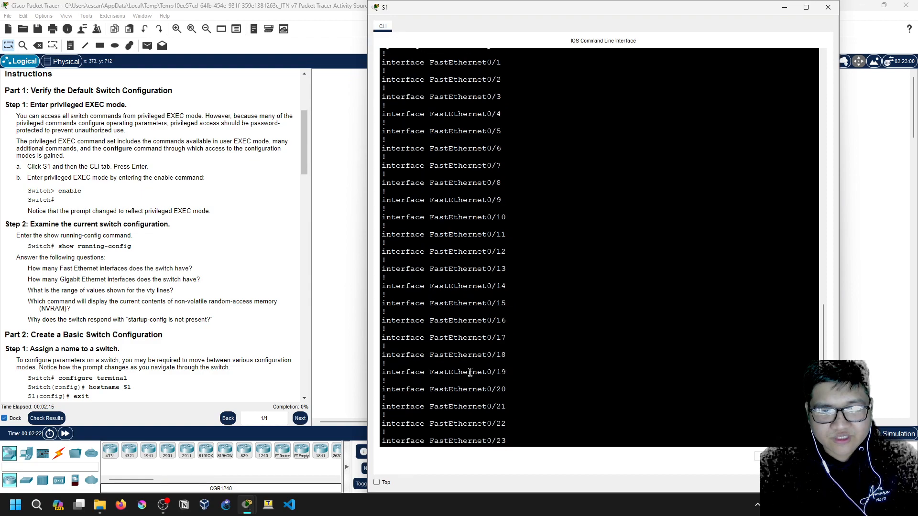
scroll(424, 168, up, 4)
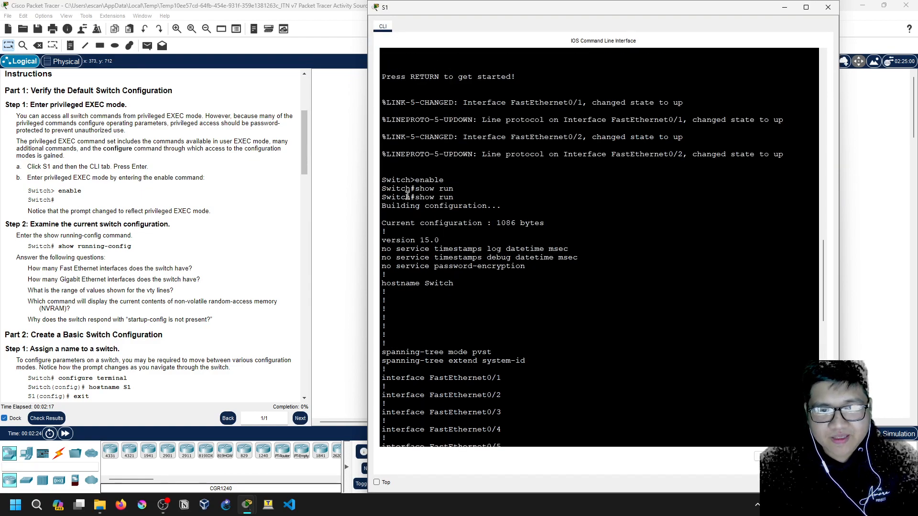
scroll(426, 258, down, 1)
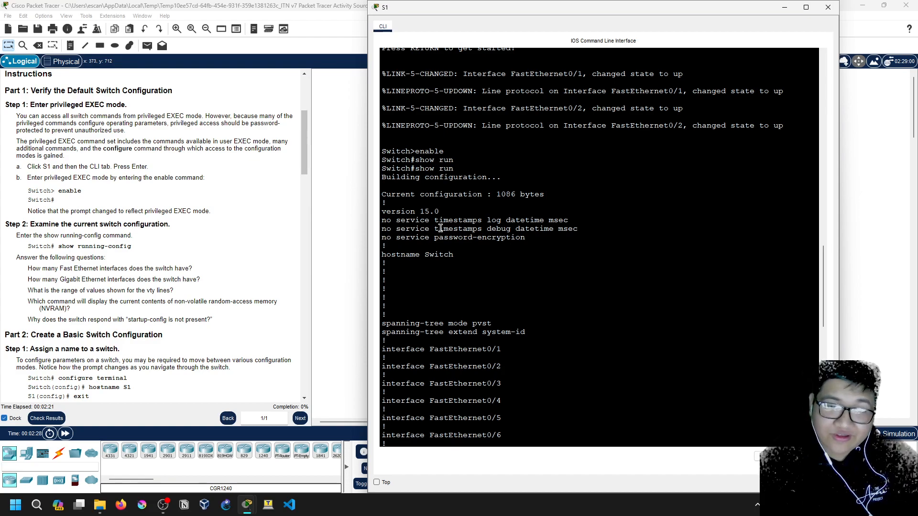
scroll(439, 225, up, 1)
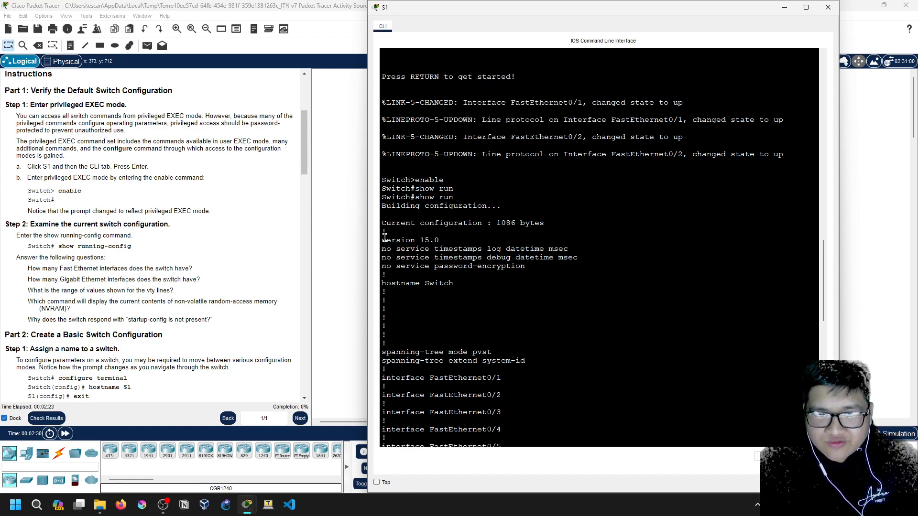
drag(384, 239, 435, 240)
click(435, 240)
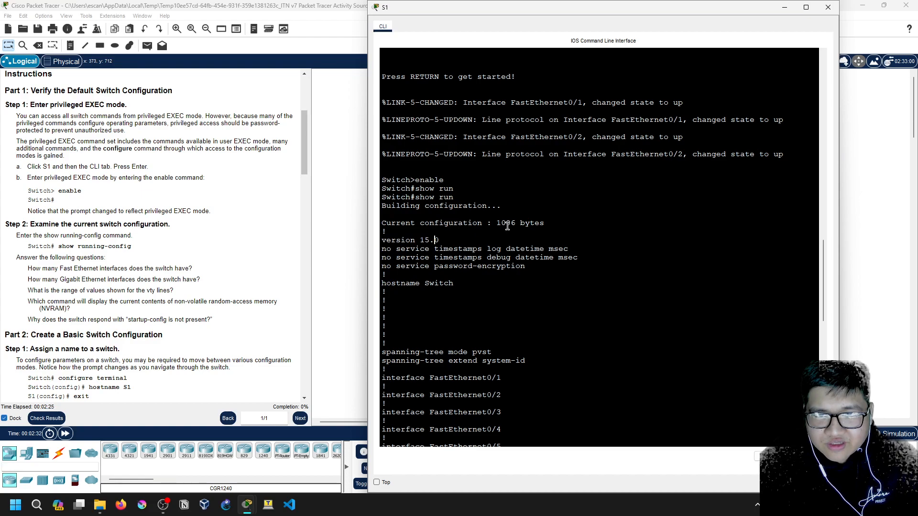
drag(497, 223, 578, 227)
click(556, 223)
scroll(490, 269, down, 1)
drag(384, 254, 453, 254)
click(405, 242)
drag(392, 239, 528, 241)
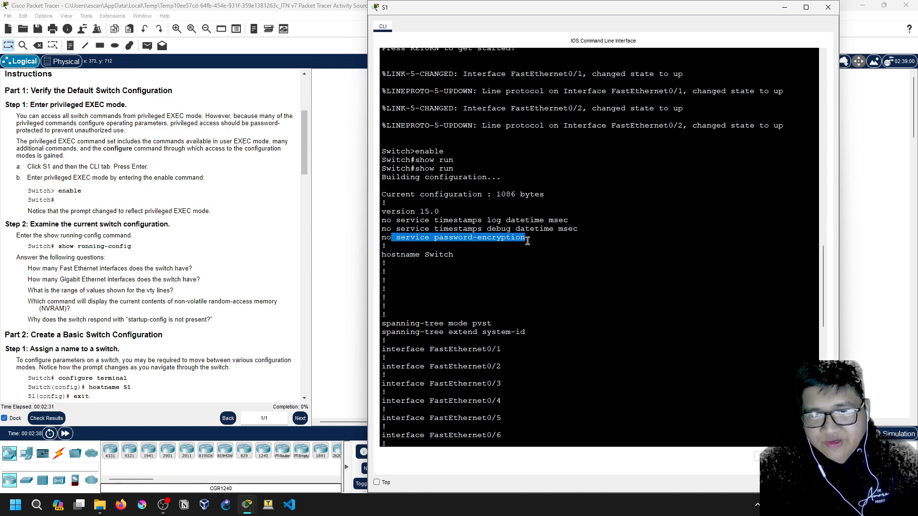
click(528, 242)
Review spanning-tree mode pvst, extend system-id, GigabitEthernet0/1–0/2 and the vty 5 15 lines
scroll(461, 262, down, 3)
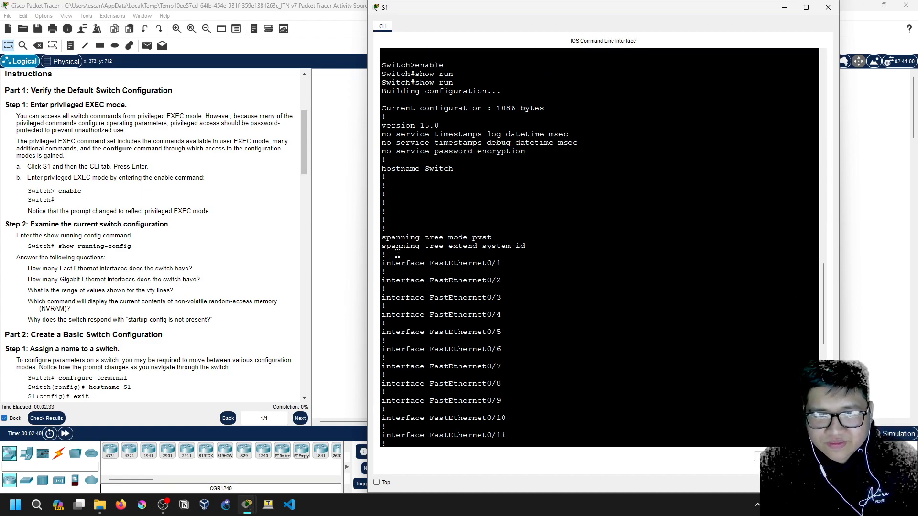
mouse_move(387, 237)
mouse_down()
mouse_move(491, 238)
mouse_move(388, 238)
mouse_up()
click(489, 237)
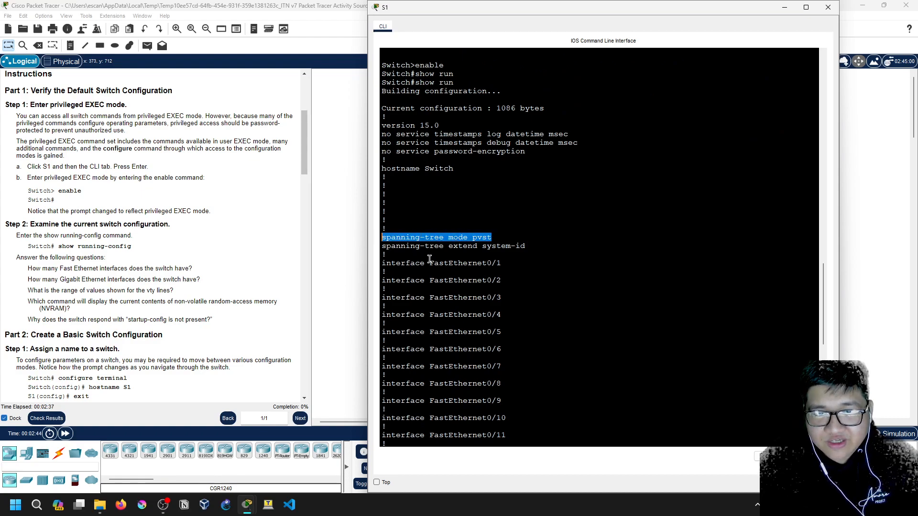
drag(391, 247, 480, 248)
click(524, 247)
click(480, 248)
scroll(389, 252, down, 18)
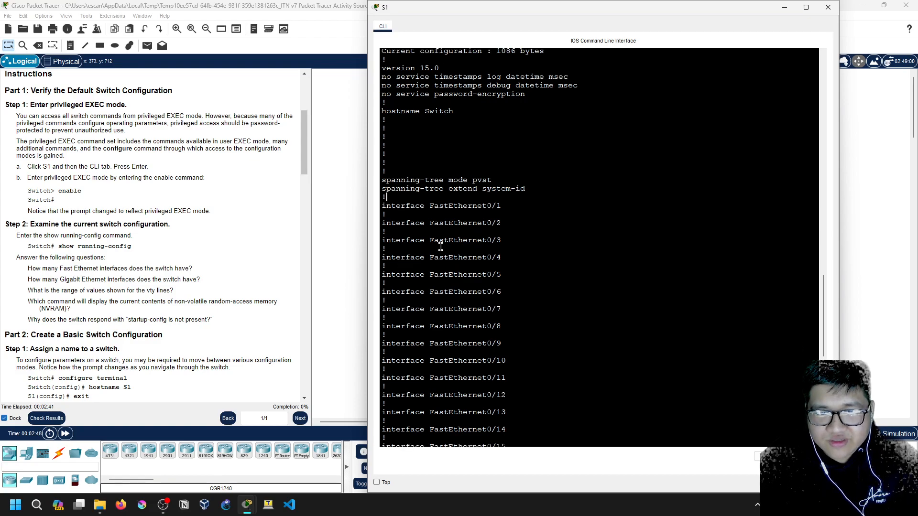
drag(391, 217, 520, 235)
click(521, 234)
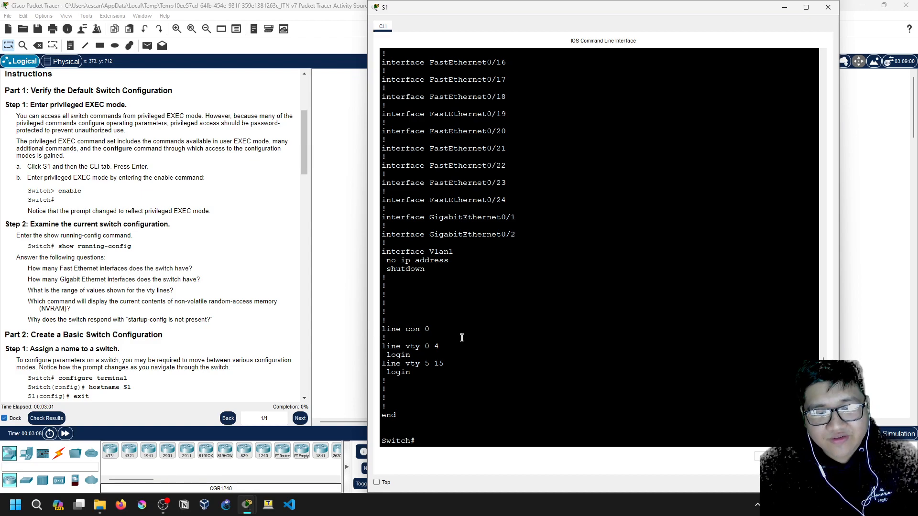
mouse_move(417, 365)
mouse_down()
mouse_move(444, 365)
mouse_move(405, 364)
mouse_up()
click(420, 365)
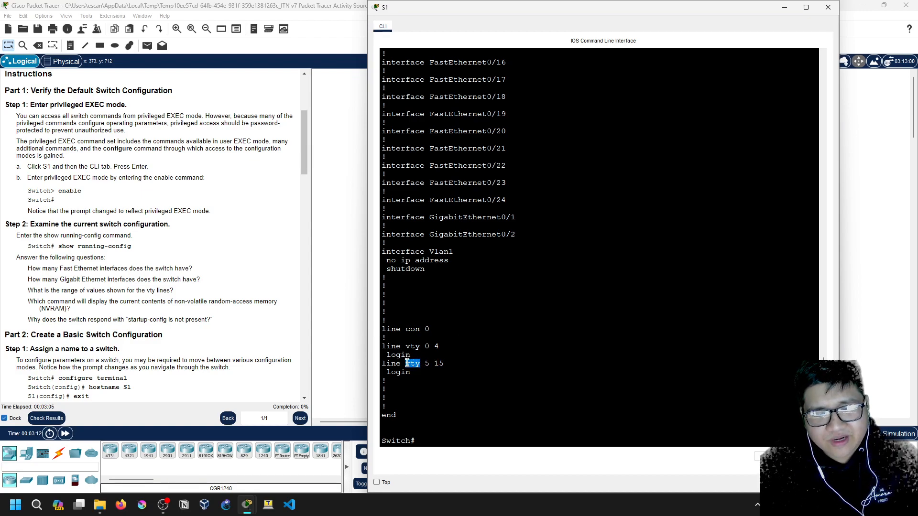
click(406, 364)
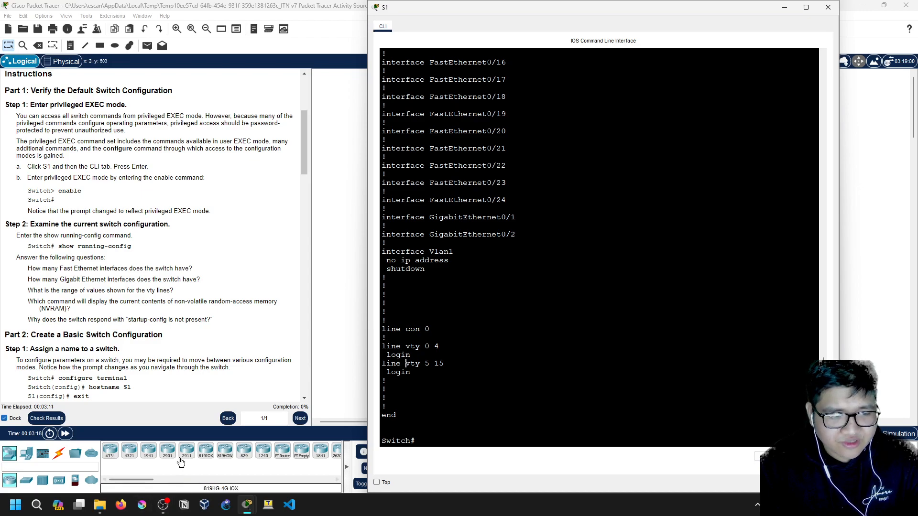
click(165, 507)
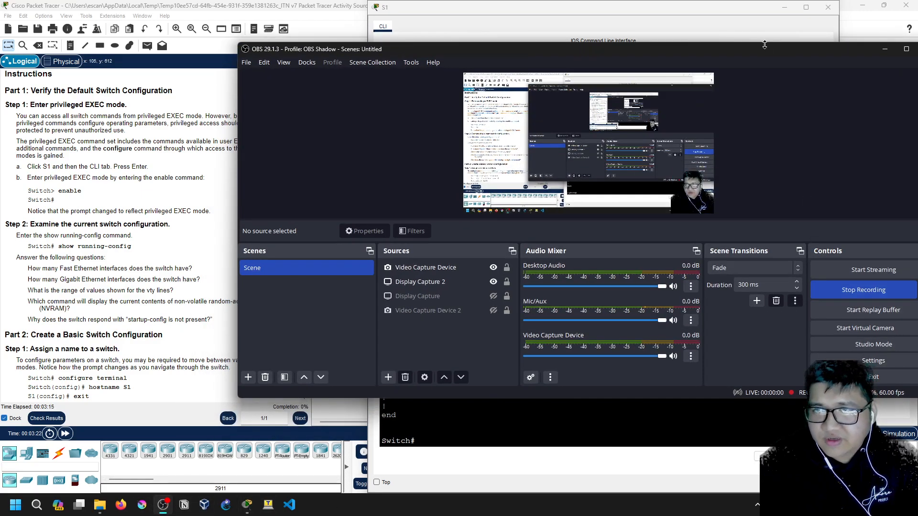
drag(765, 45, 690, 40)
click(856, 289)
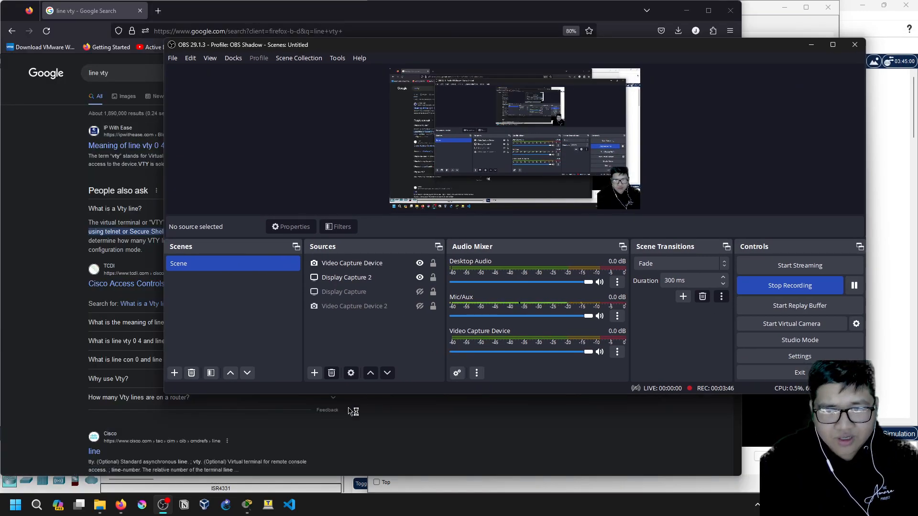
click(121, 505)
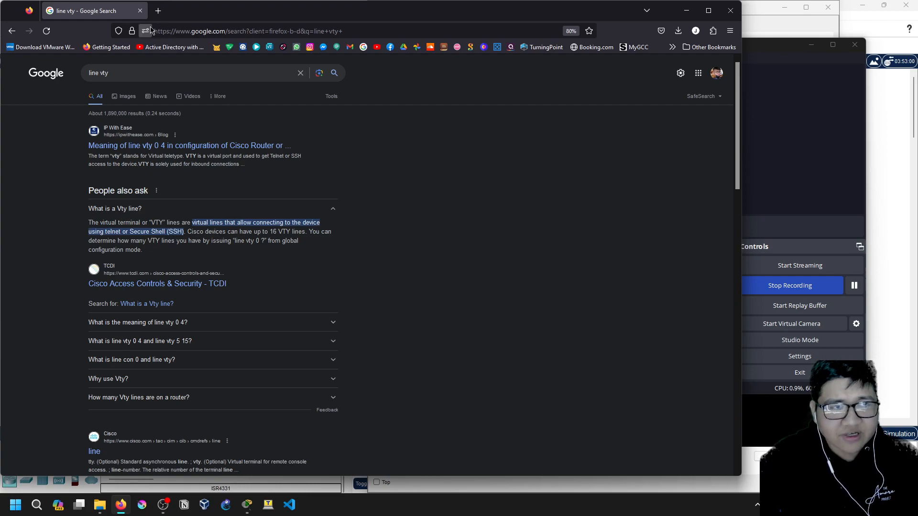
click(686, 11)
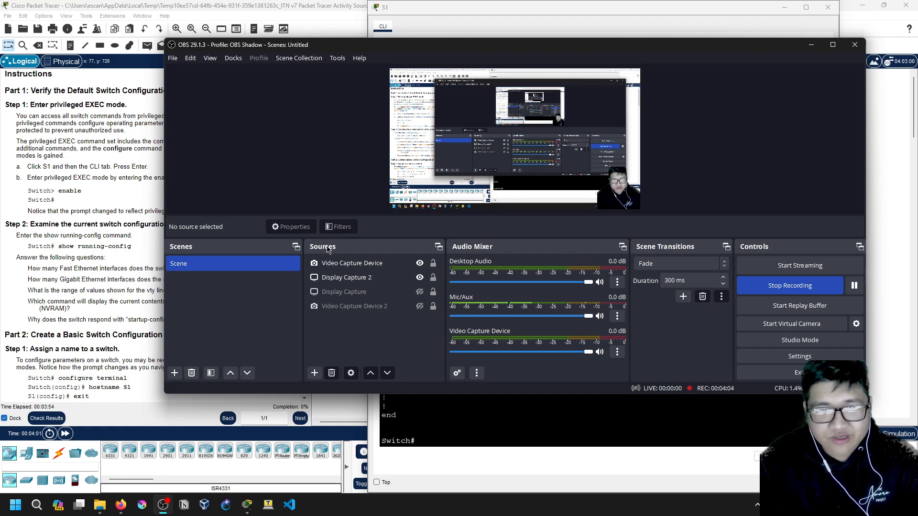
click(811, 45)
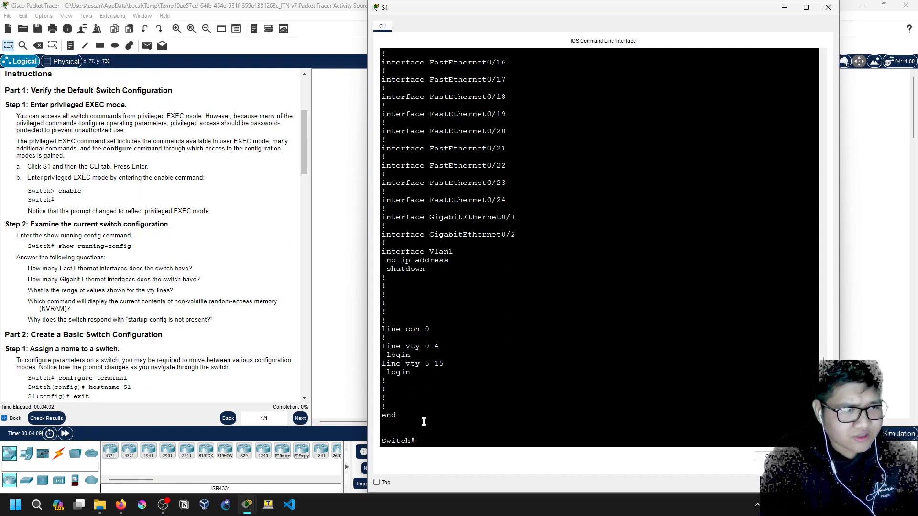
key(Return)
key(Return)
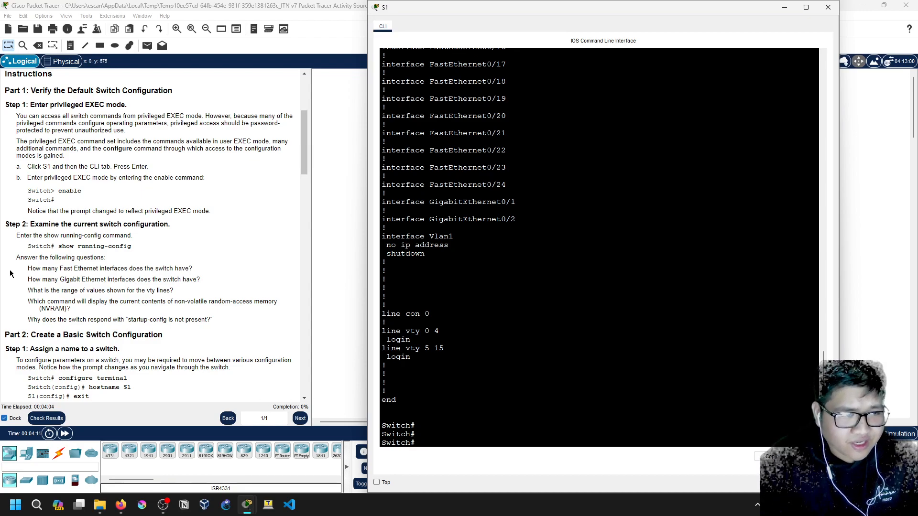
drag(19, 257, 202, 270)
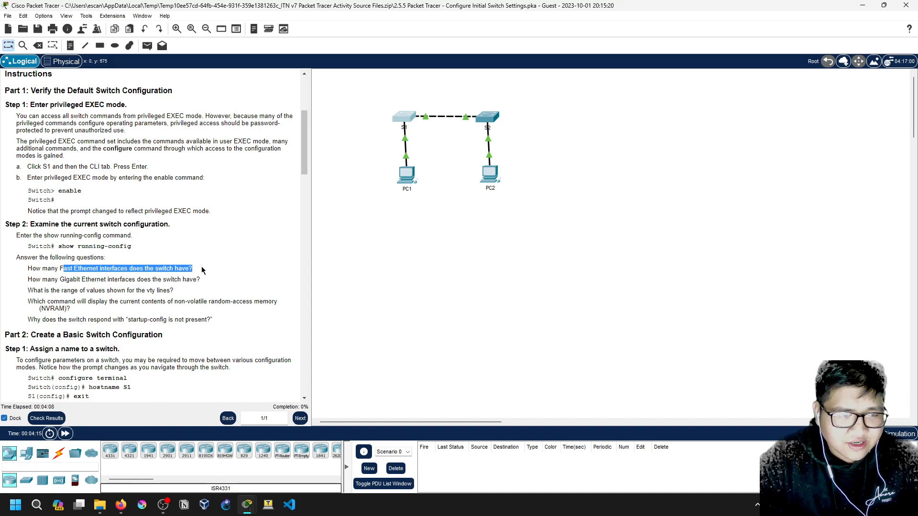
mouse_move(247, 505)
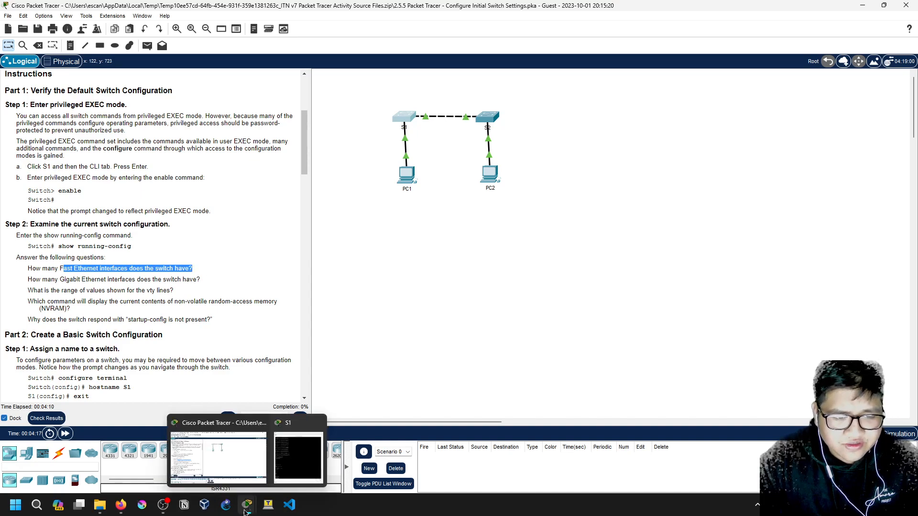
click(324, 419)
scroll(506, 303, up, 10)
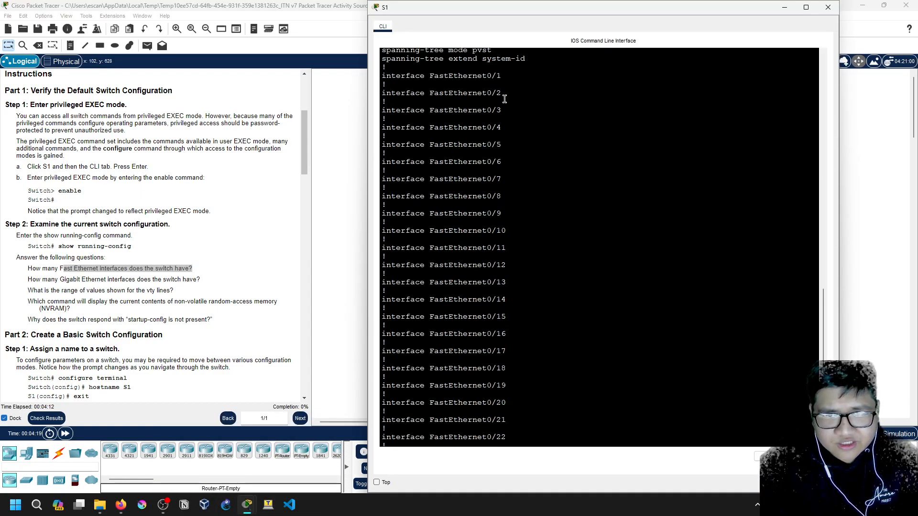
scroll(506, 302, down, 4)
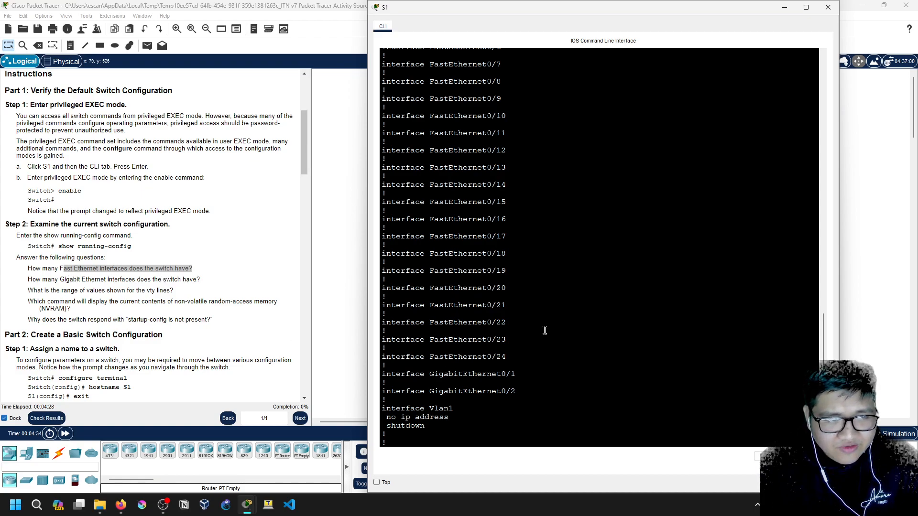
scroll(544, 329, down, 6)
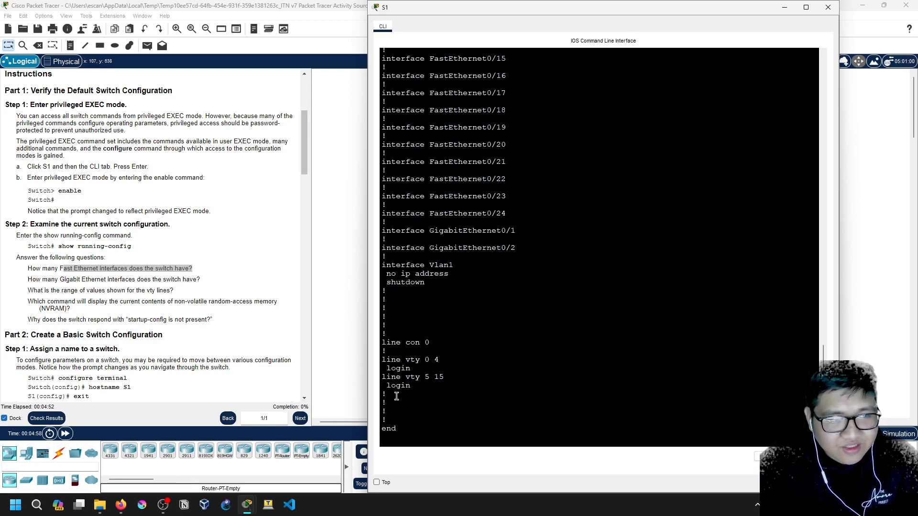
key(Return)
key(Return)
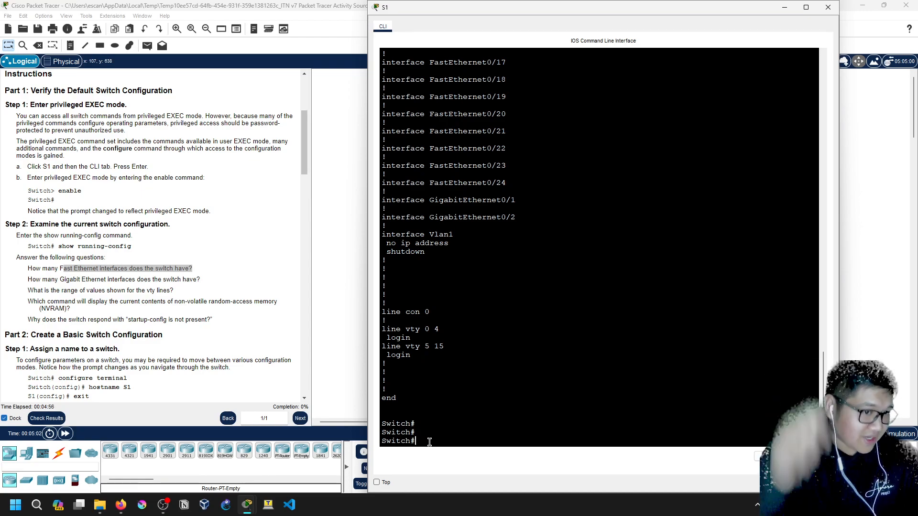
Run show startup-config on S1, confirming the startup-config is not present
text(show start)
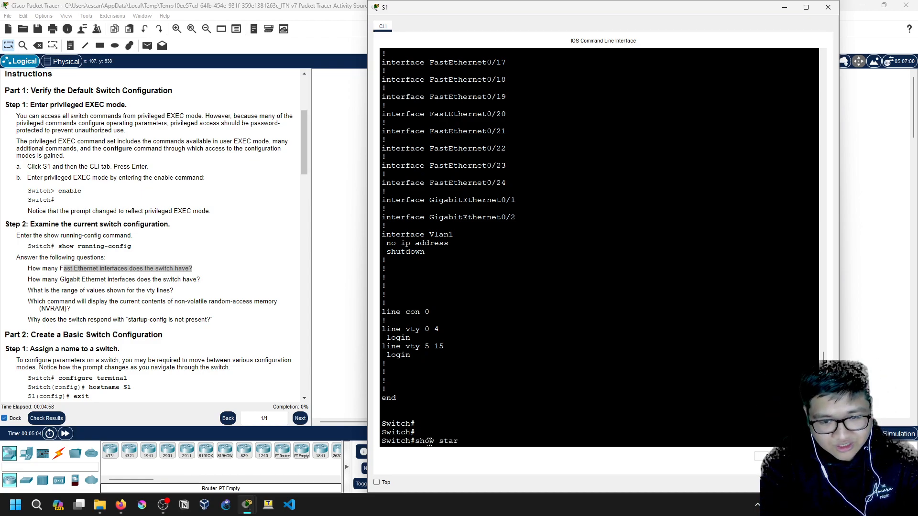
key(Tab)
key(Return)
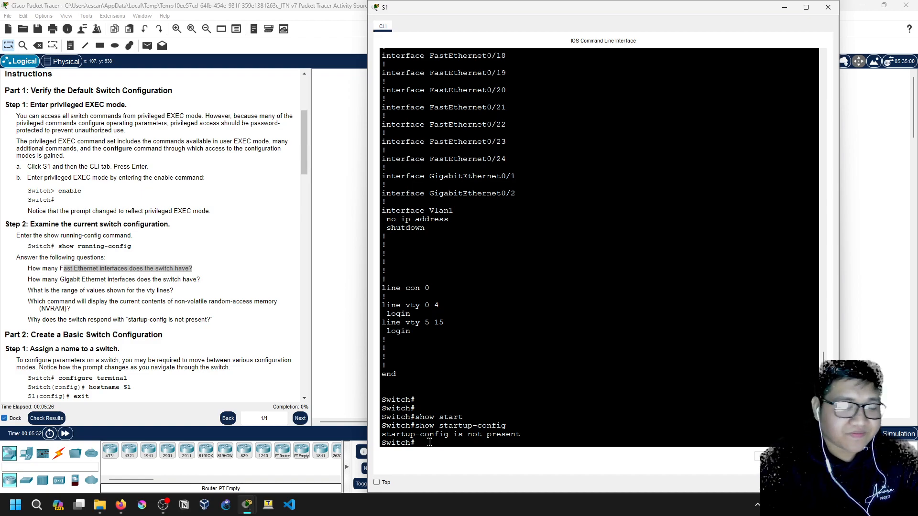
Bring the lab instructions back in front of S1's console
scroll(158, 239, down, 1)
scroll(458, 365, up, 1)
scroll(458, 365, up, 9)
scroll(483, 330, down, 10)
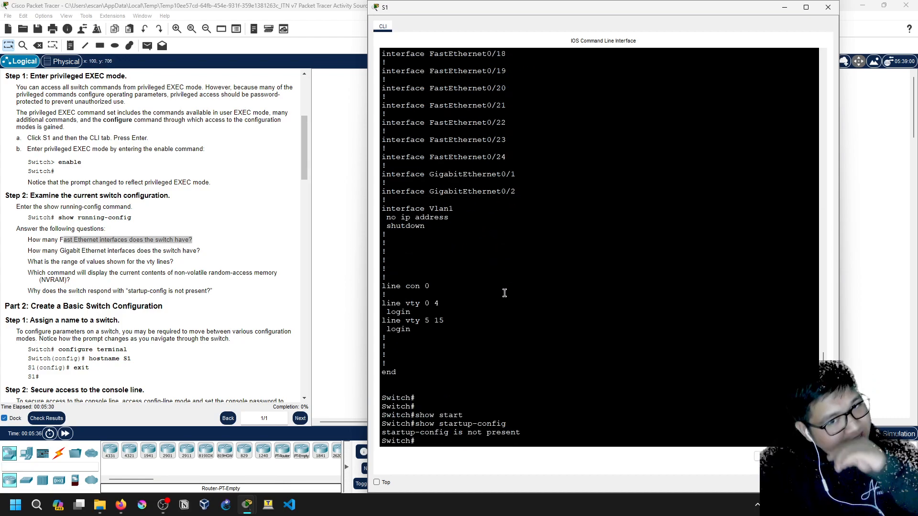
scroll(510, 278, up, 12)
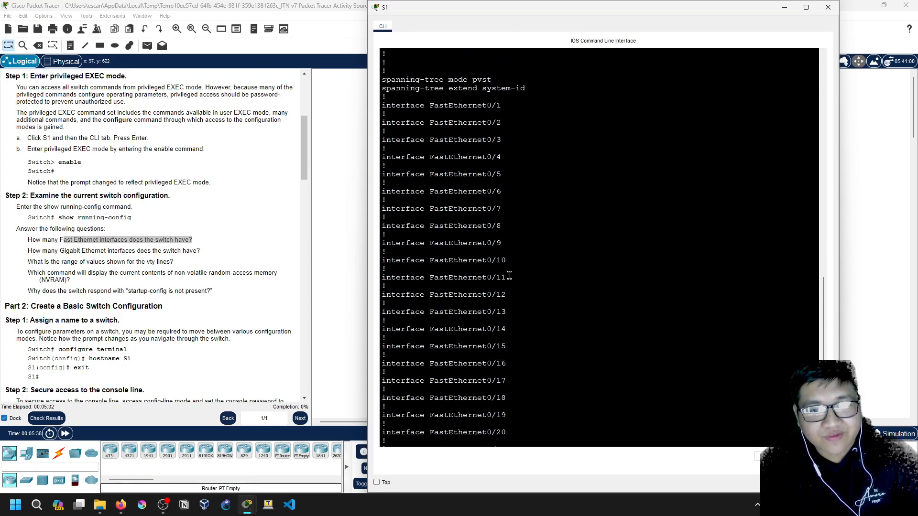
scroll(510, 278, down, 12)
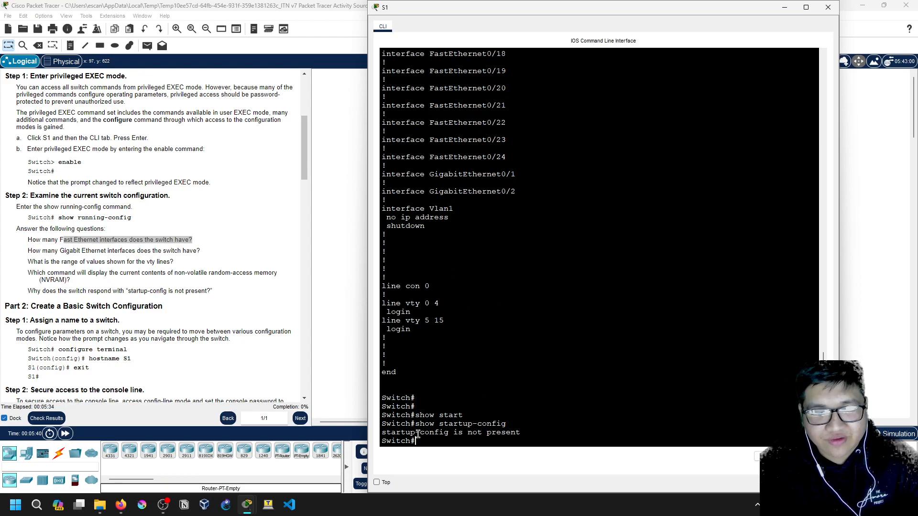
scroll(242, 340, down, 1)
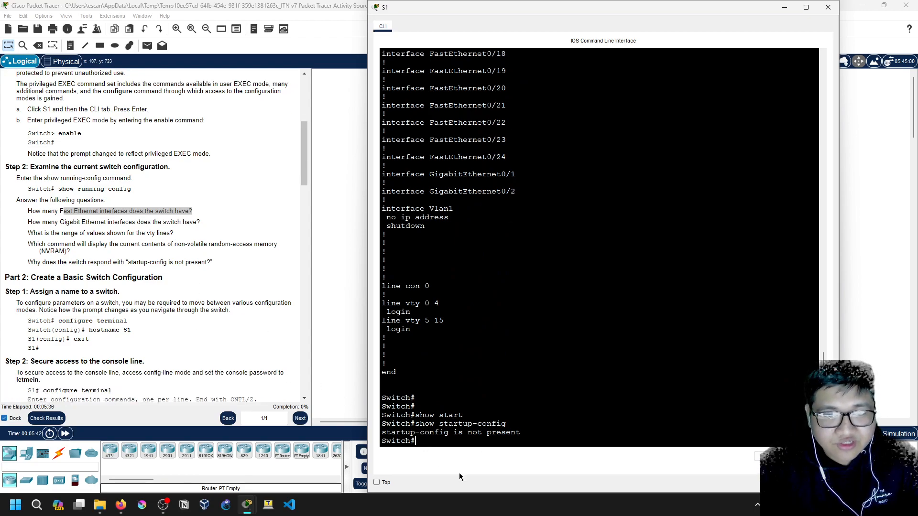
drag(86, 244, 88, 256)
Return to S1's CLI and enter global configuration mode with config t
click(94, 271)
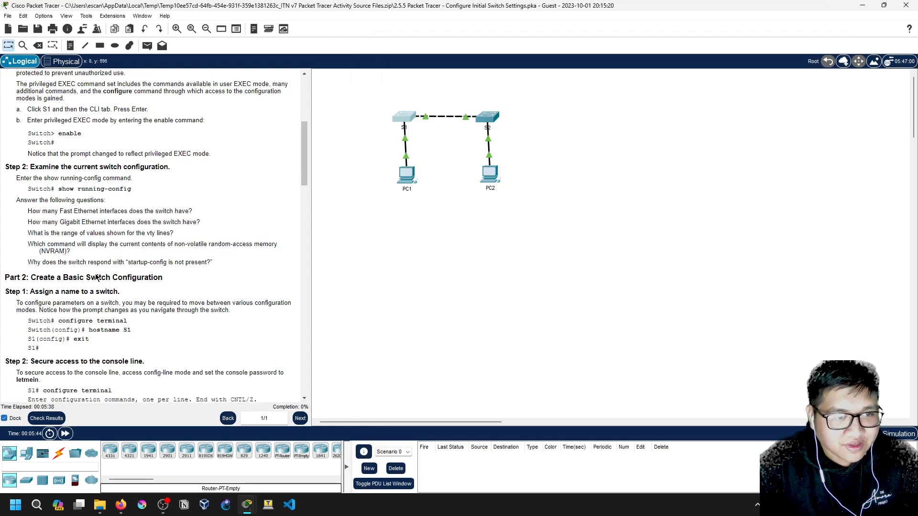
scroll(56, 269, down, 2)
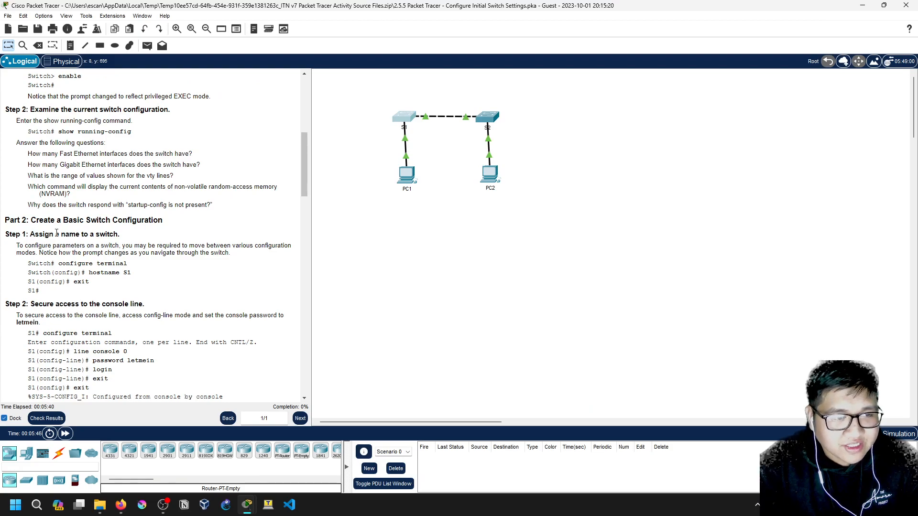
click(405, 118)
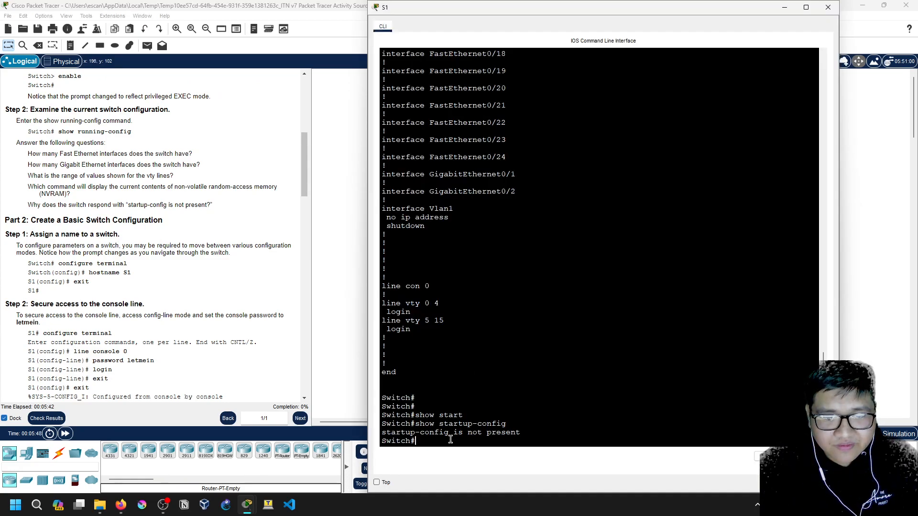
text(configure)
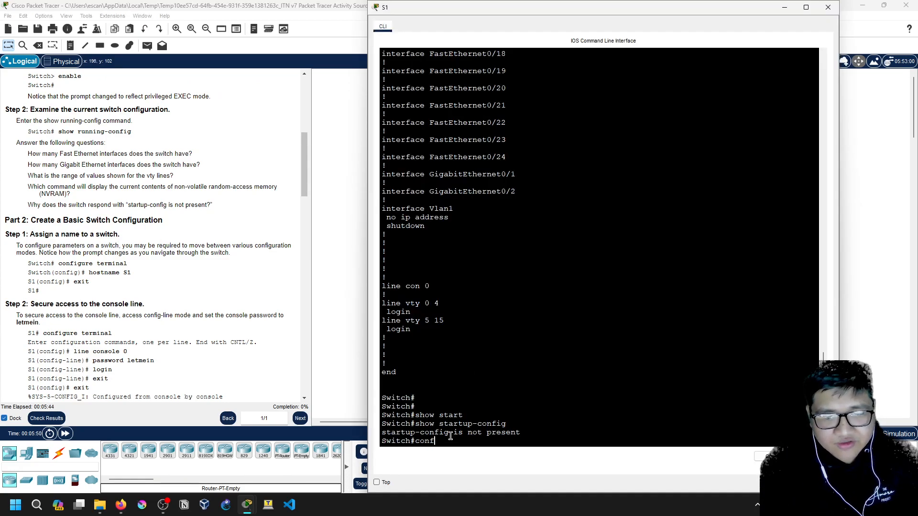
key(Tab)
text(t)
key(Tab)
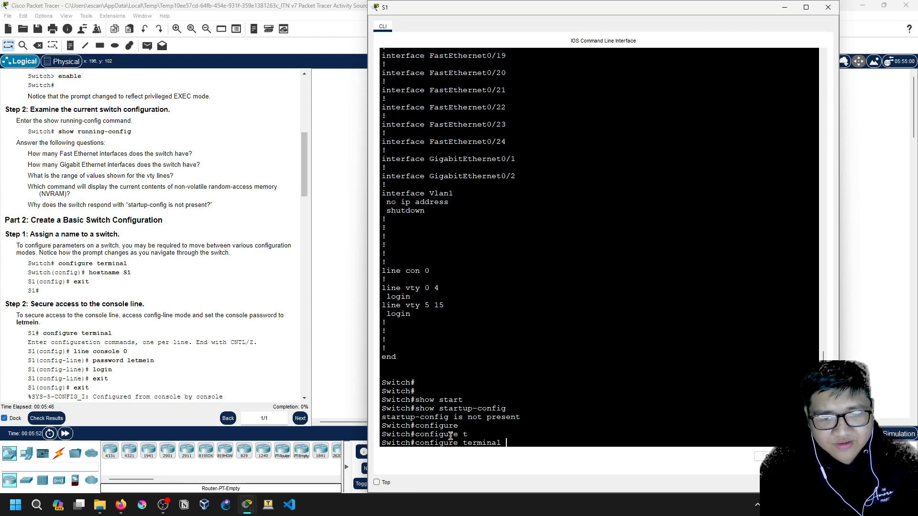
key(BackSpace)
key(BackSpace)
key(BackSpace)
key(BackSpace)
key(BackSpace)
key(BackSpace)
key(BackSpace)
key(BackSpace)
key(BackSpace)
key(BackSpace)
key(BackSpace)
key(BackSpace)
key(BackSpace)
key(BackSpace)
key(BackSpace)
key(BackSpace)
key(BackSpace)
key(BackSpace)
key(BackSpace)
text(config t)
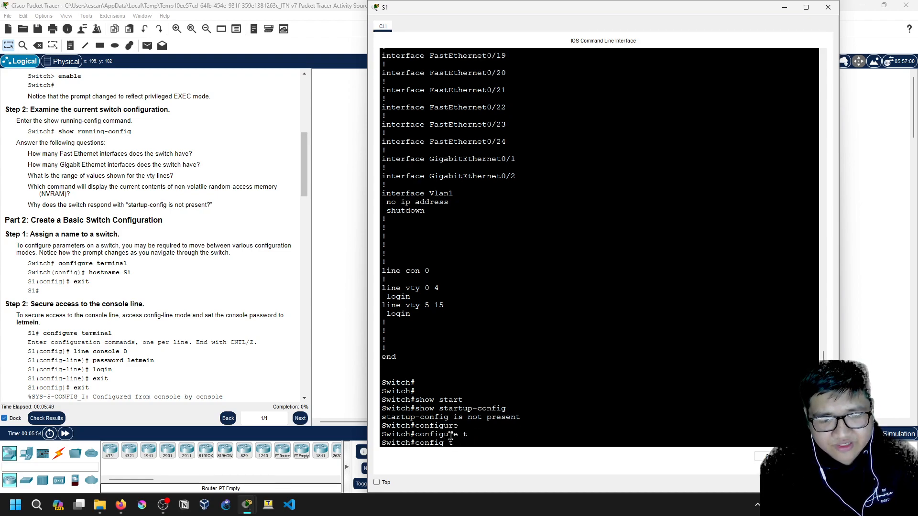
key(Return)
Set hostname S1, briefly test S2, restore S1, and exit to the S1# prompt
text(hosn)
text(name S1)
key(Return)
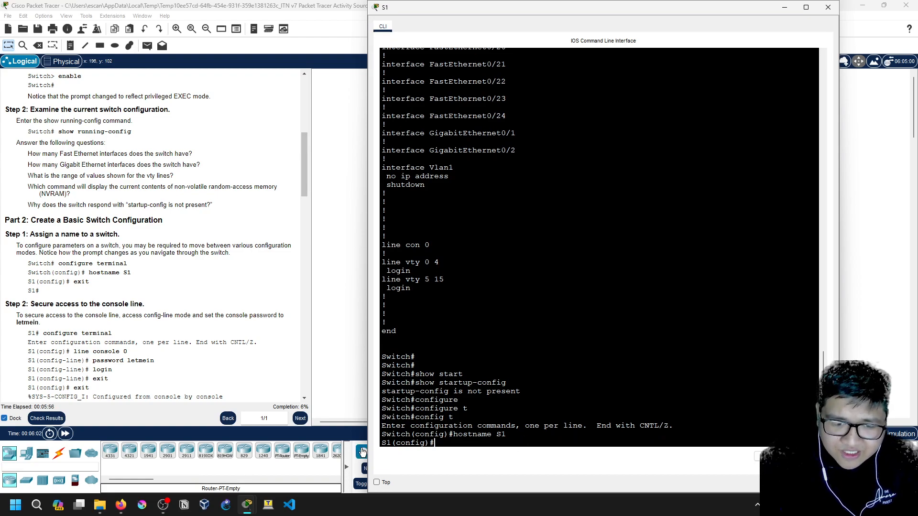
mouse_move(383, 443)
mouse_down()
mouse_move(403, 445)
mouse_move(392, 444)
mouse_up()
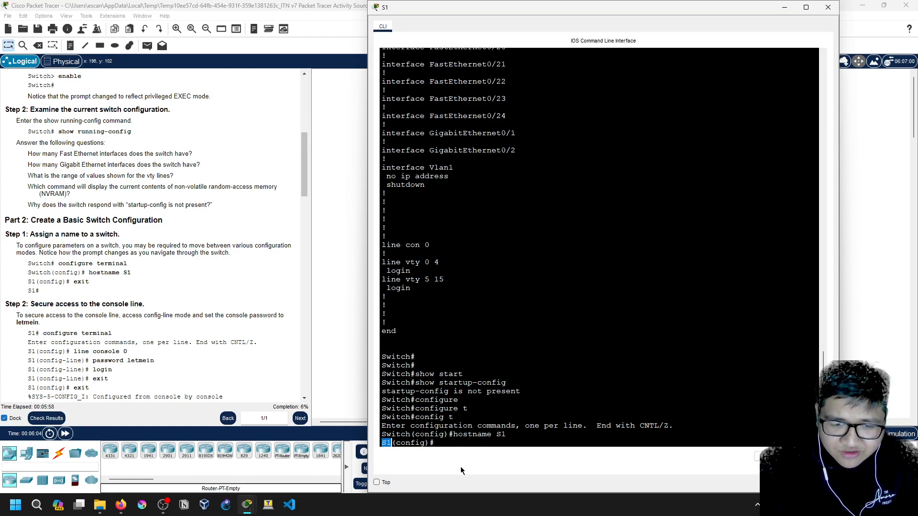
click(439, 443)
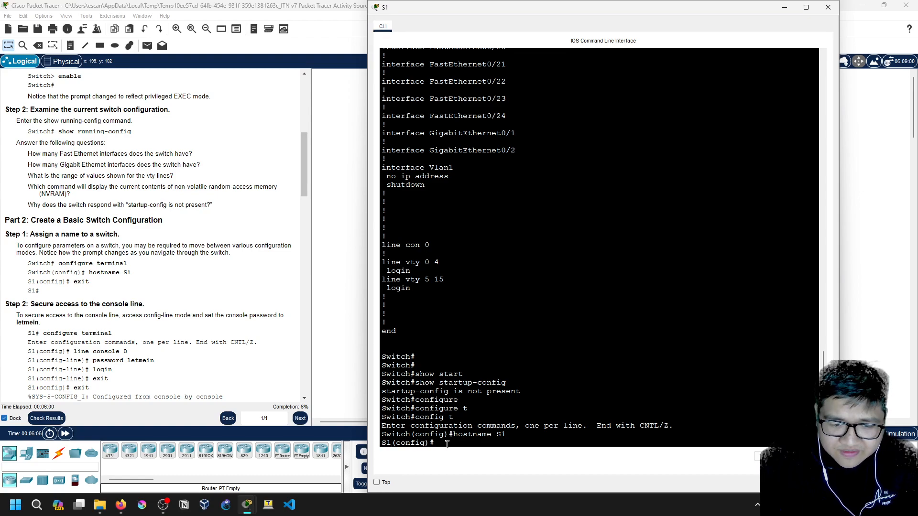
text(host S1)
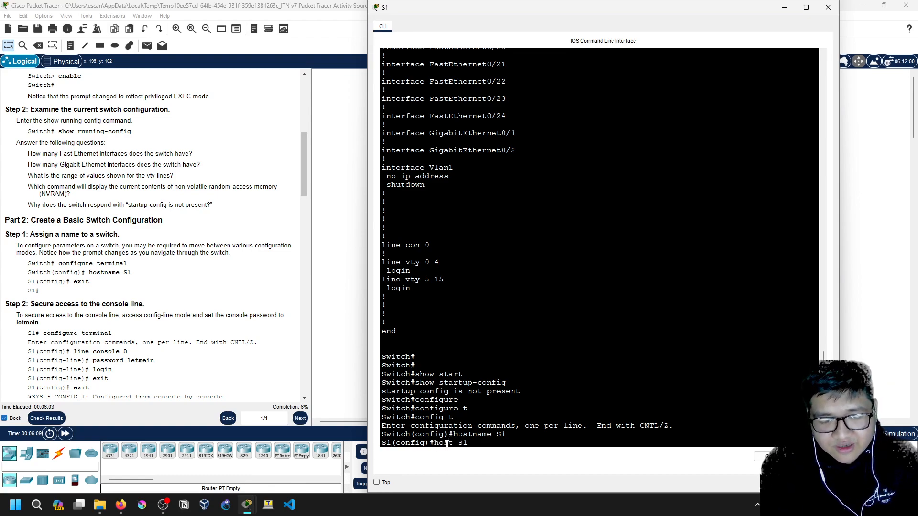
key(BackSpace)
text(2)
key(Return)
text(host S1)
key(Return)
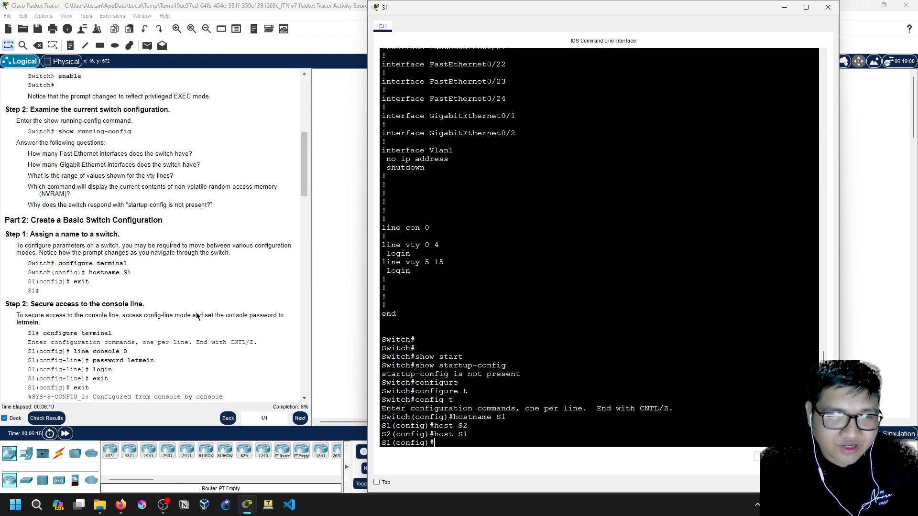
text(exit)
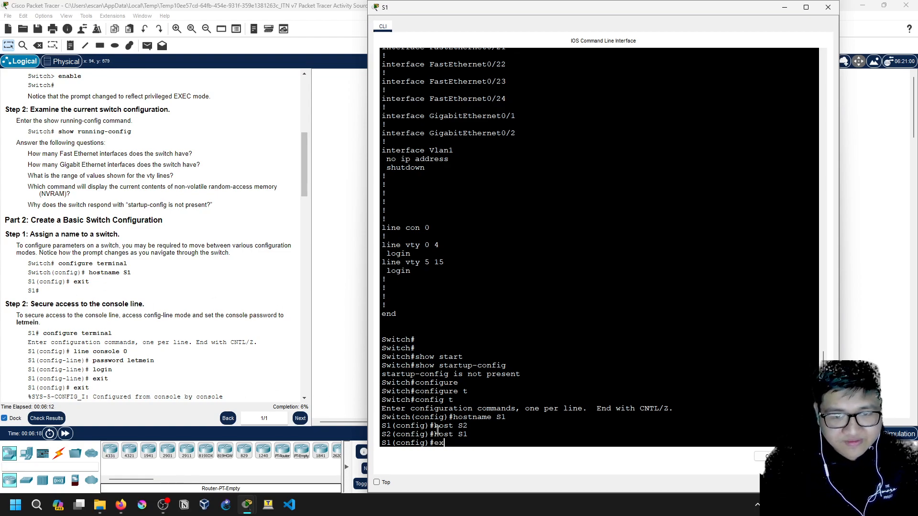
key(Return)
scroll(235, 394, down, 2)
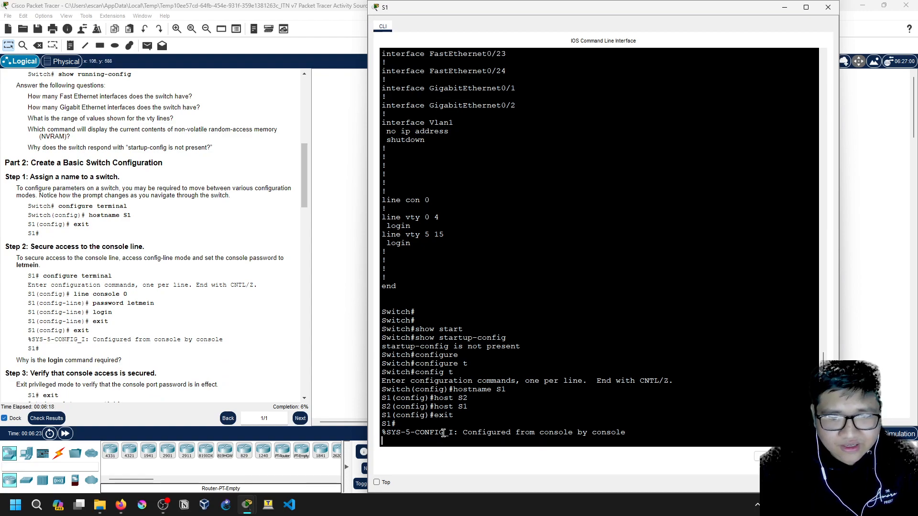
Enter global configuration mode and then console line 0 configuration on S1
key(Return)
key(Return)
text(line con)
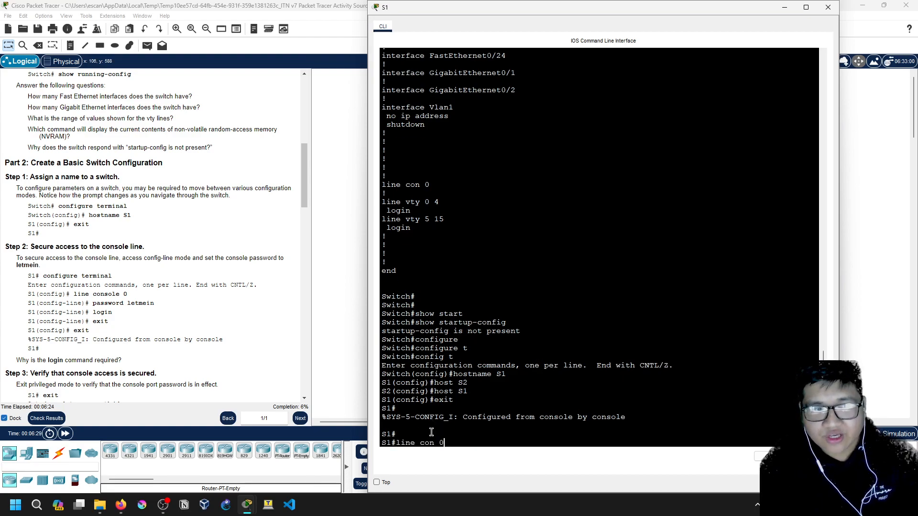
text( 0)
key(BackSpace)
key(BackSpace)
key(BackSpace)
key(BackSpace)
key(BackSpace)
key(BackSpace)
key(BackSpace)
key(BackSpace)
key(BackSpace)
key(BackSpace)
text(con t)
key(BackSpace)
key(BackSpace)
text(fig t)
key(Return)
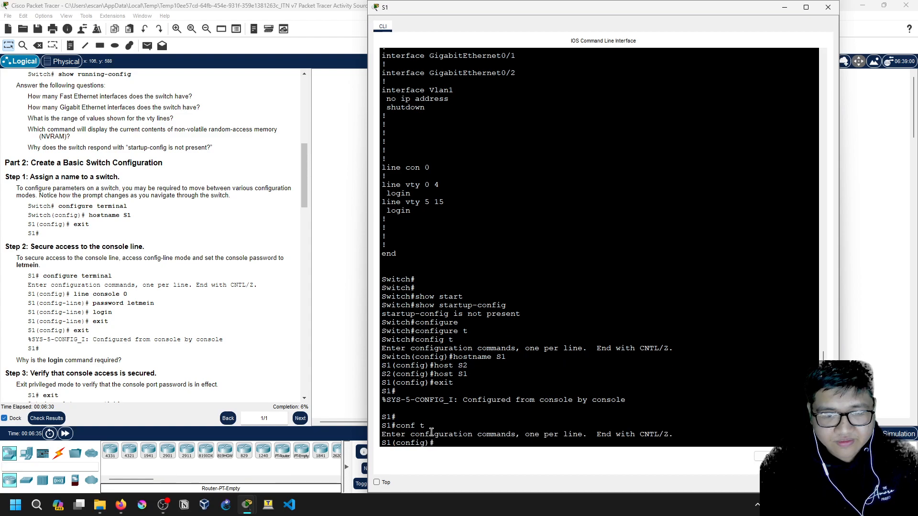
text(line con 0)
key(Return)
Set the console line password, enable then disable login, and exit back to S1#
text(password letmein)
key(Return)
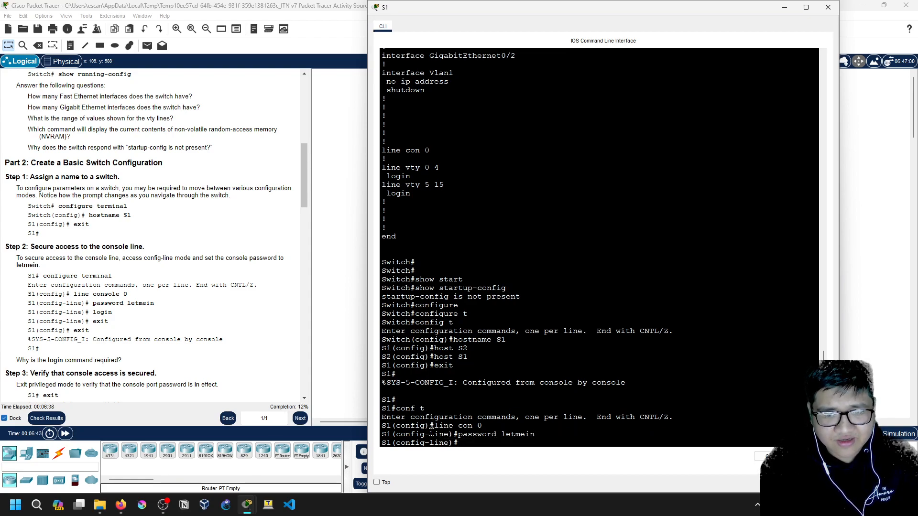
text(n)
key(Return)
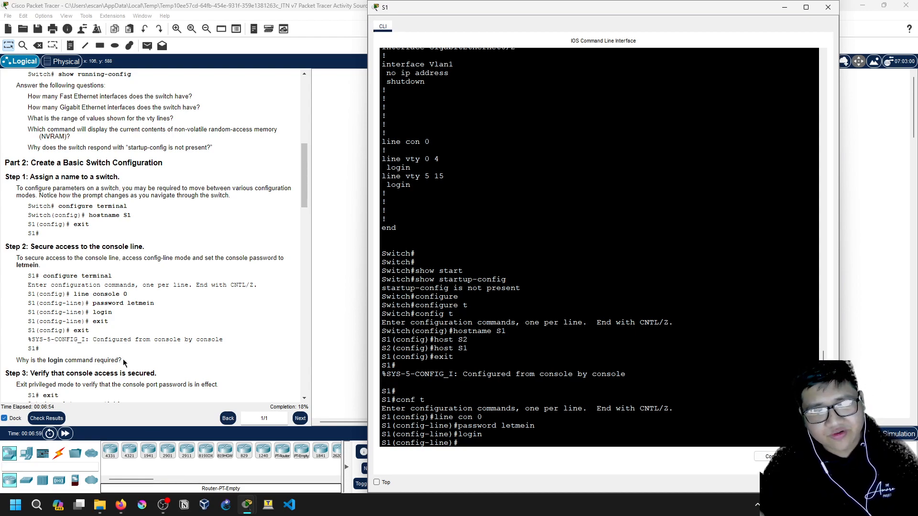
text(no )
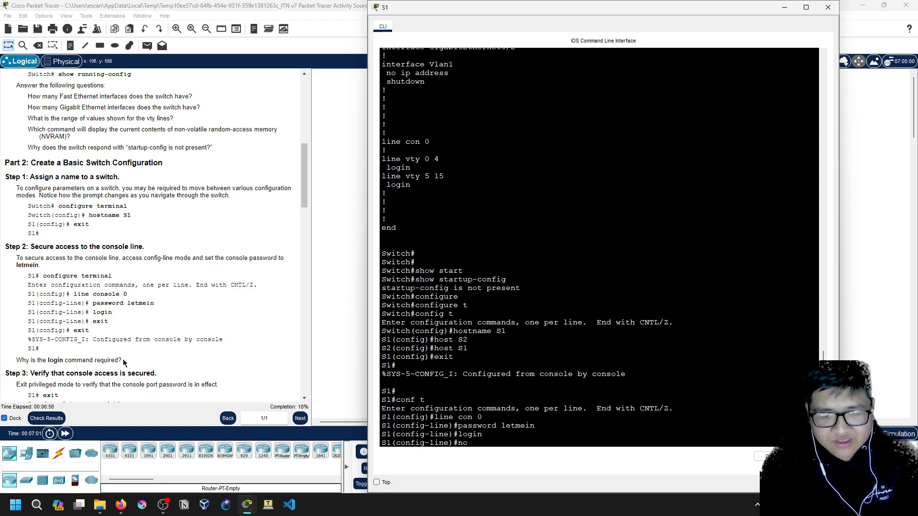
text(login)
key(Return)
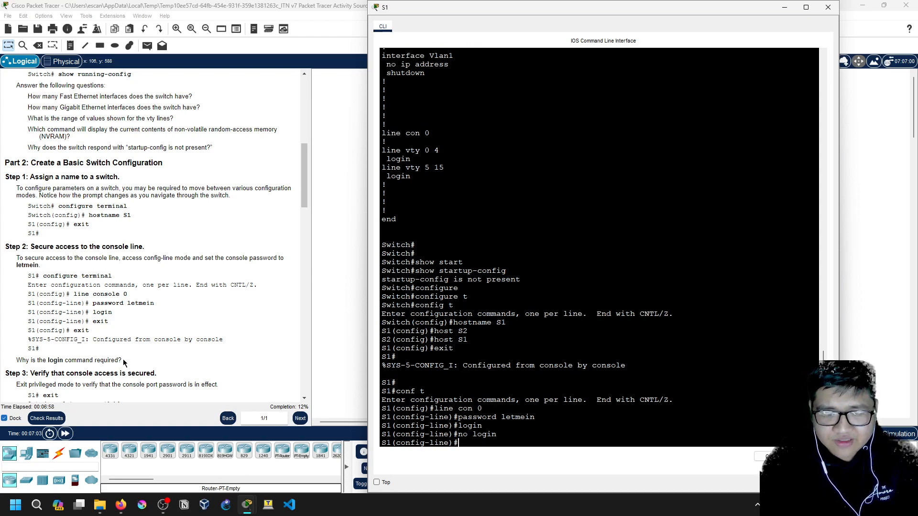
text(exit)
key(Return)
text(exit)
key(Return)
End the S1 console session, then return to privileged EXEC and global configuration mode
text(exit)
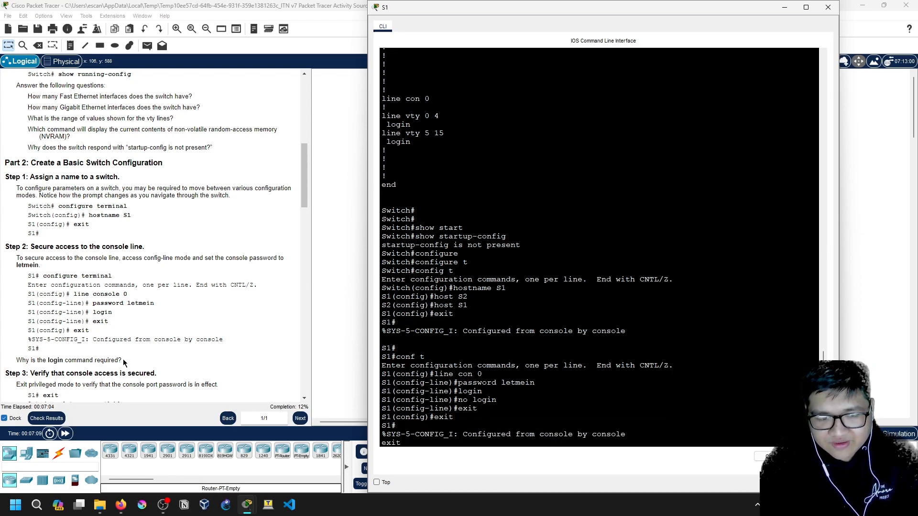
key(Return)
key(Return)
text(en)
key(Return)
text(conf t)
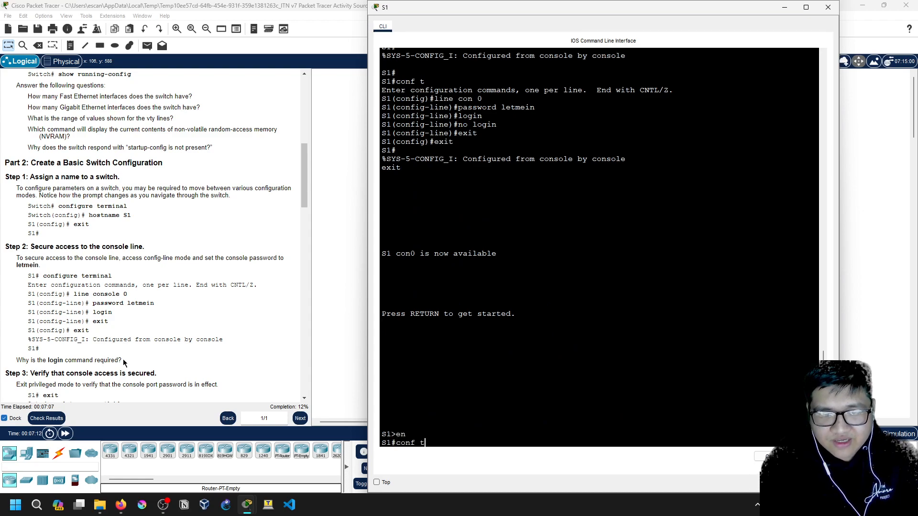
key(Return)
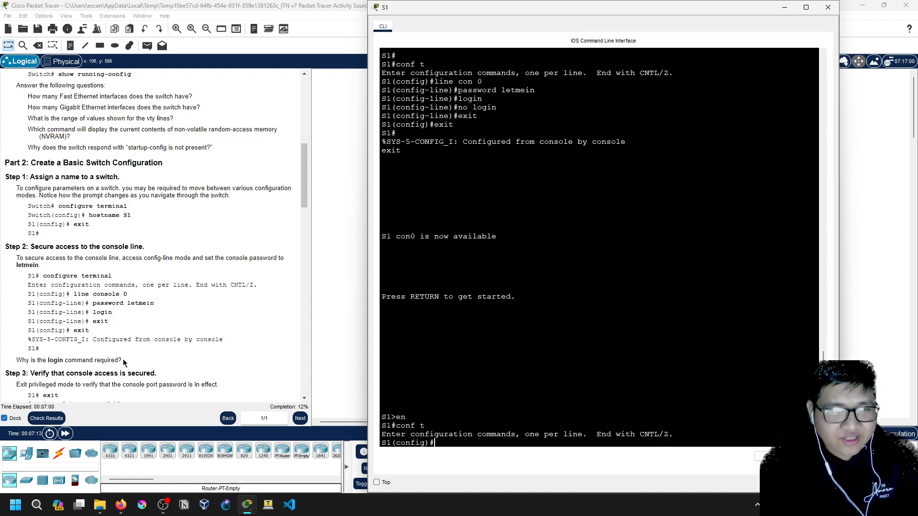
Require login on S1's line console 0 and drop back to privileged EXEC mode
text(line console 0)
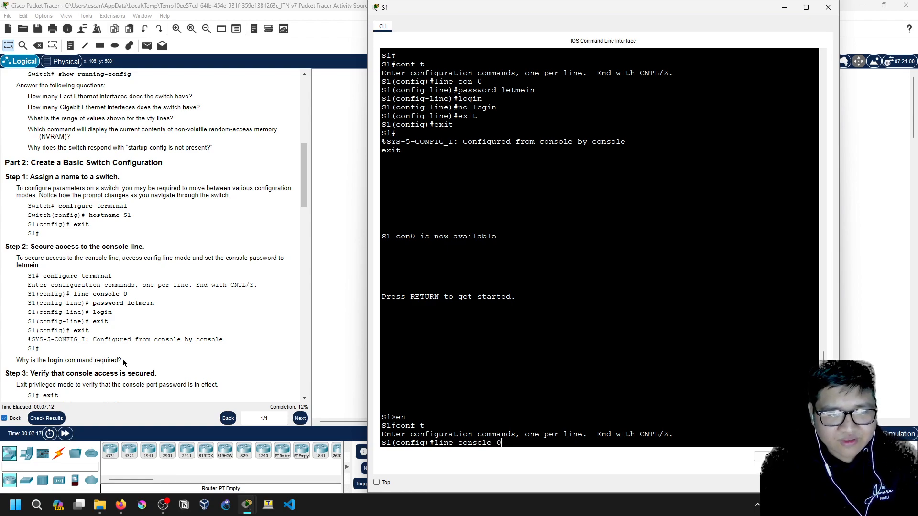
key(Return)
text(login)
key(Return)
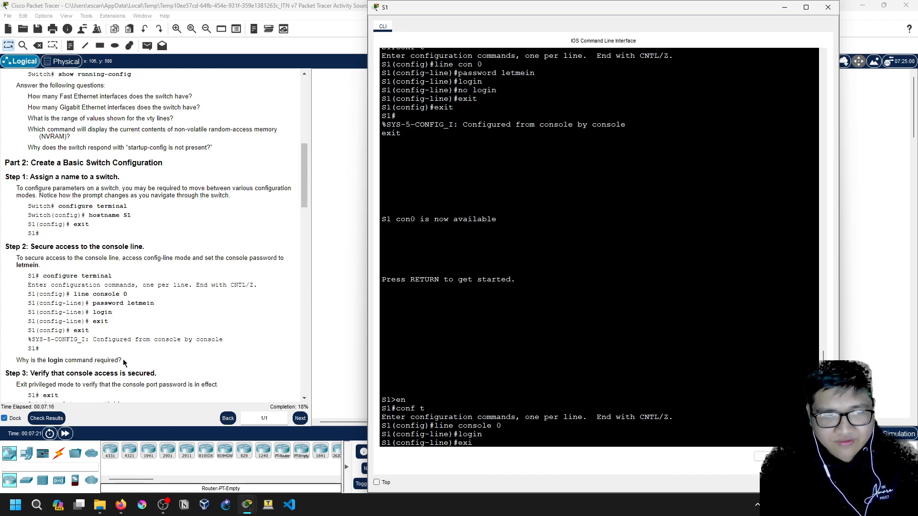
key(ctrl+z)
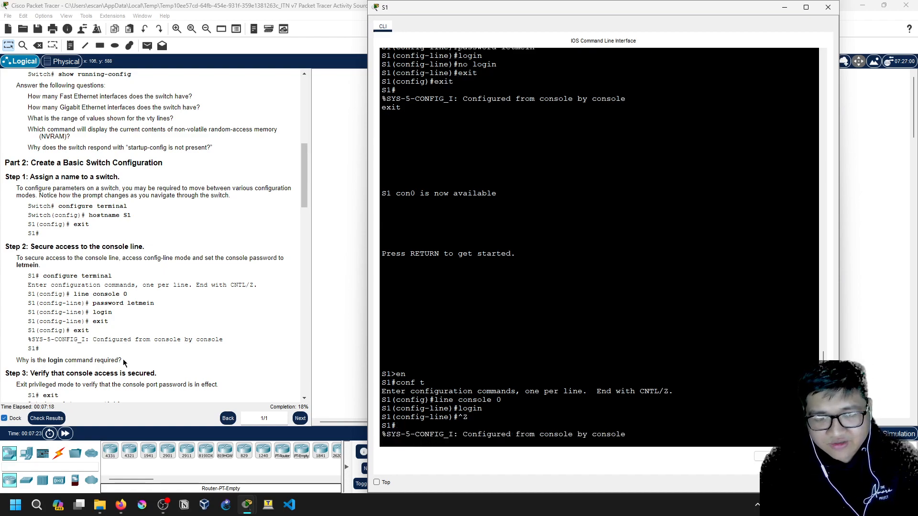
Log out, log back in with the console password, and enter global configuration mode with en and conf t
text(exit)
key(Return)
key(Return)
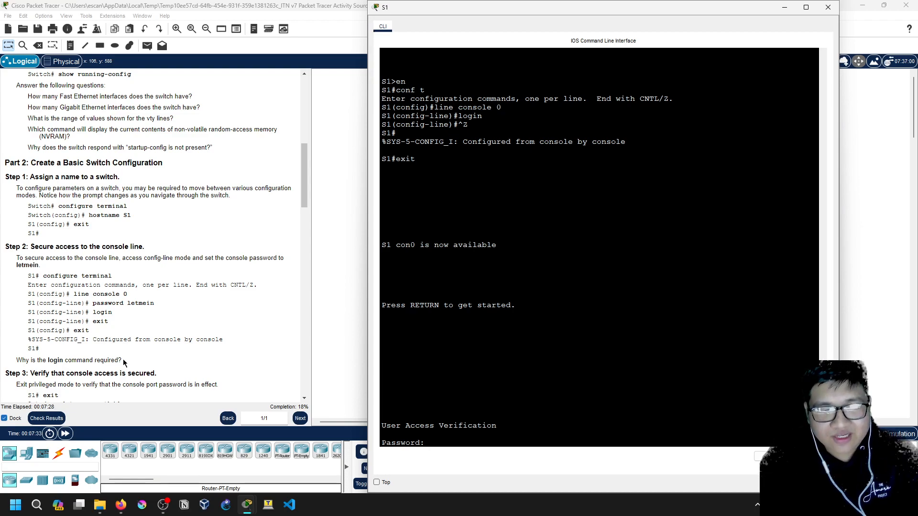
key(Return)
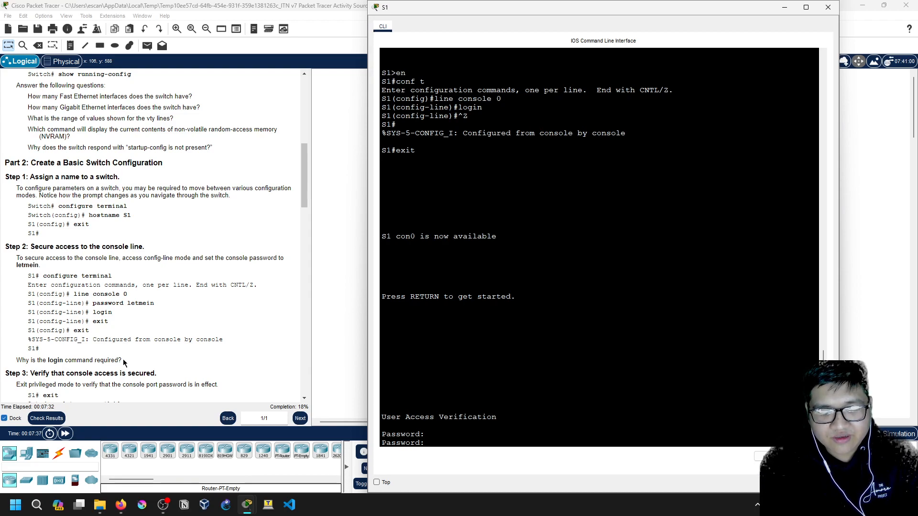
key(Return)
text(en)
key(Return)
text(conf t)
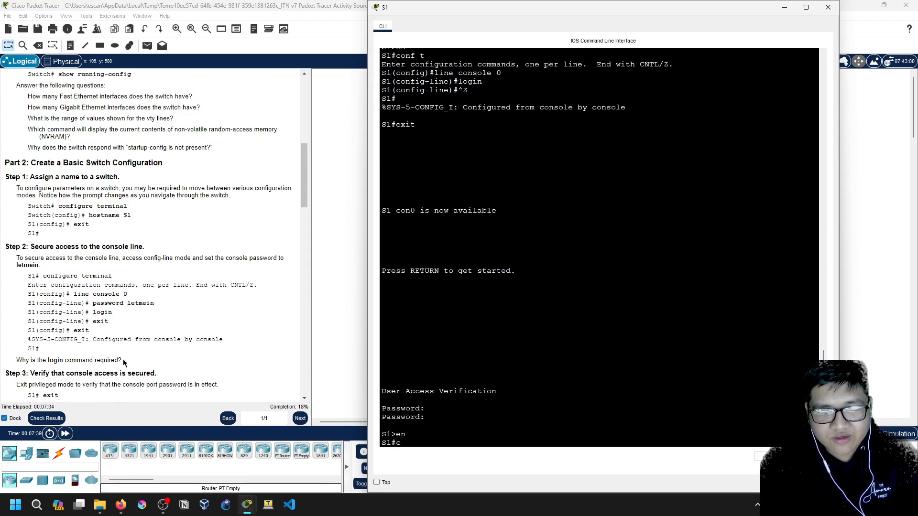
key(Return)
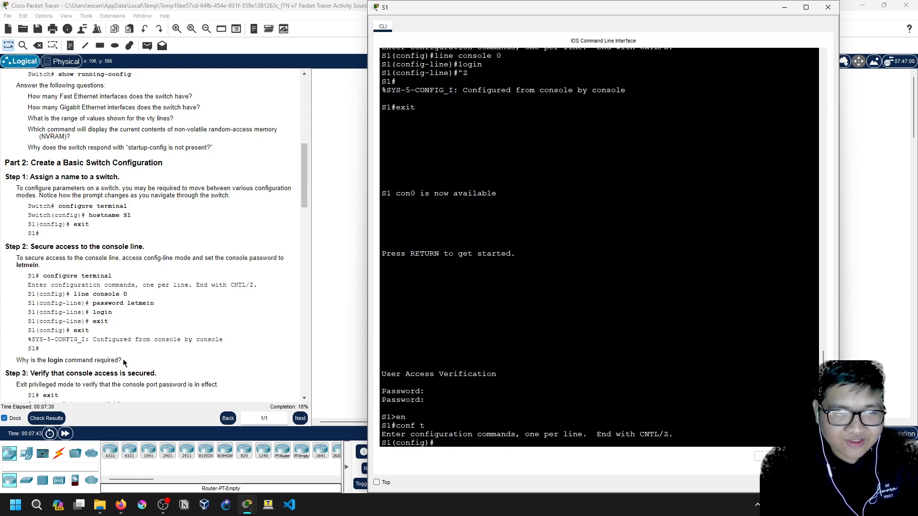
Check the enable command's options, set S1's enable password to the Step 4 value, and exit configuration
scroll(110, 358, down, 3)
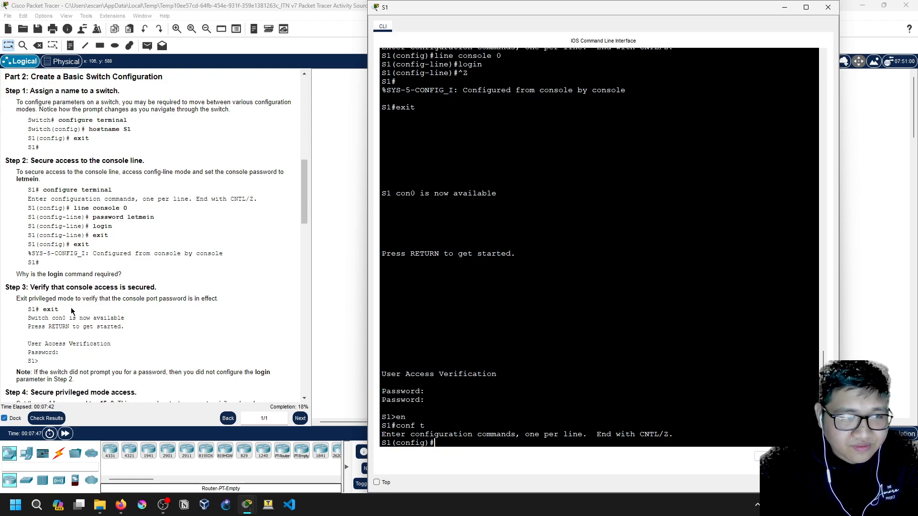
scroll(42, 308, down, 1)
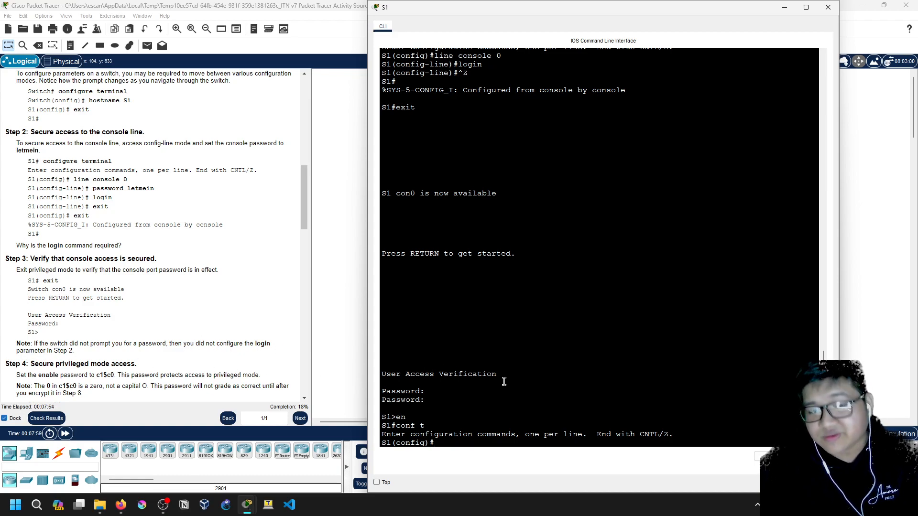
scroll(91, 368, down, 3)
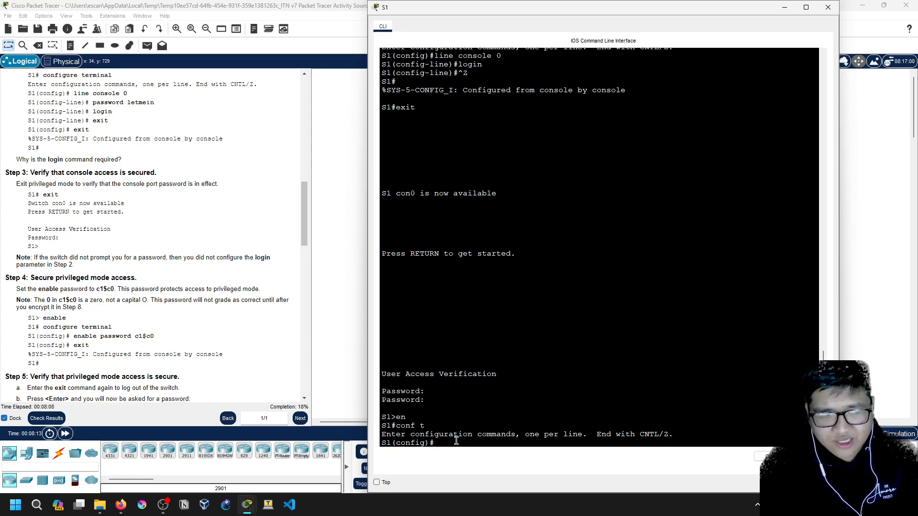
key(Return)
key(Return)
text(enab)
key(BackSpace)
key(BackSpace)
key(BackSpace)
key(BackSpace)
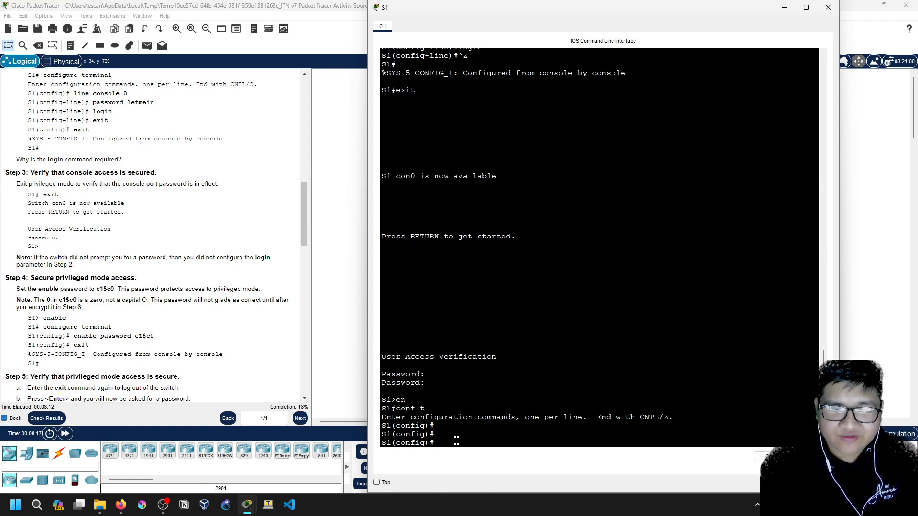
text(en)
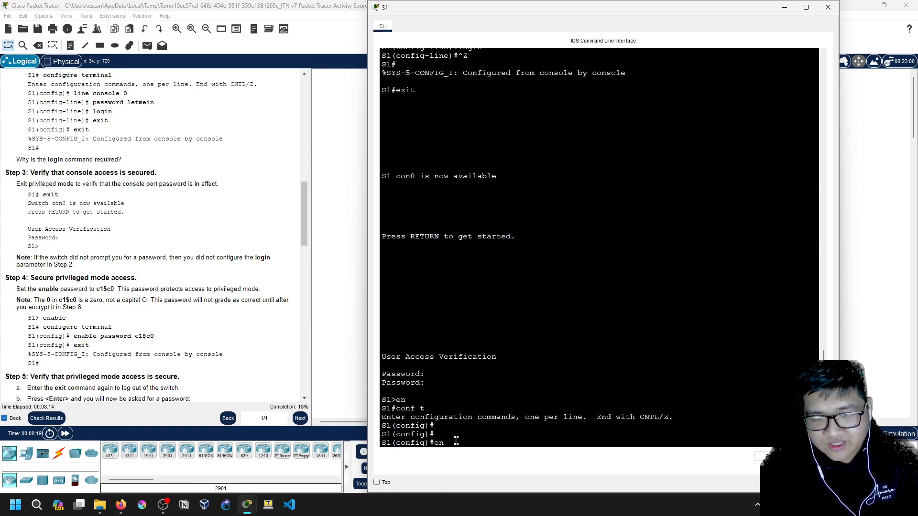
text(able ?)
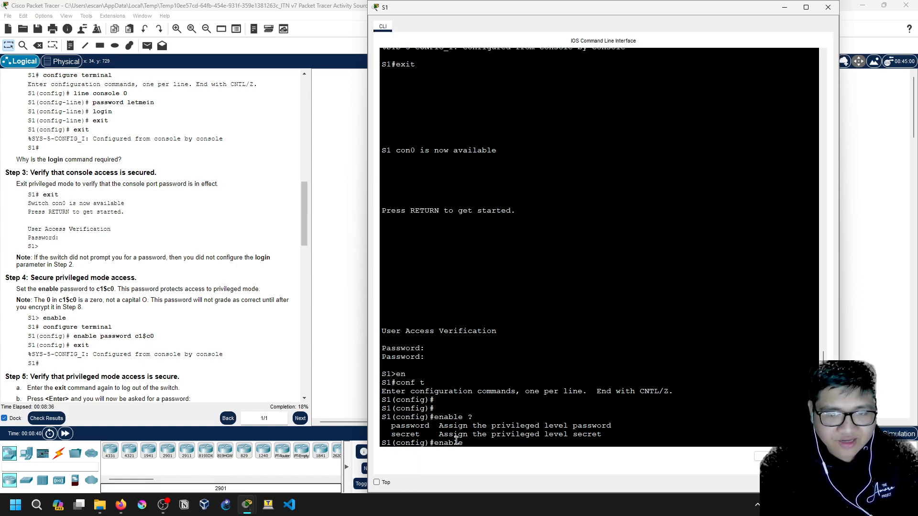
text(passwor)
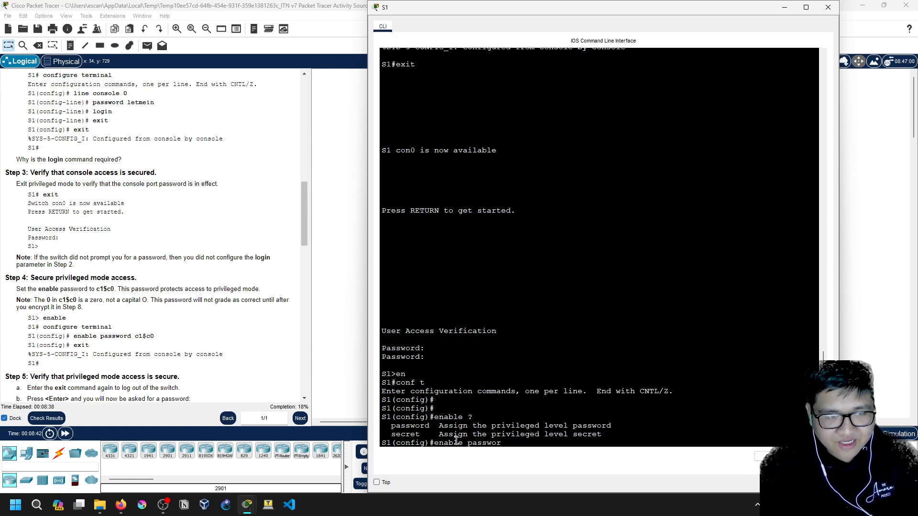
text(d c1)
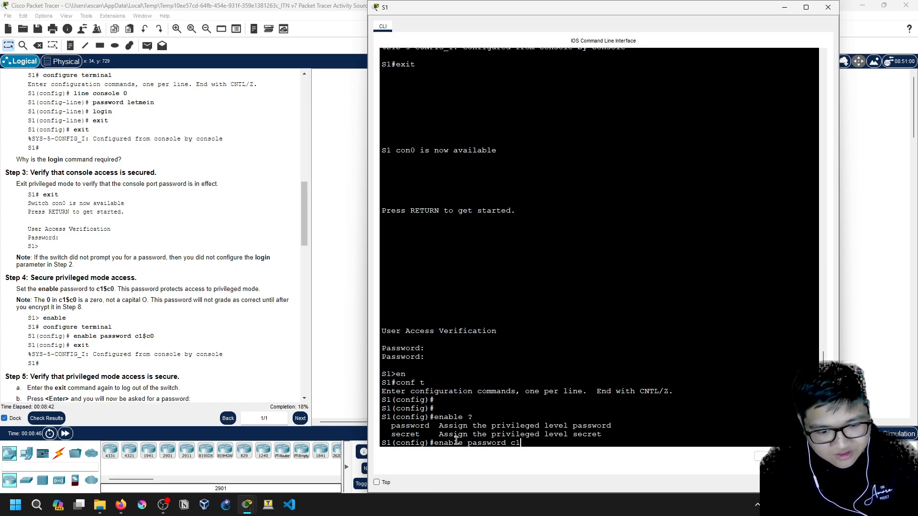
text($)
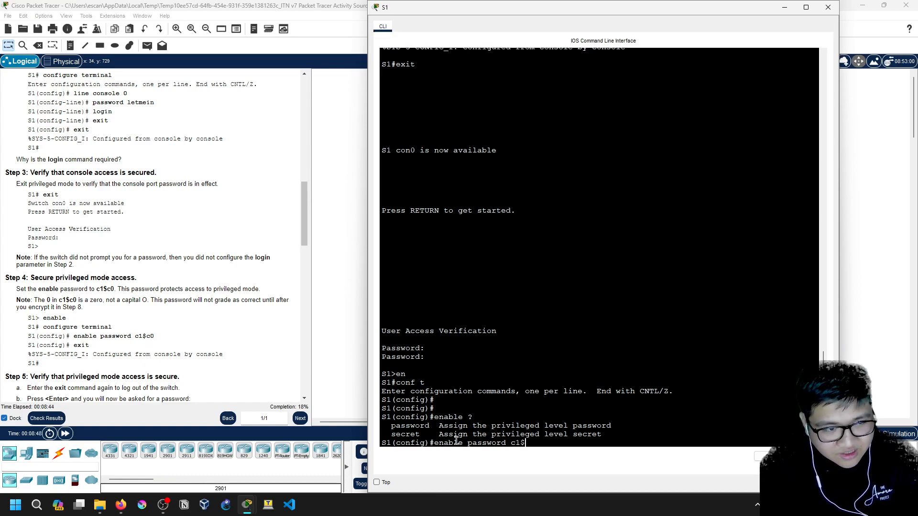
text(c0)
key(Return)
text(exit)
key(Return)
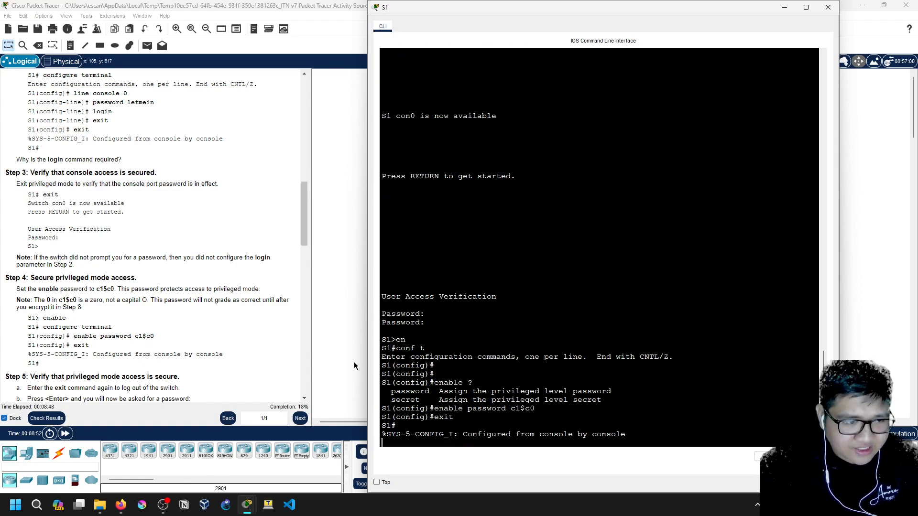
Log out of S1 and back in using the console password, then the enable password
scroll(115, 343, down, 3)
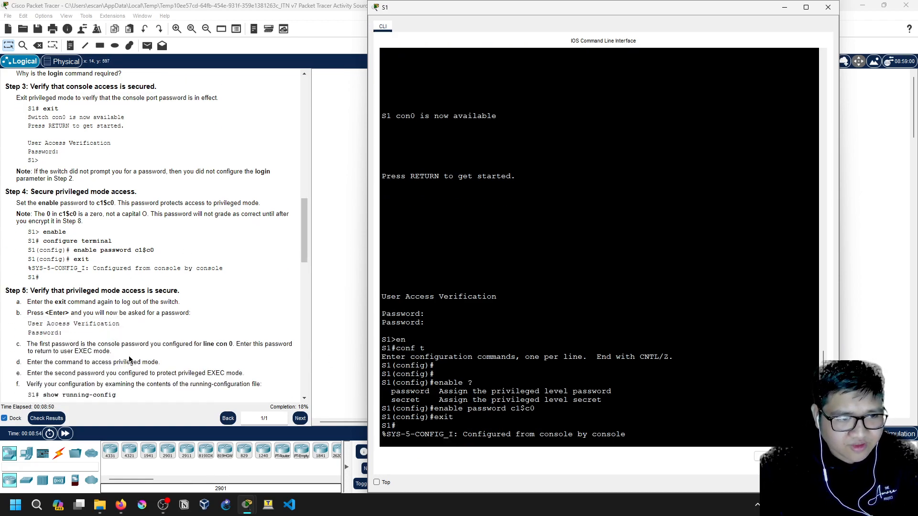
scroll(129, 360, down, 1)
key(Return)
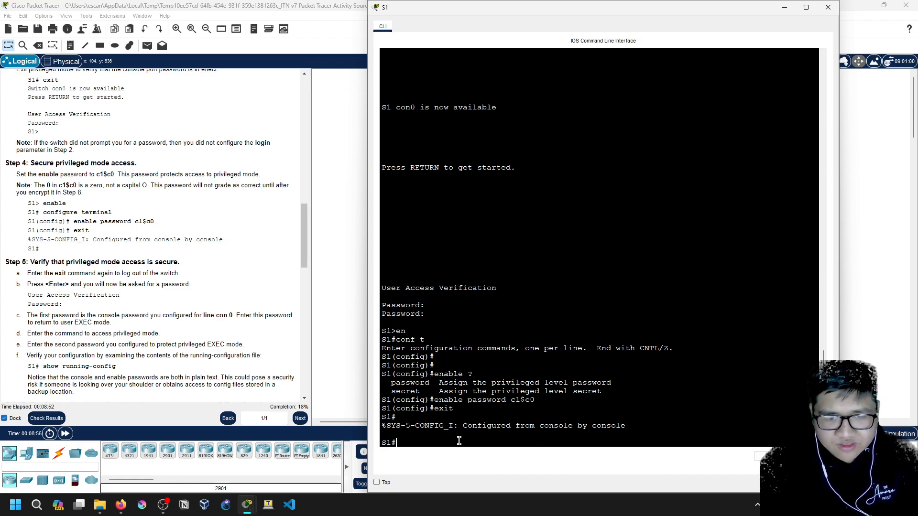
text(dis)
key(BackSpace)
key(BackSpace)
key(BackSpace)
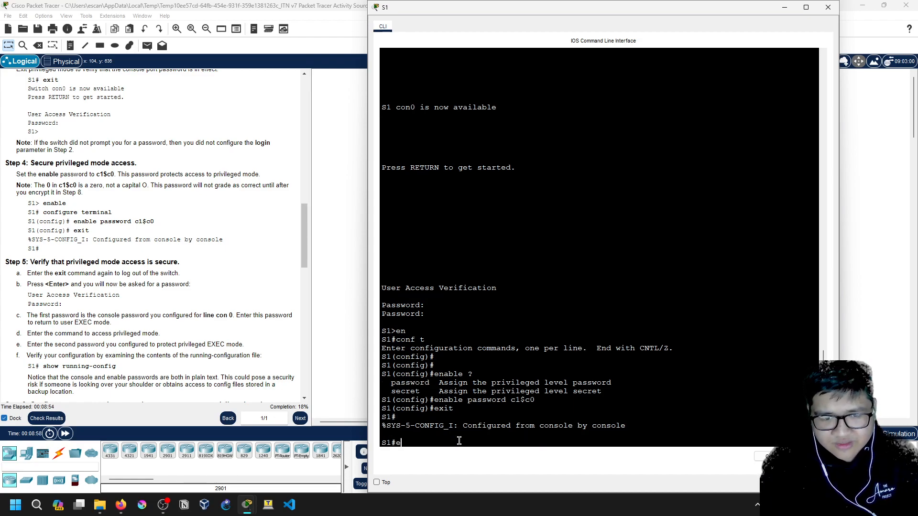
text(exit)
key(Return)
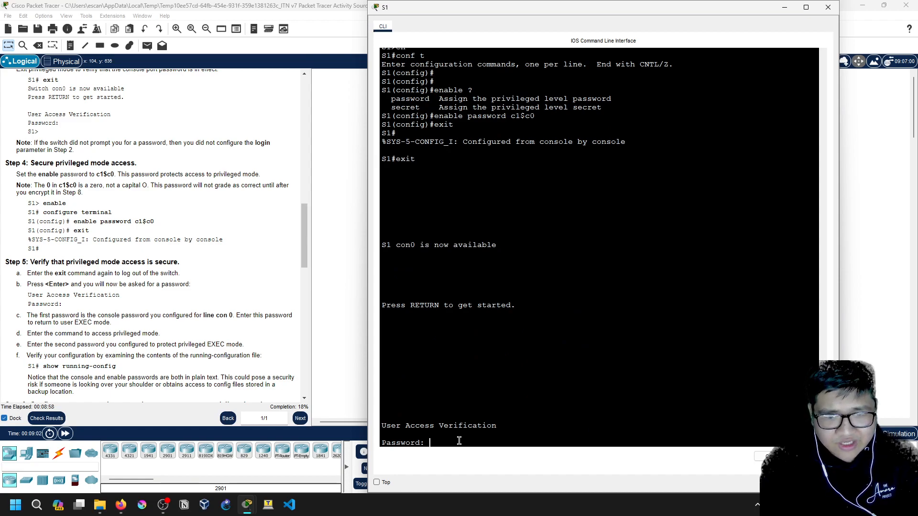
text(letmein)
key(Return)
text(en)
key(Return)
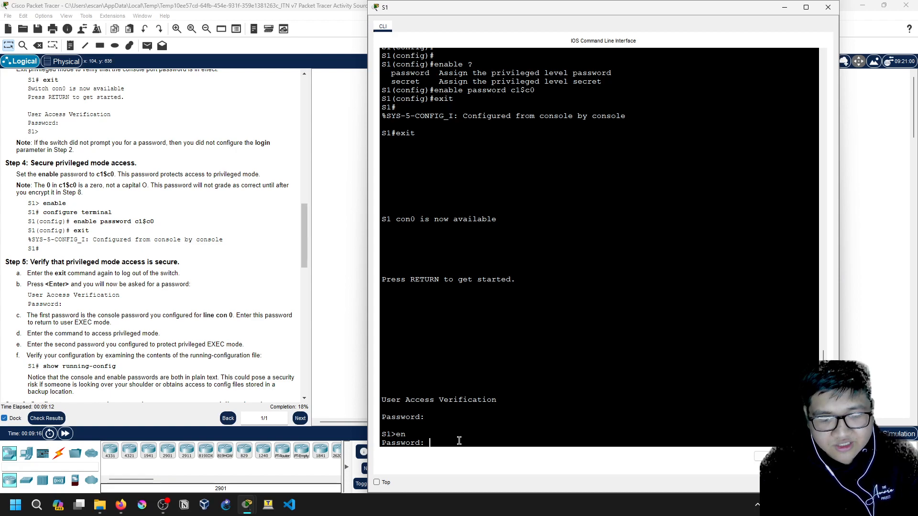
key(Return)
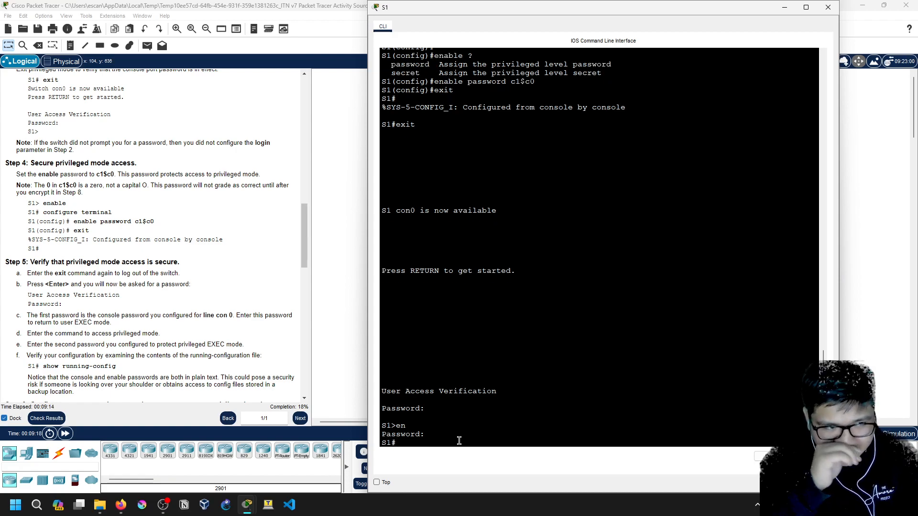
Display S1's running configuration with sh run and page to its end
text(conf)
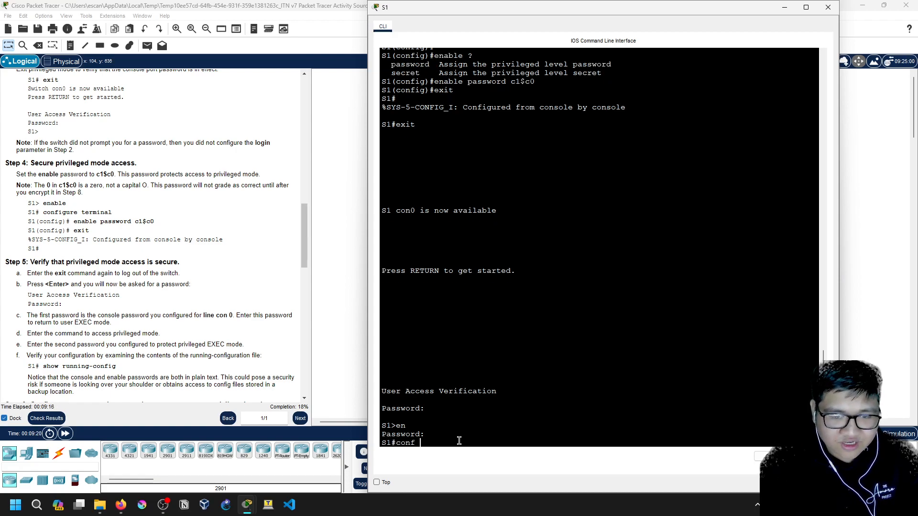
key(BackSpace)
key(BackSpace)
text(sh run)
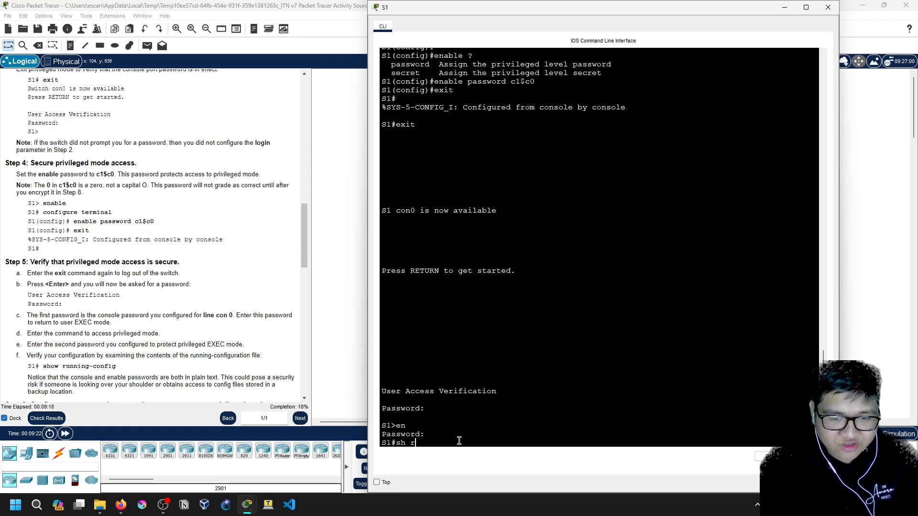
key(Return)
key(space)
key(space)
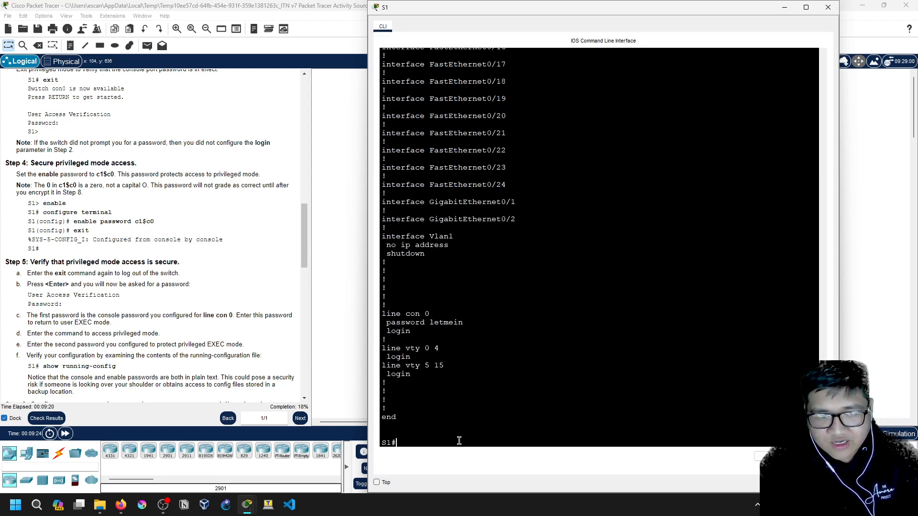
Scroll through S1's running configuration, highlighting the console and enable password values
scroll(421, 351, up, 1)
drag(430, 352, 471, 354)
click(471, 354)
scroll(452, 389, up, 4)
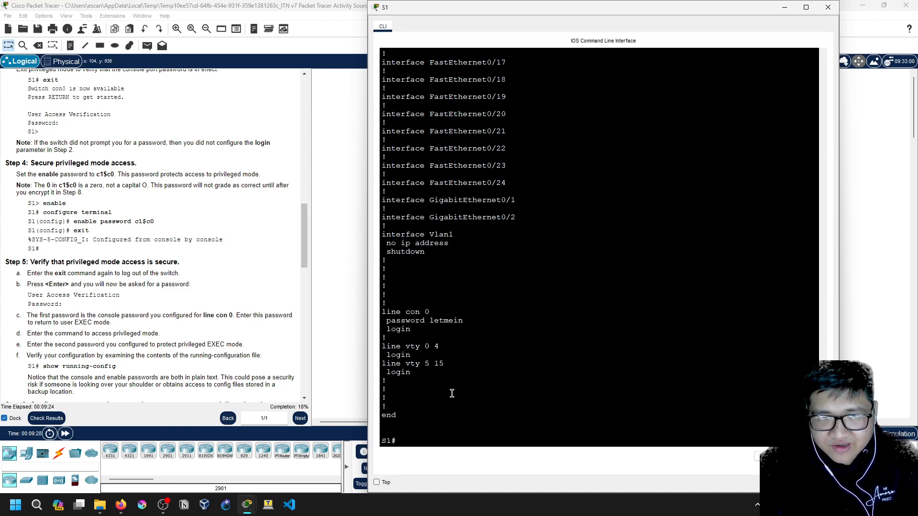
scroll(451, 391, up, 15)
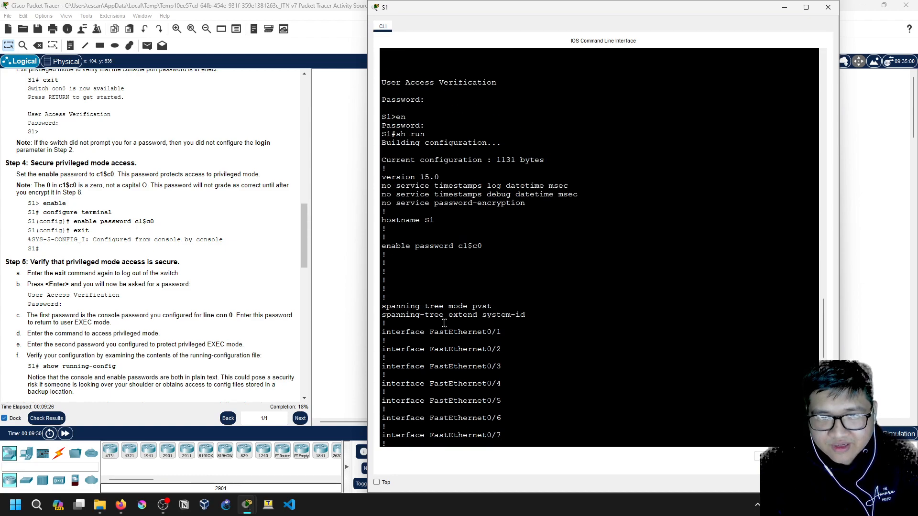
scroll(442, 323, up, 2)
scroll(452, 324, down, 20)
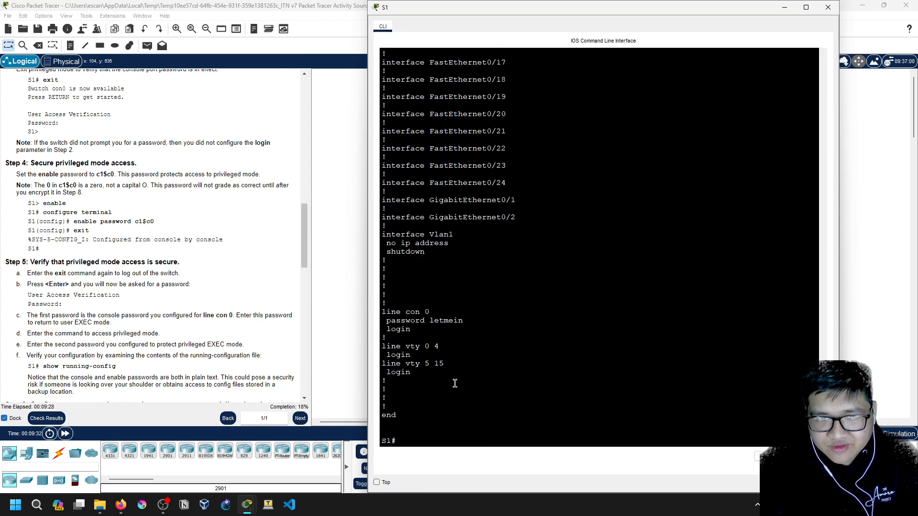
scroll(429, 424, up, 3)
scroll(432, 422, up, 20)
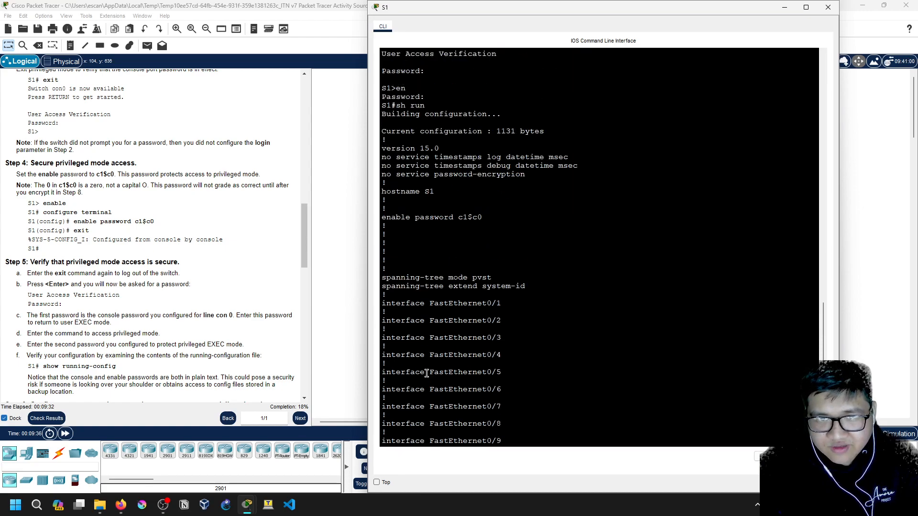
drag(482, 304, 458, 302)
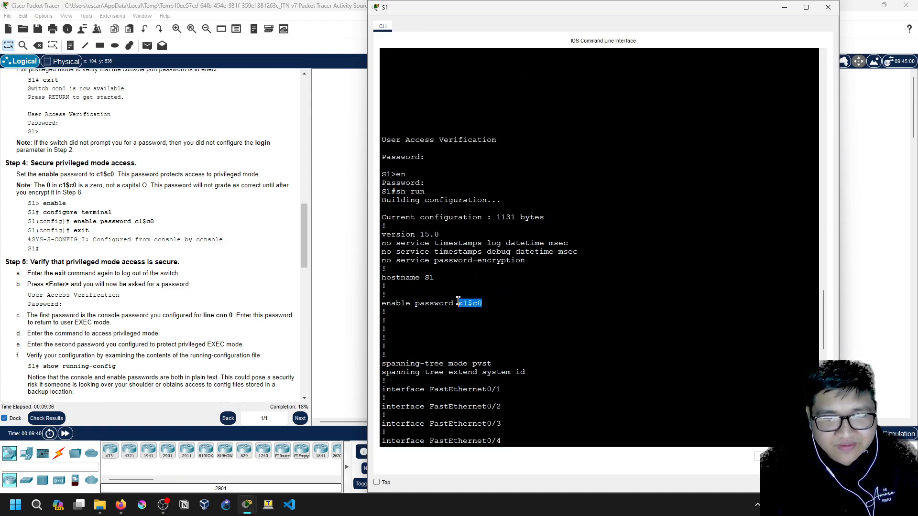
click(479, 329)
Scroll back to the end of the output and place the cursor at the S1# prompt
scroll(115, 335, down, 2)
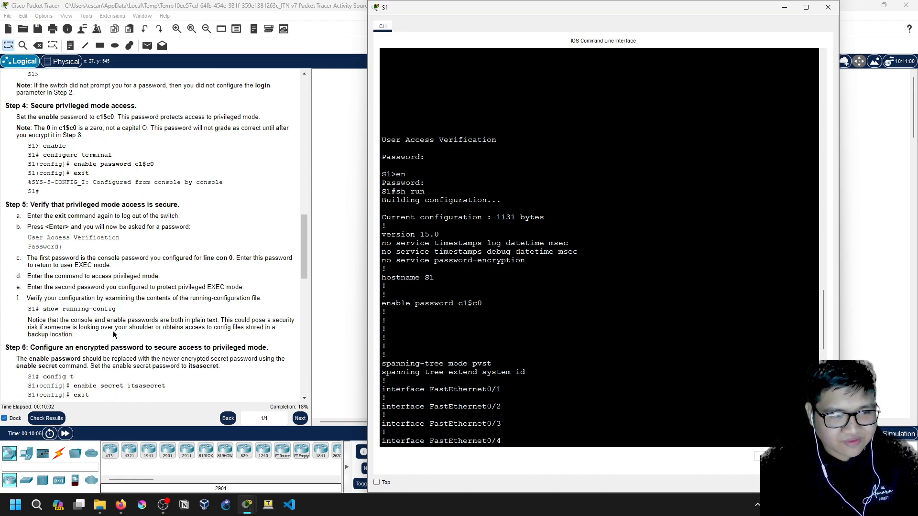
scroll(115, 335, down, 1)
scroll(471, 339, down, 3)
scroll(471, 338, down, 20)
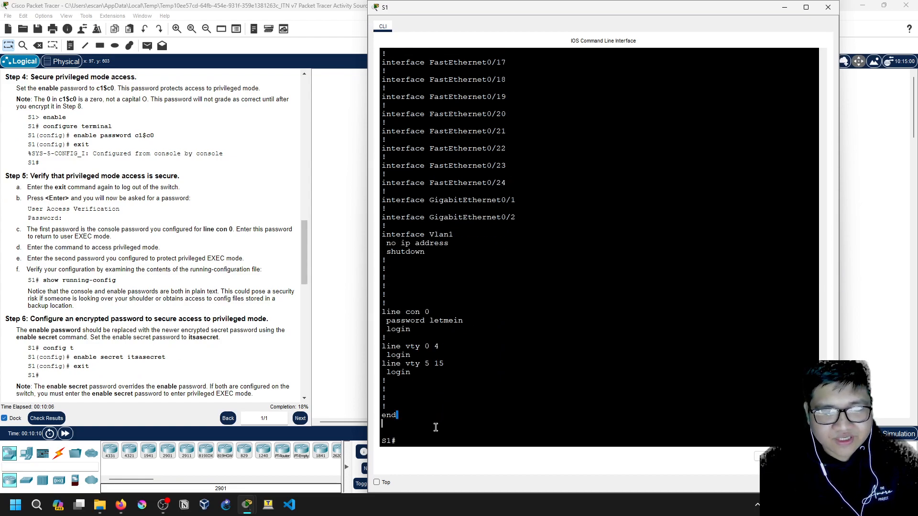
scroll(226, 380, down, 4)
scroll(228, 383, down, 3)
scroll(230, 381, up, 2)
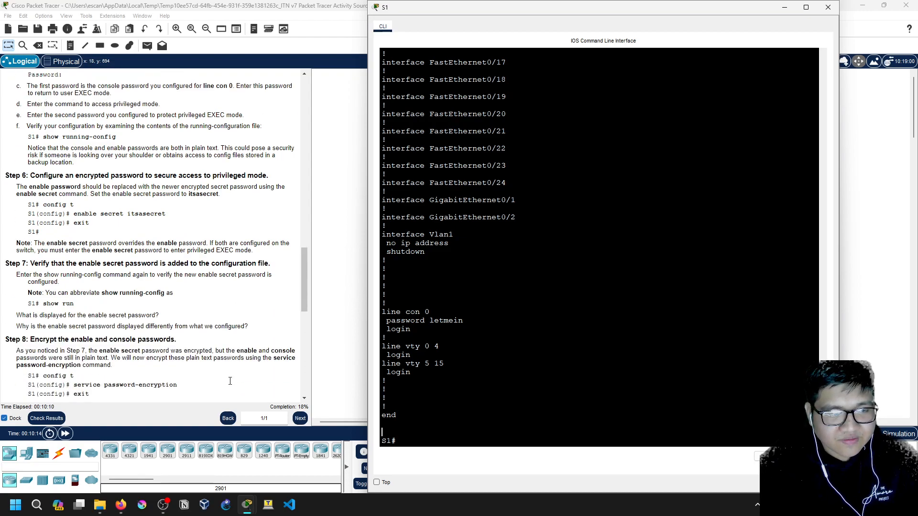
scroll(230, 381, up, 3)
click(418, 440)
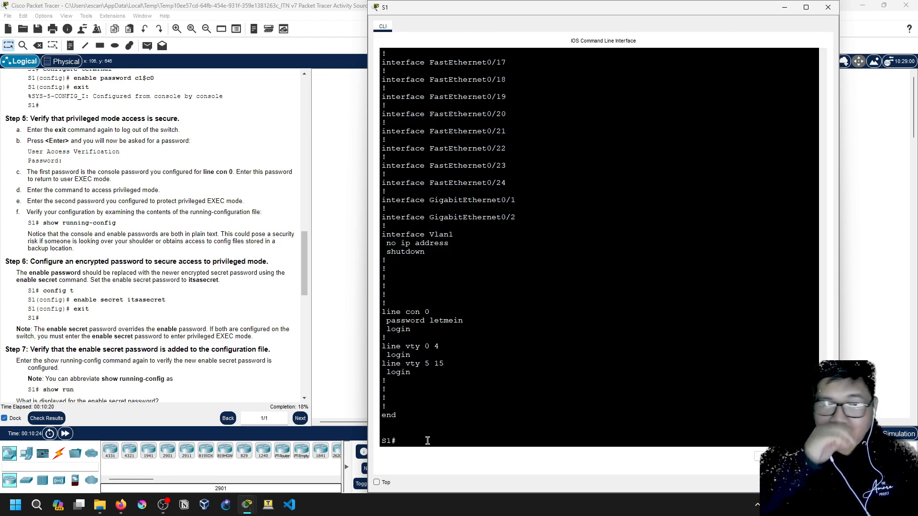
In global configuration mode, list the enable command's options and note the encrypted secret option
text(conf t)
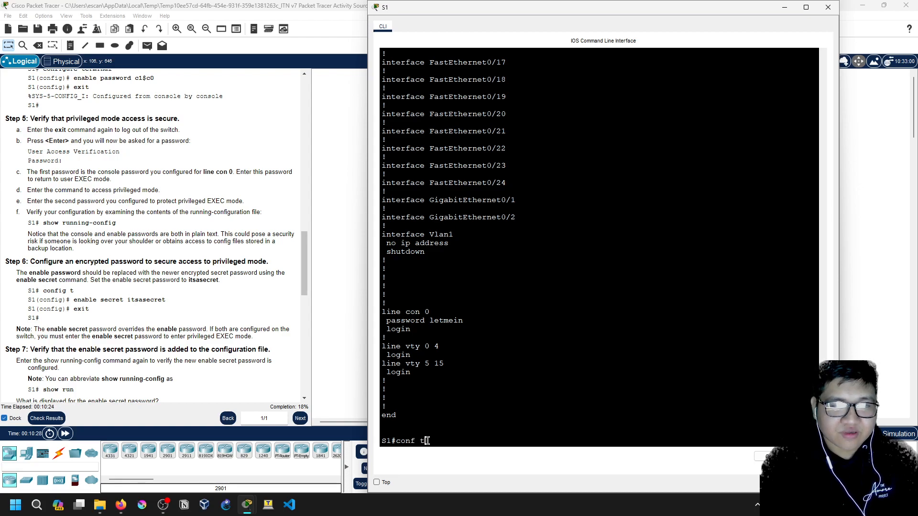
key(Return)
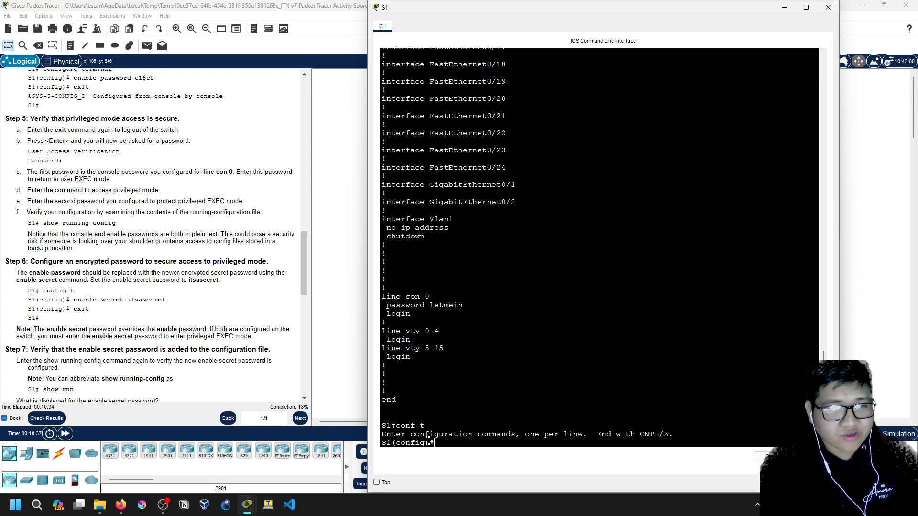
text(enab)
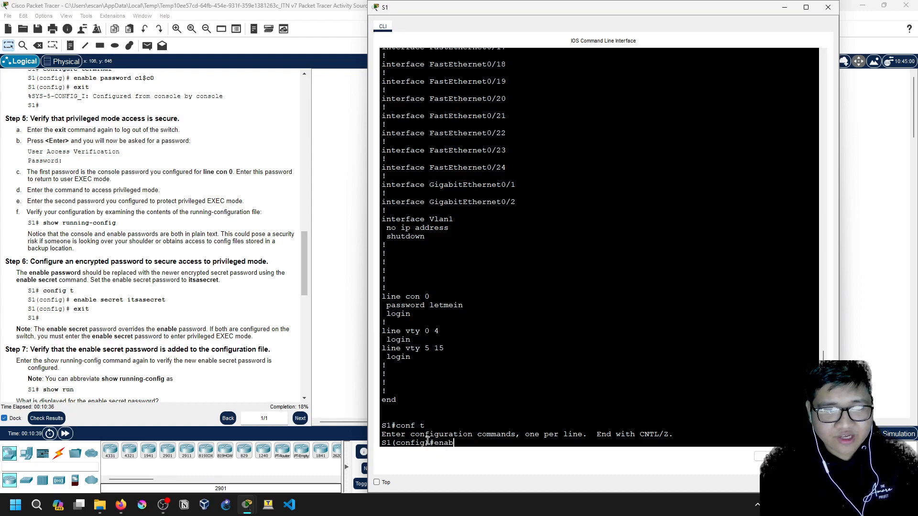
text(le ?secret ?)
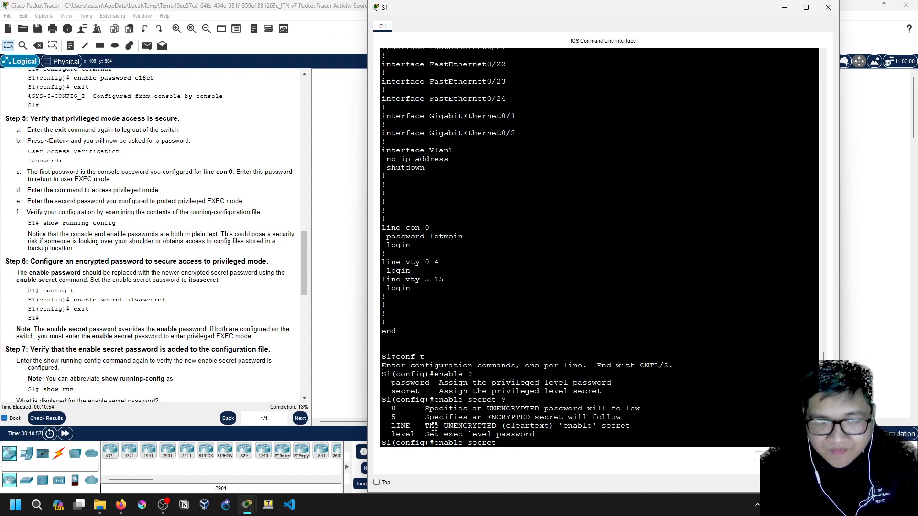
drag(428, 417, 626, 416)
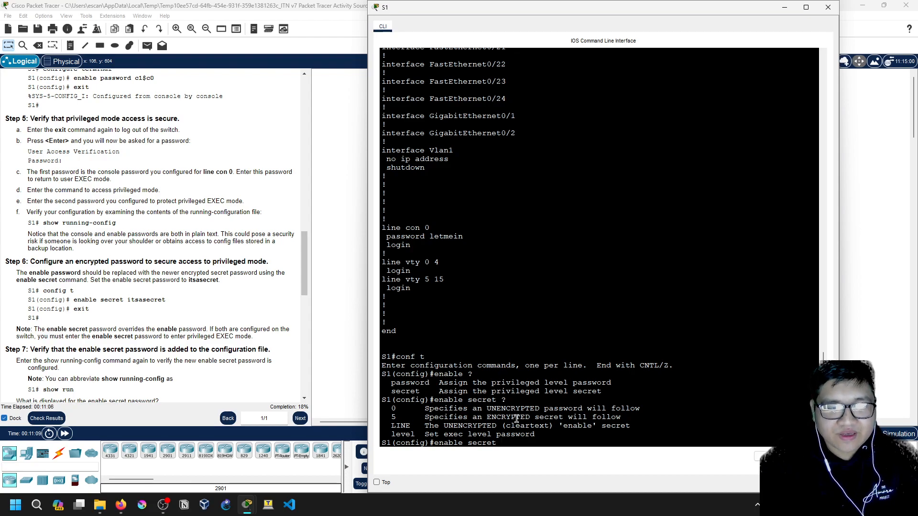
scroll(177, 362, down, 4)
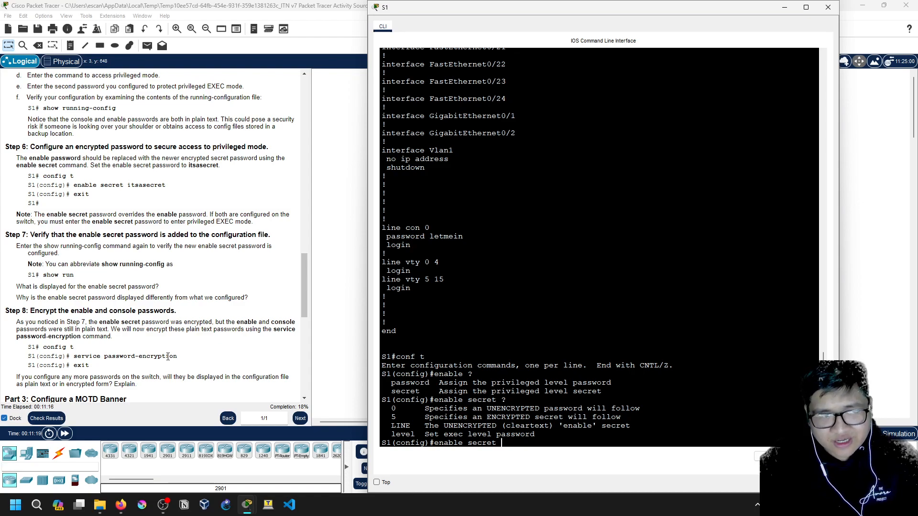
scroll(168, 357, up, 3)
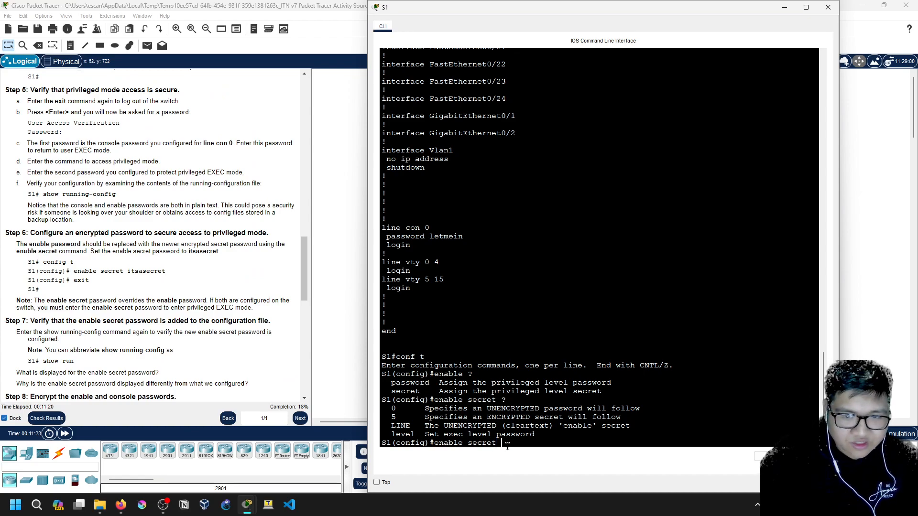
Set S1's enable secret to the lab's secret password, then try sh run at the config prompt
text(itsta)
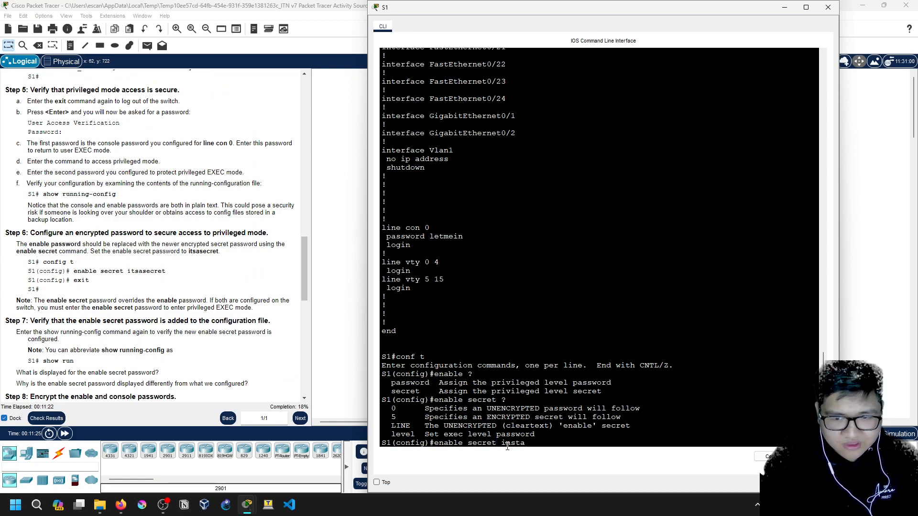
key(BackSpace)
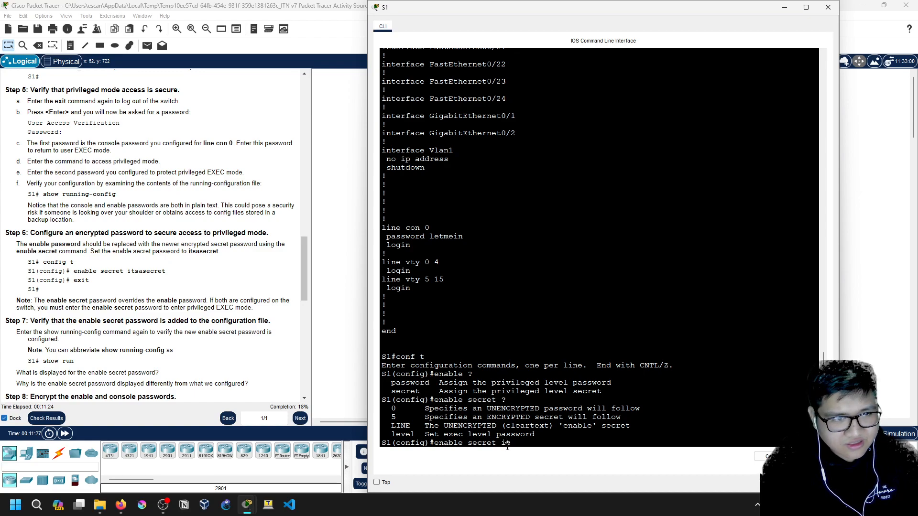
text(sasecret)
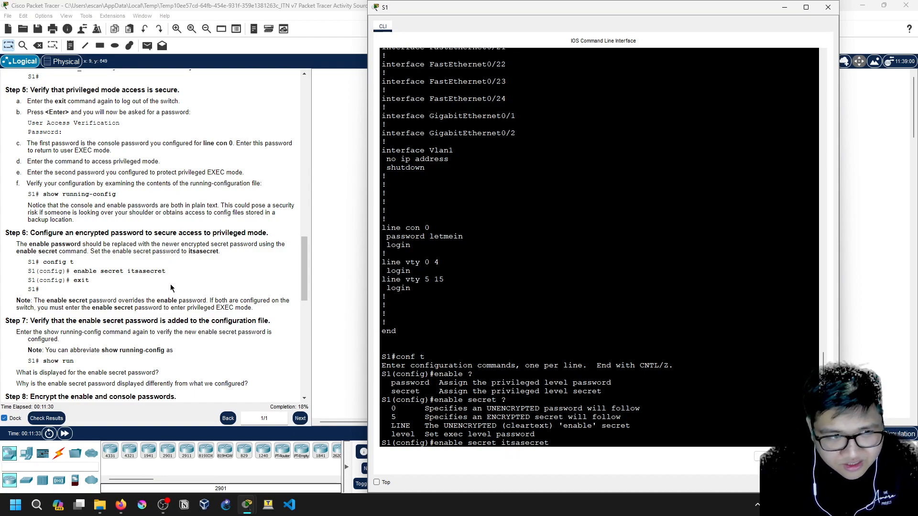
key(Return)
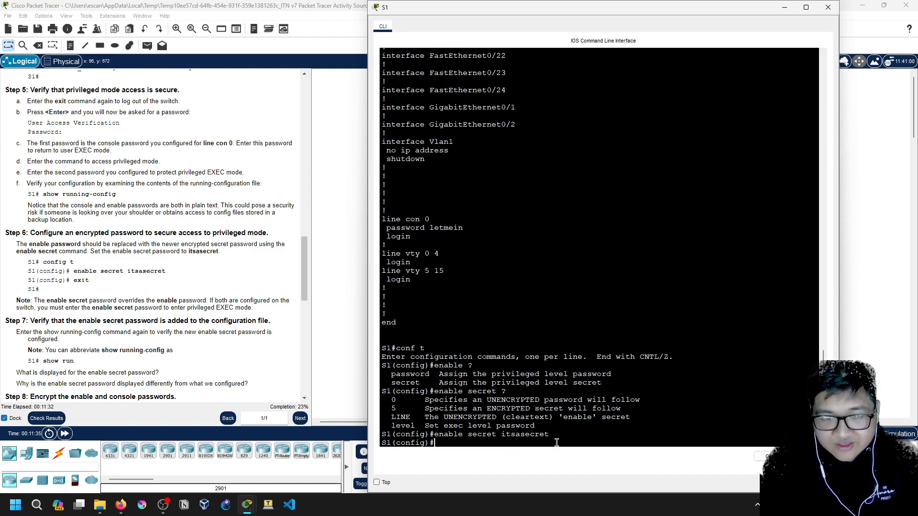
text(sh run)
key(Return)
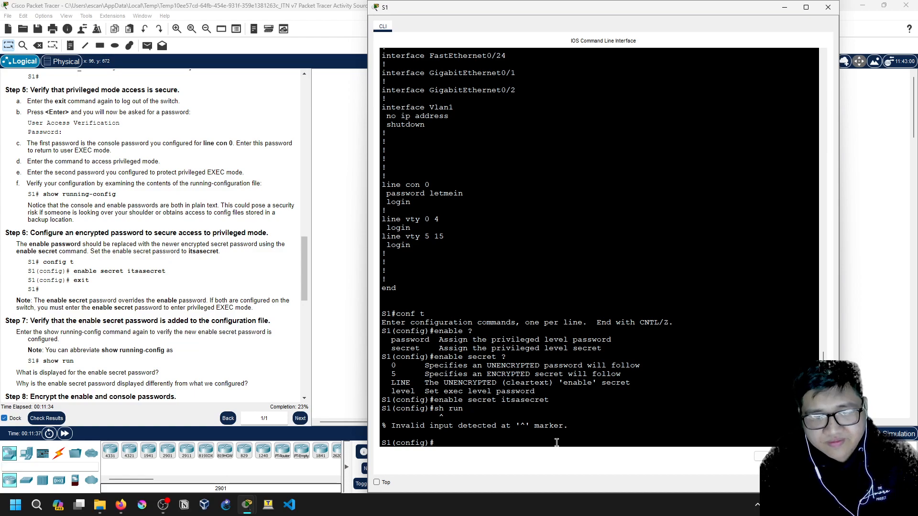
Run do sh run and inspect the type 5 enable secret hash beside the plain-text enable password
text(do sh run)
key(Return)
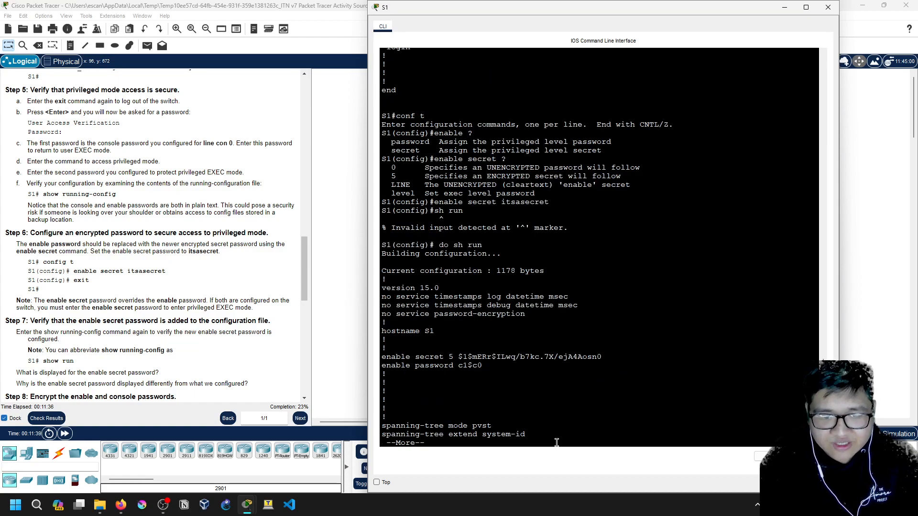
scroll(559, 351, up, 3)
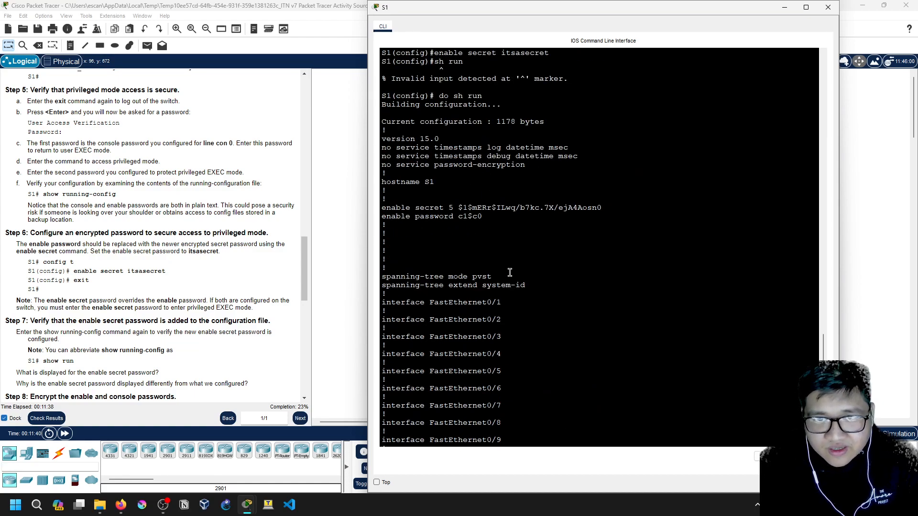
double_click(450, 208)
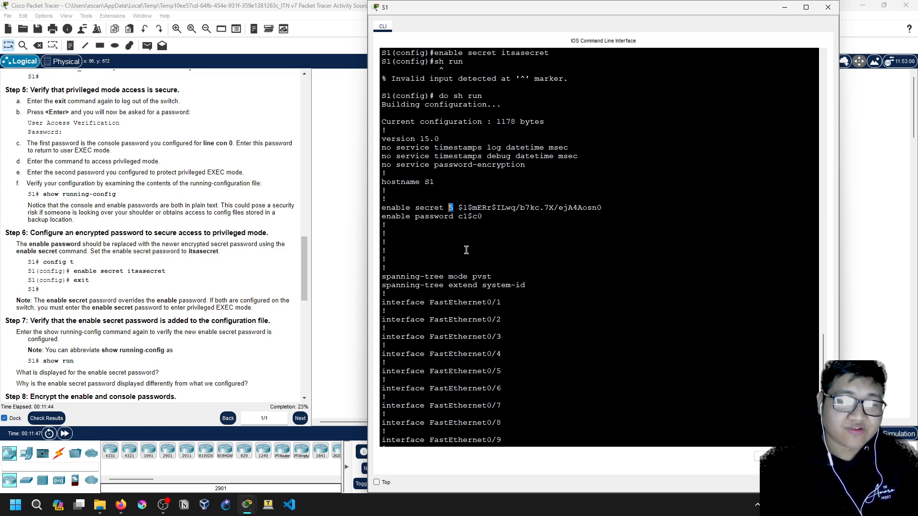
drag(458, 207, 621, 209)
mouse_move(504, 222)
mouse_down()
mouse_move(383, 215)
mouse_move(490, 216)
mouse_up()
click(485, 216)
click(438, 221)
click(490, 215)
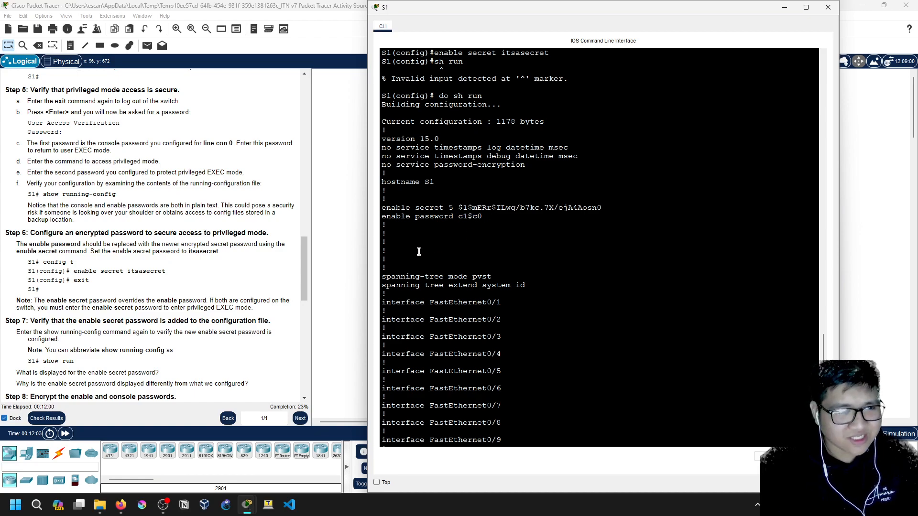
Page through the rest of the configuration and mark the enable secret 5 entry
scroll(218, 308, down, 2)
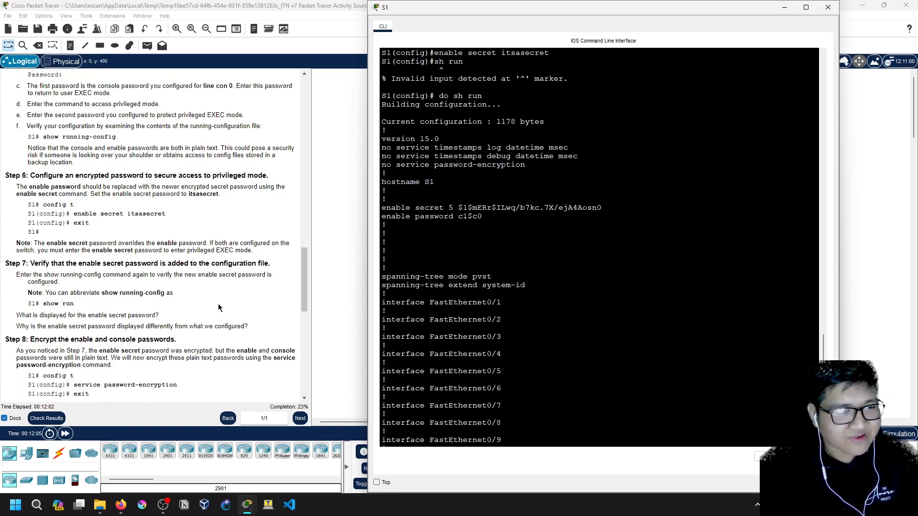
scroll(218, 304, down, 2)
scroll(463, 352, down, 3)
scroll(210, 310, down, 1)
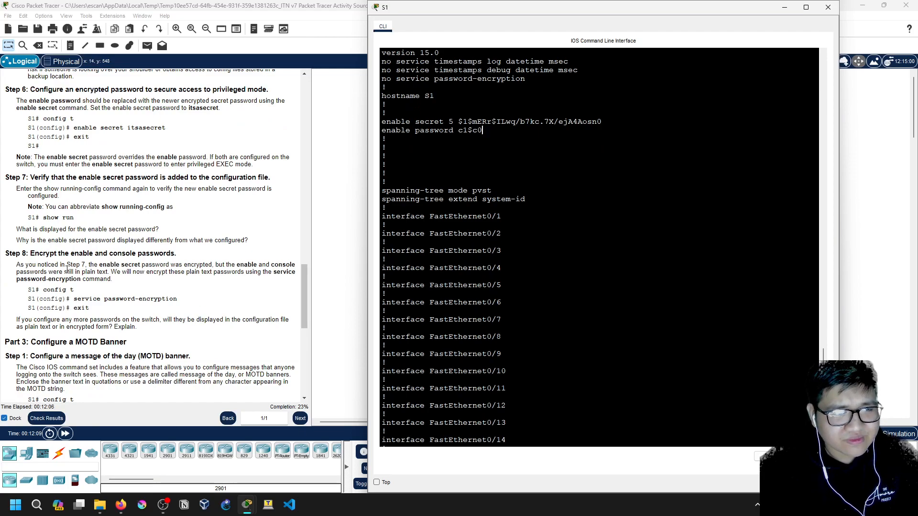
scroll(526, 275, down, 5)
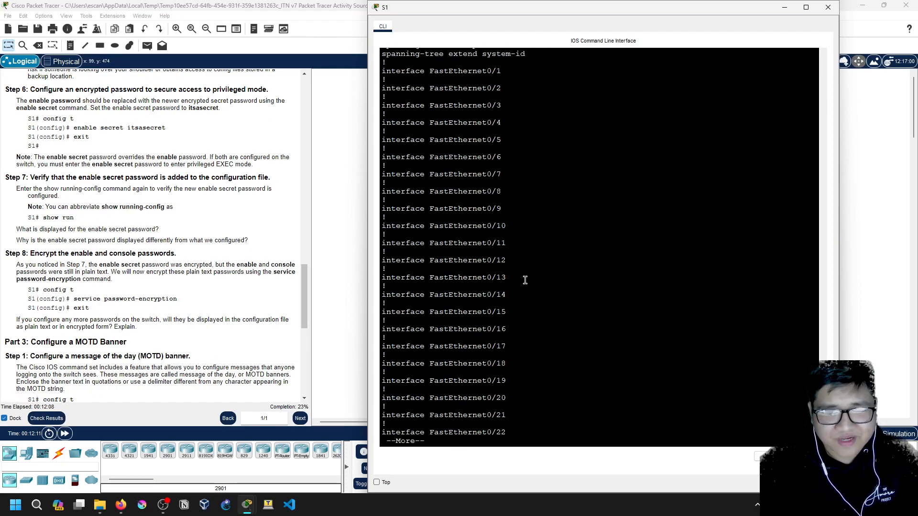
key(space)
key(space)
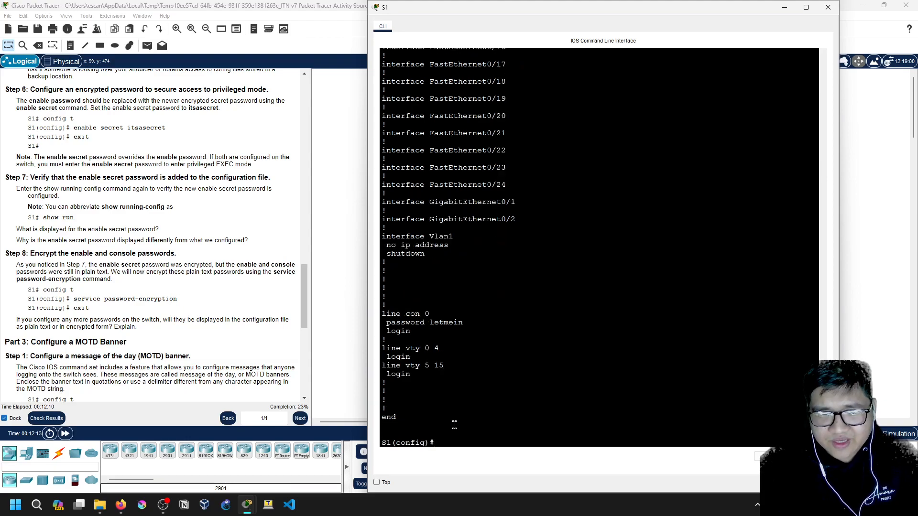
scroll(543, 346, up, 20)
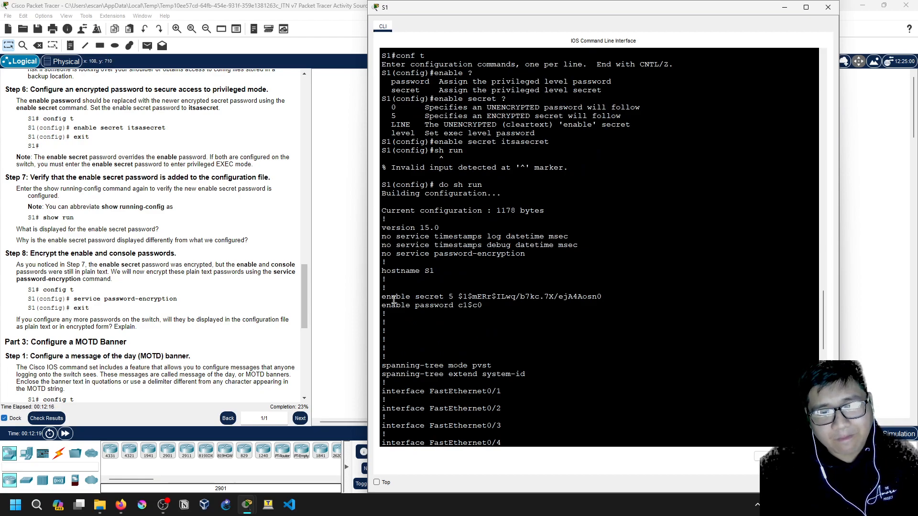
drag(381, 297, 451, 299)
scroll(452, 325, down, 20)
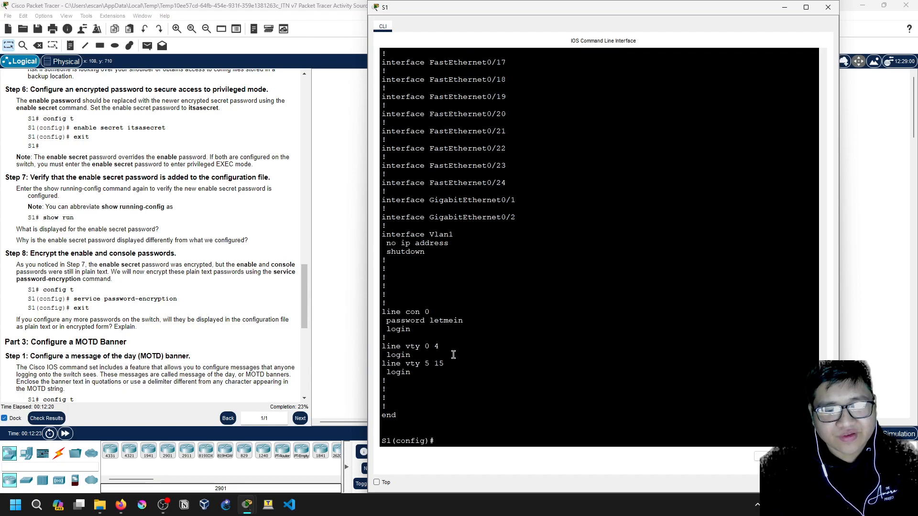
scroll(453, 354, up, 20)
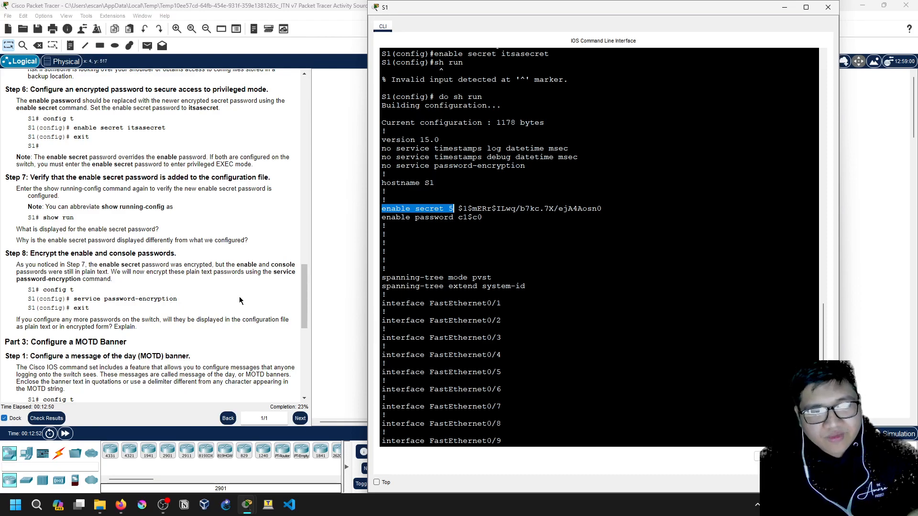
scroll(467, 342, down, 20)
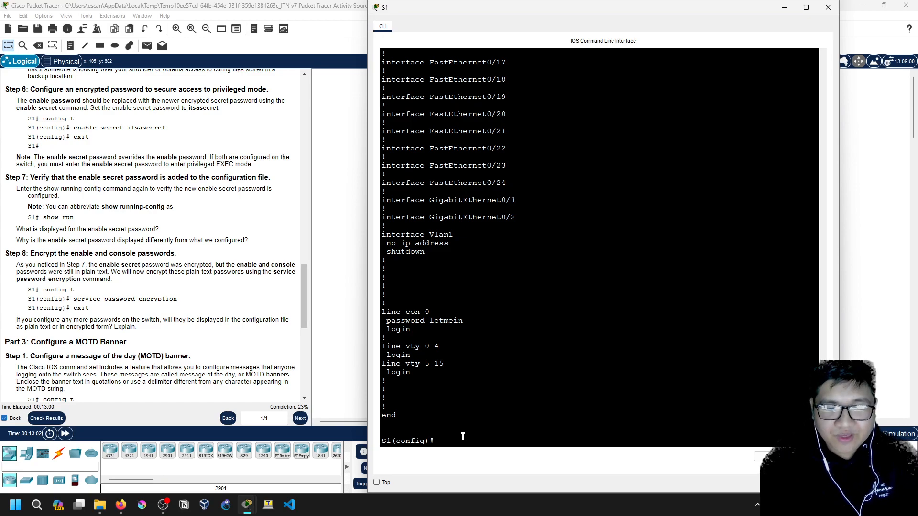
Turn on service password-encryption on S1, then start typing a show run command
text(service pass)
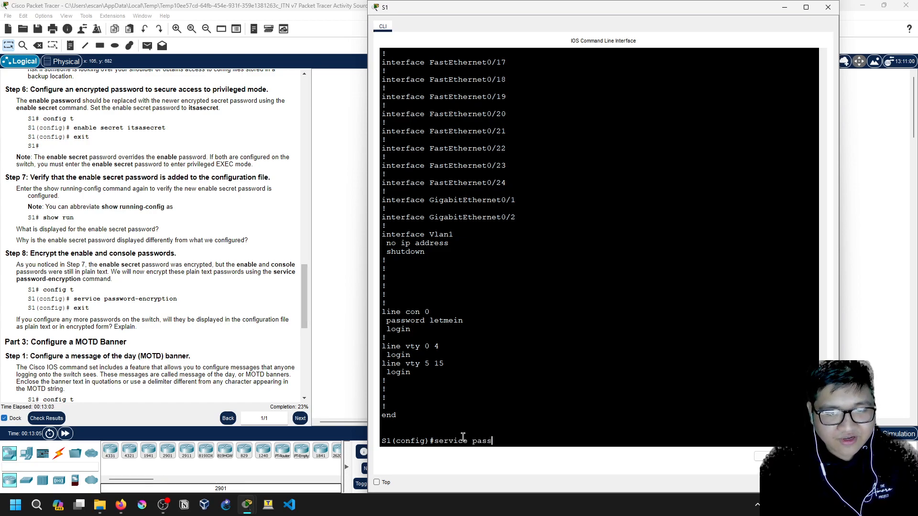
key(Tab)
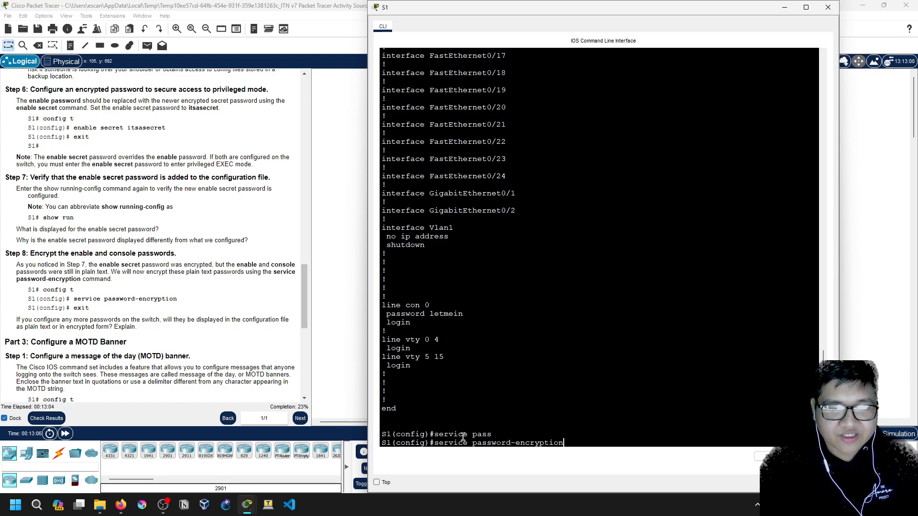
key(BackSpace)
key(BackSpace)
key(BackSpace)
key(BackSpace)
key(BackSpace)
key(BackSpace)
key(BackSpace)
key(BackSpace)
key(BackSpace)
key(BackSpace)
key(BackSpace)
key(Tab)
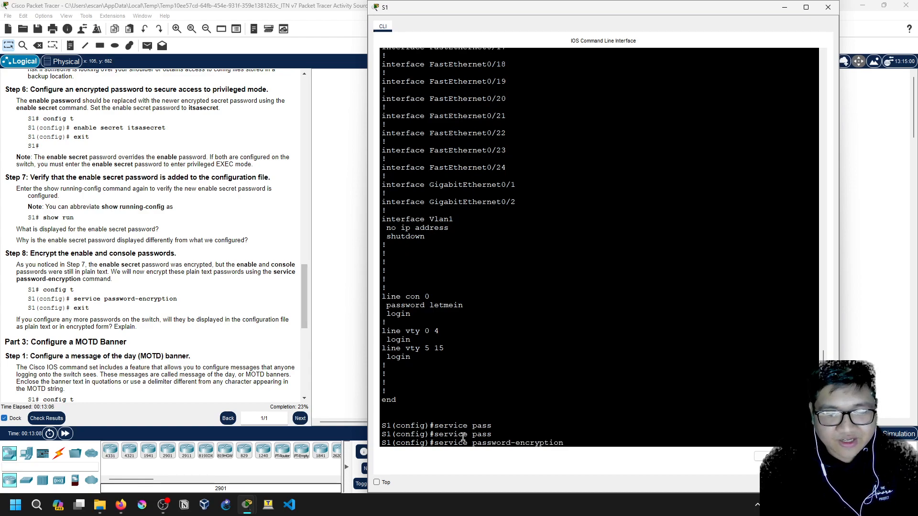
key(Return)
text(e)
text(sh run)
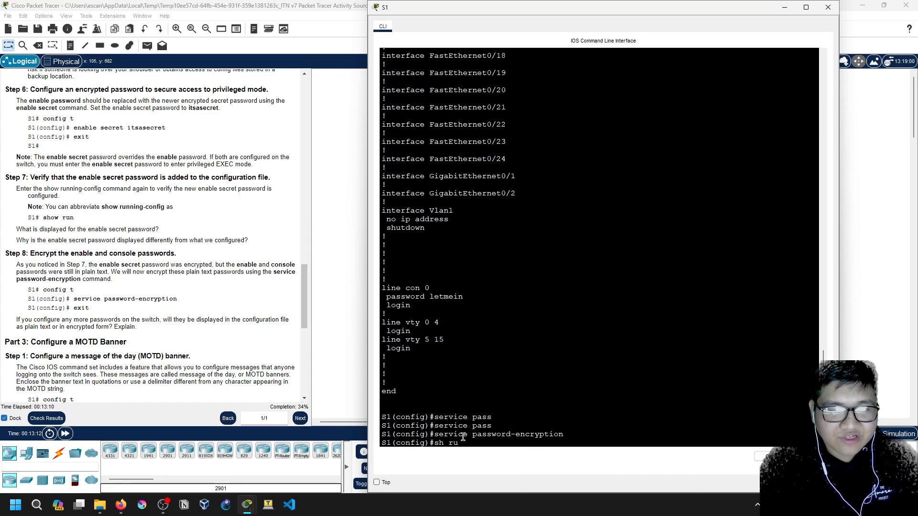
key(BackSpace)
key(BackSpace)
key(BackSpace)
key(BackSpace)
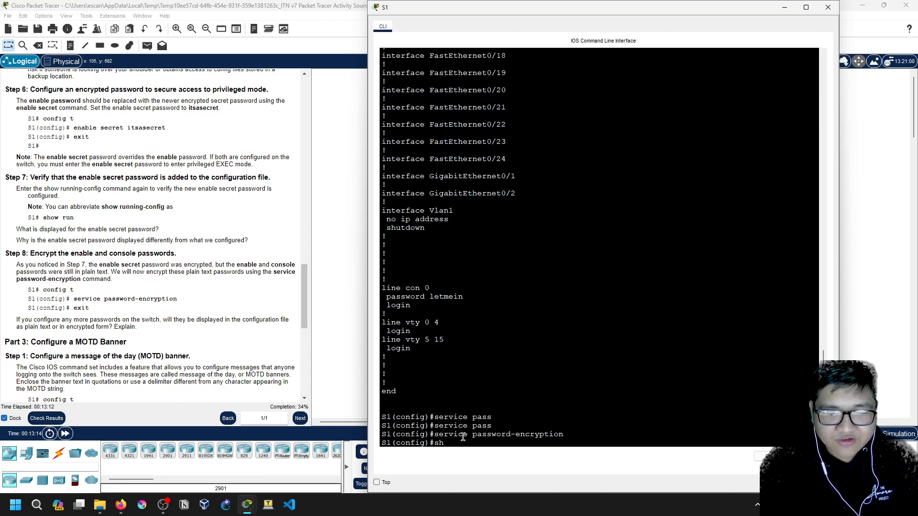
Run do sh run from config mode and page through S1's running configuration
text(do sh run)
key(Return)
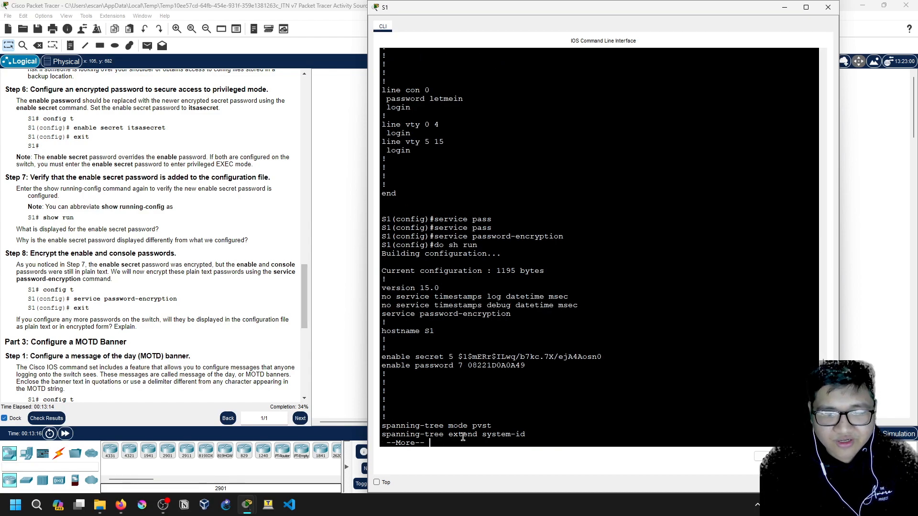
key(space)
scroll(491, 276, up, 15)
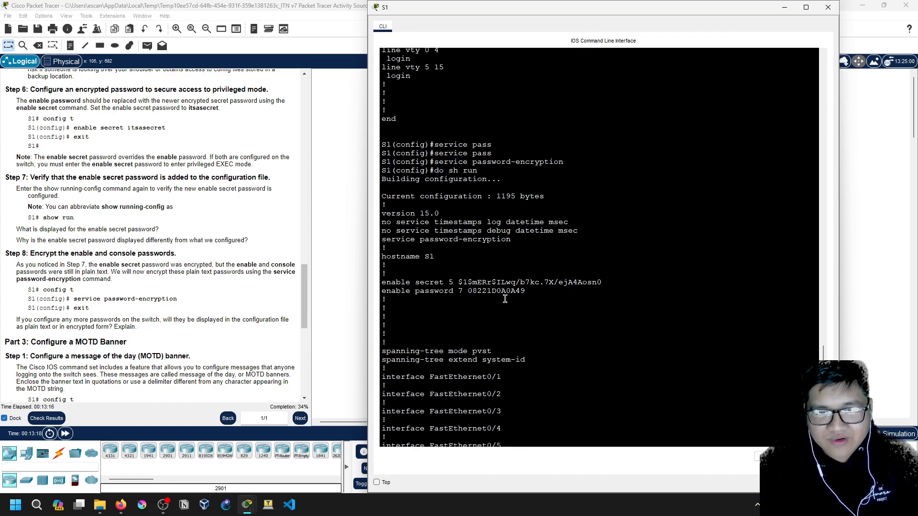
scroll(492, 277, up, 18)
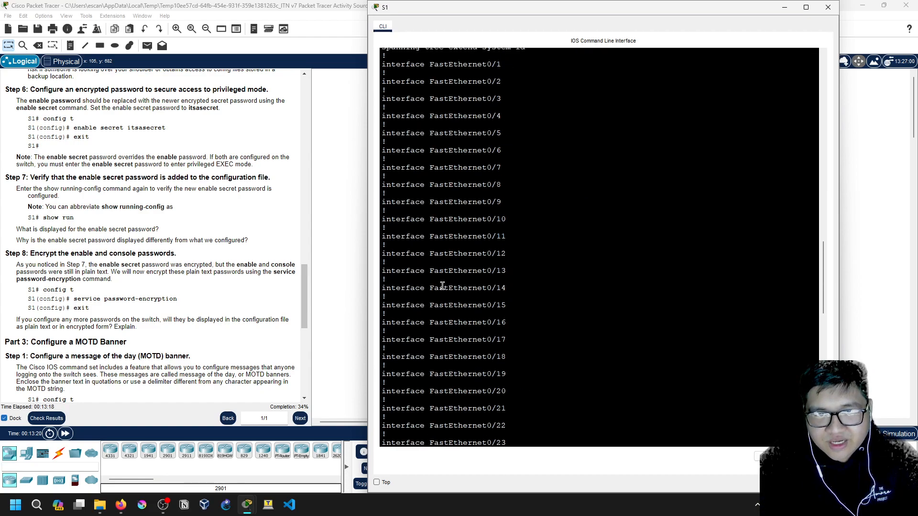
scroll(442, 286, up, 8)
drag(482, 323, 459, 321)
click(462, 322)
scroll(461, 314, down, 7)
scroll(461, 315, down, 20)
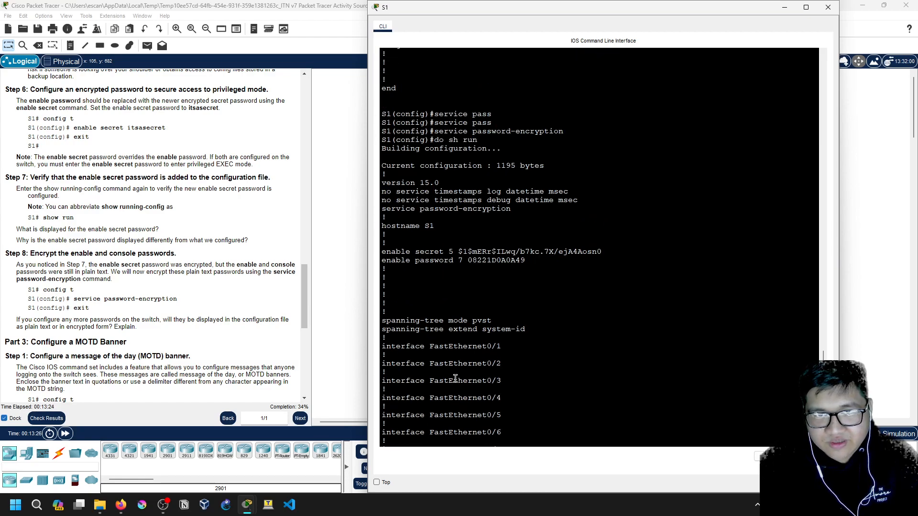
Inspect the enable password line, now stored as a type 7 encrypted value
double_click(470, 260)
click(529, 261)
double_click(529, 261)
double_click(460, 261)
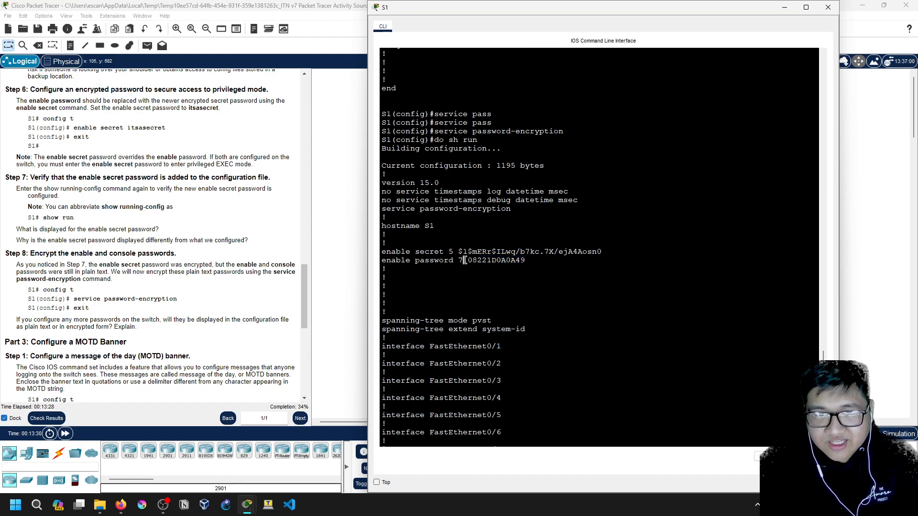
click(482, 287)
double_click(470, 261)
click(533, 261)
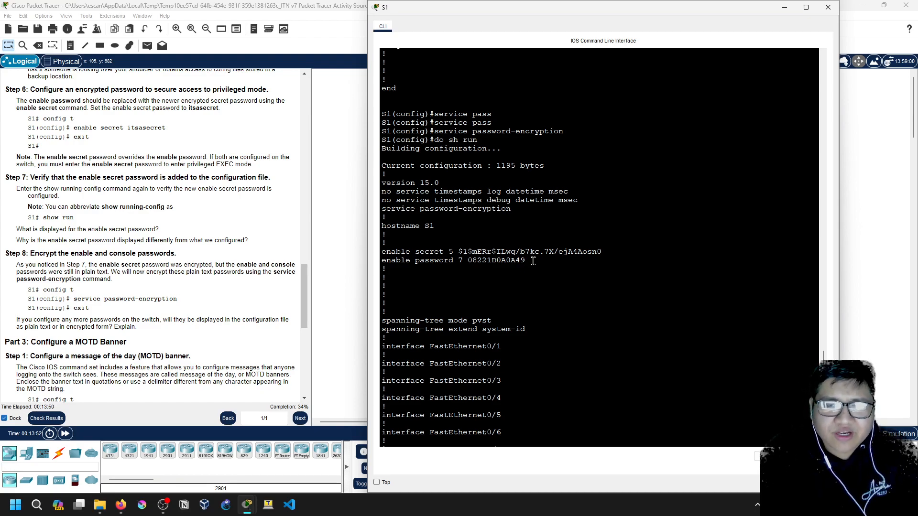
drag(528, 261, 383, 259)
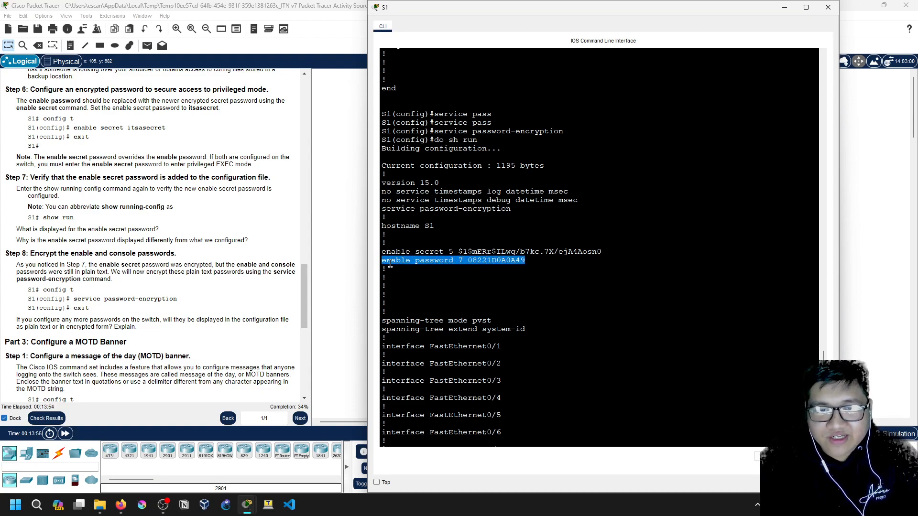
click(390, 260)
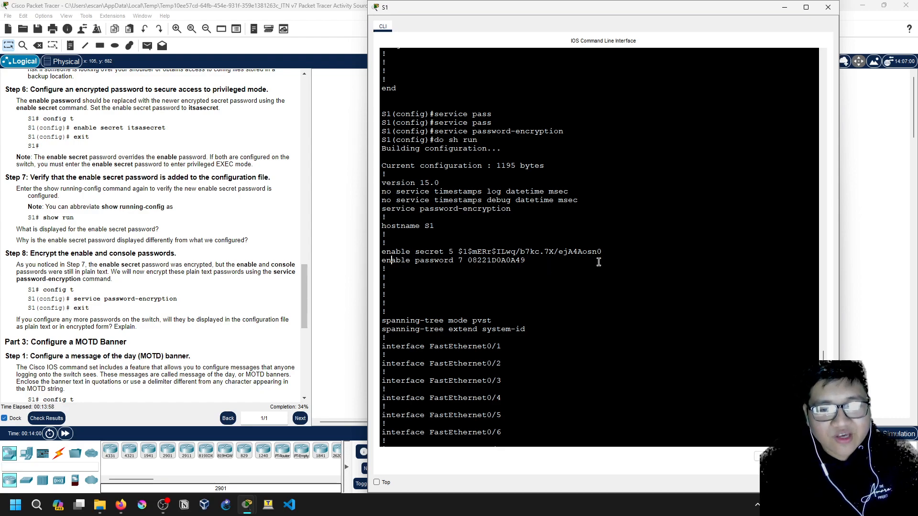
mouse_move(546, 262)
mouse_down()
mouse_move(457, 262)
mouse_move(555, 263)
mouse_move(538, 262)
mouse_up()
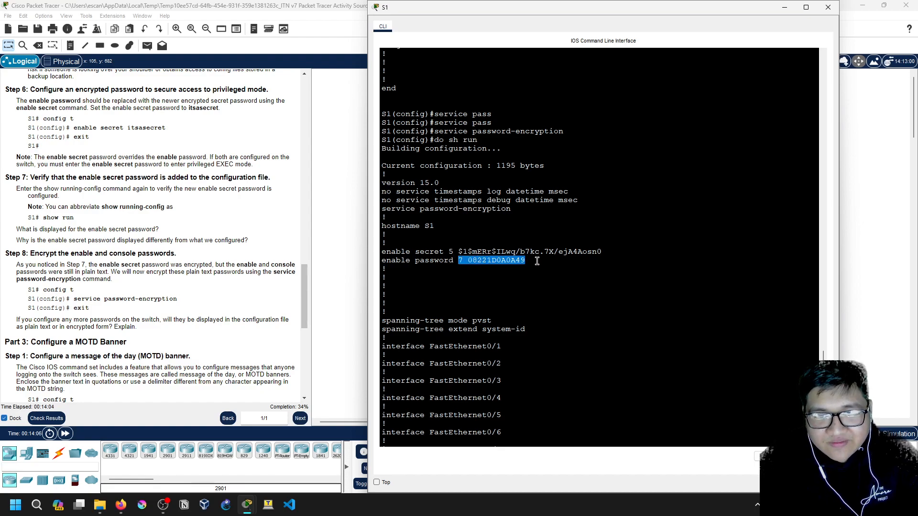
click(537, 261)
Compare the enable secret hash with the type 7 enable password, then scroll to the end
drag(448, 252, 618, 250)
click(612, 252)
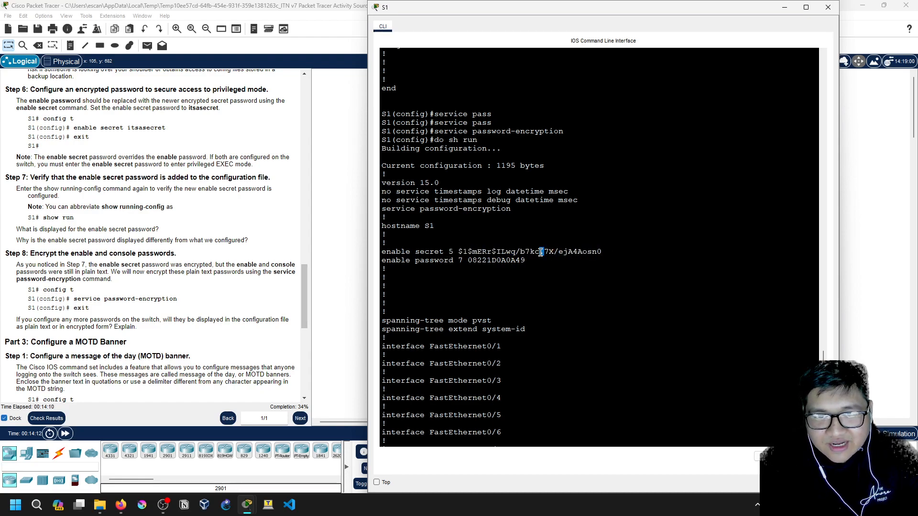
double_click(469, 252)
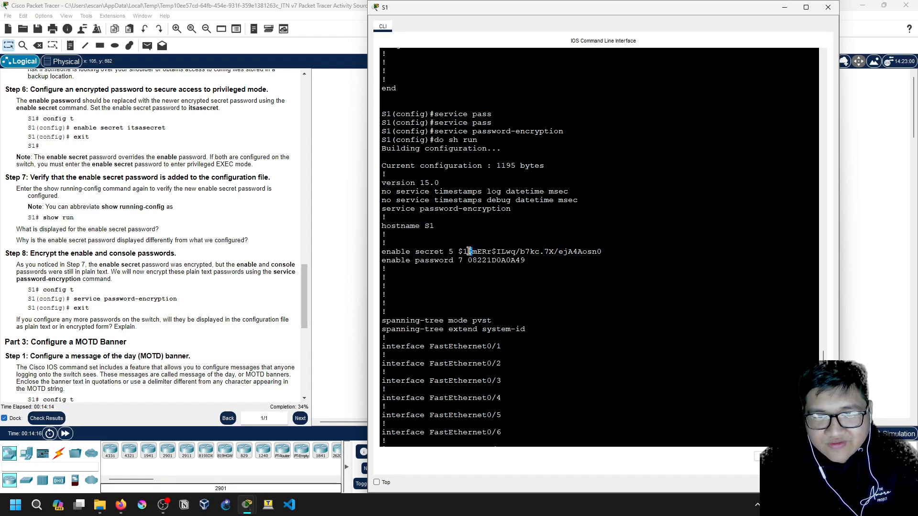
drag(514, 252, 543, 260)
drag(605, 253, 602, 252)
click(569, 262)
click(584, 263)
drag(525, 261, 469, 260)
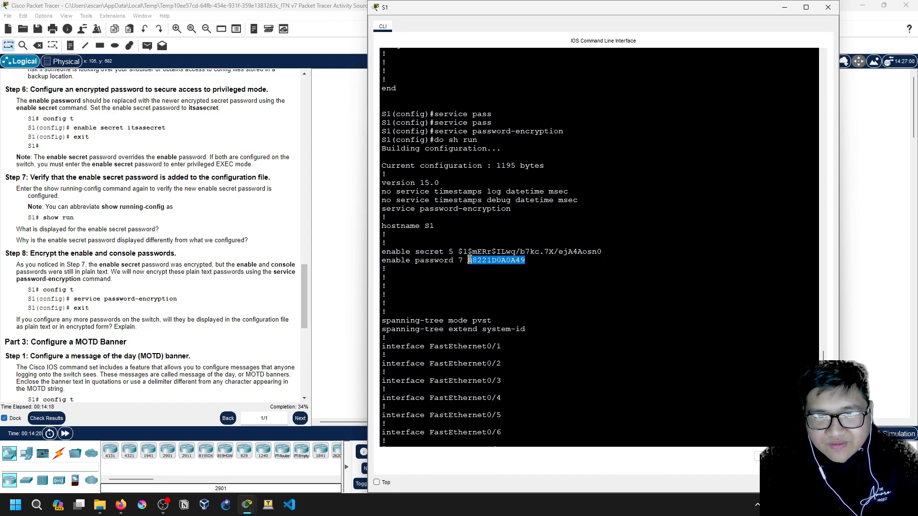
click(469, 260)
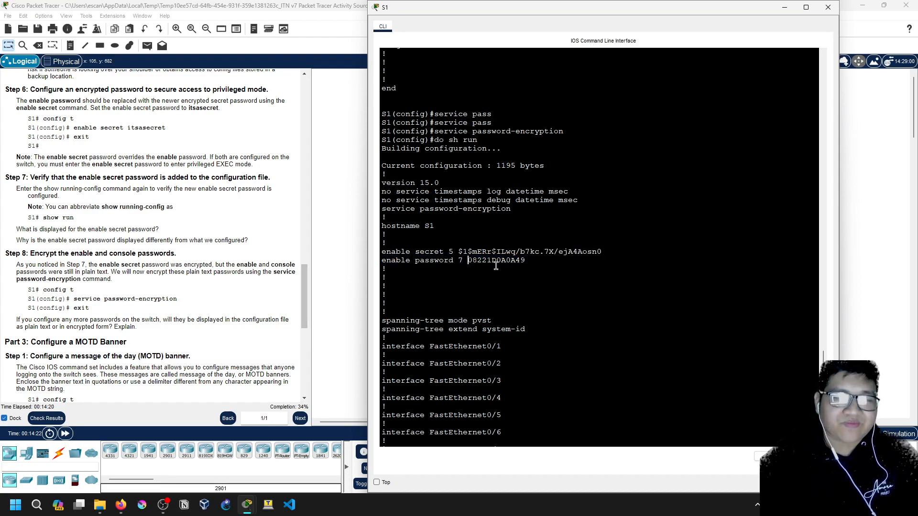
drag(458, 260, 542, 260)
click(542, 259)
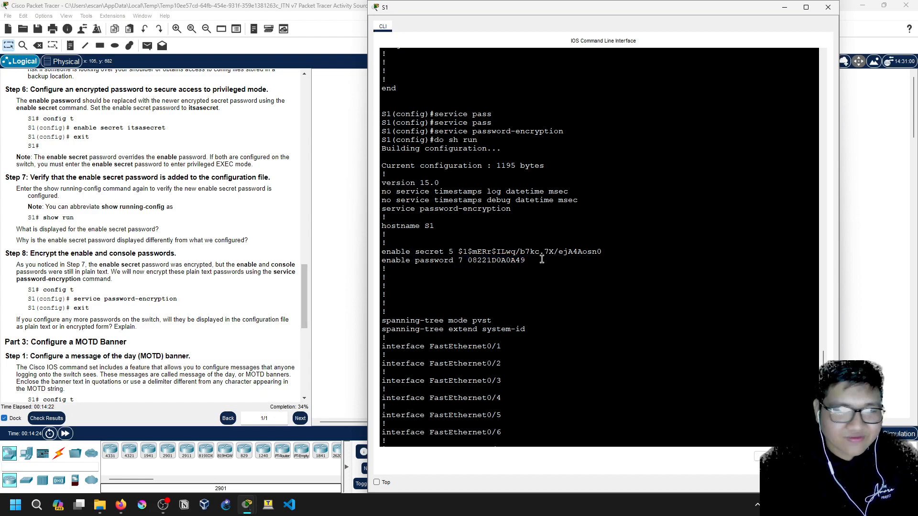
scroll(545, 267, down, 3)
scroll(508, 400, down, 8)
Print the rest of S1's show run output and review the type-7 console password
key(space)
key(space)
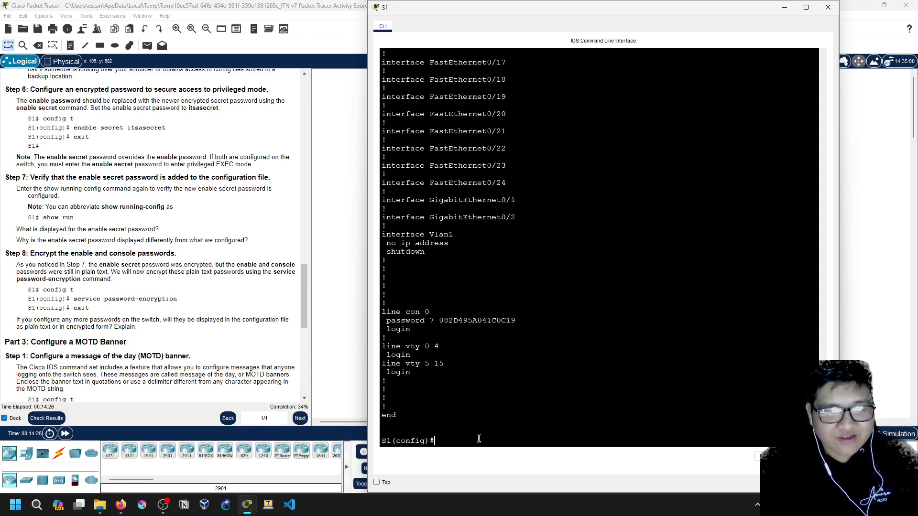
scroll(572, 386, up, 15)
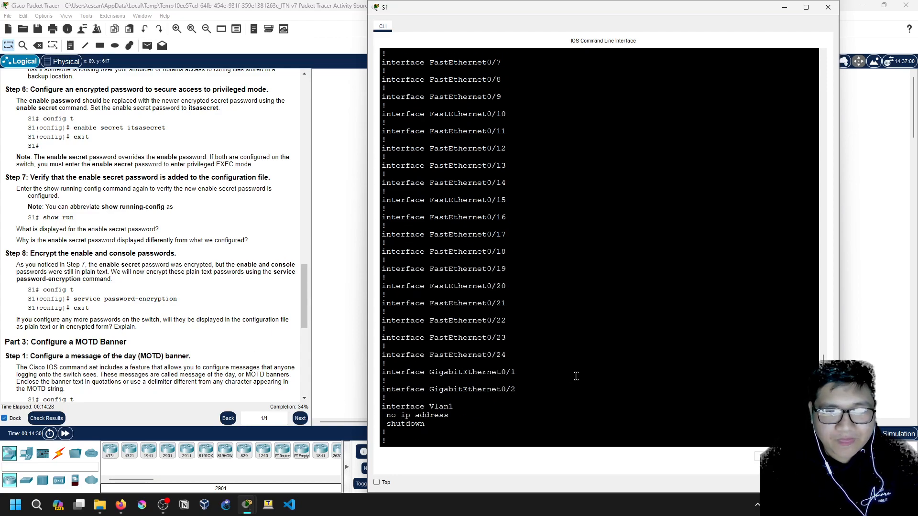
scroll(573, 386, up, 9)
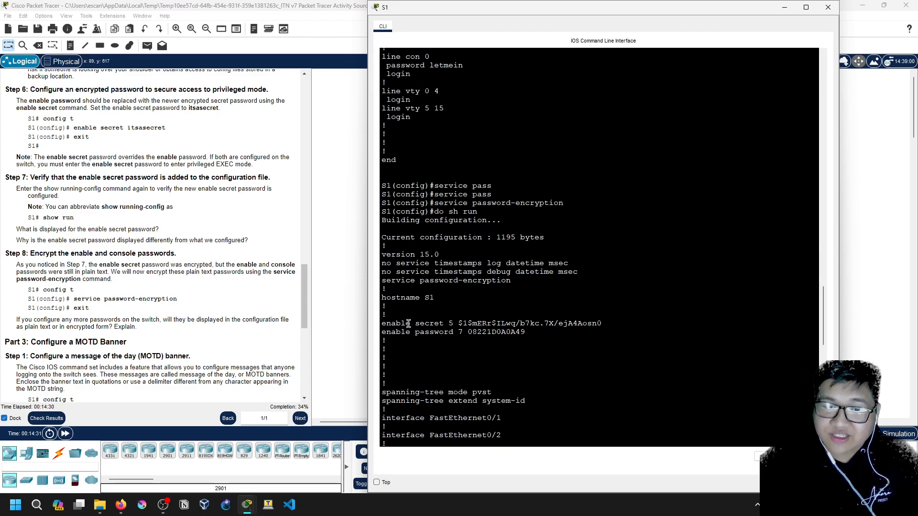
scroll(422, 363, down, 20)
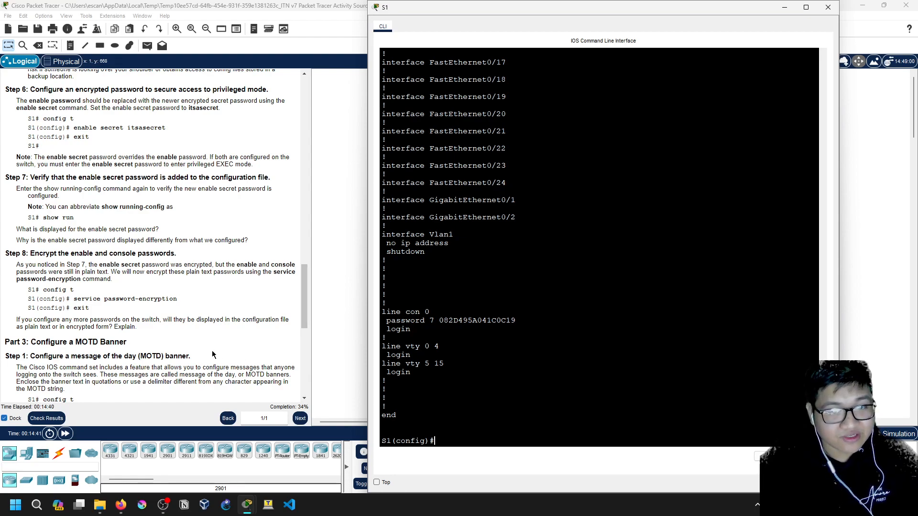
scroll(211, 354, down, 3)
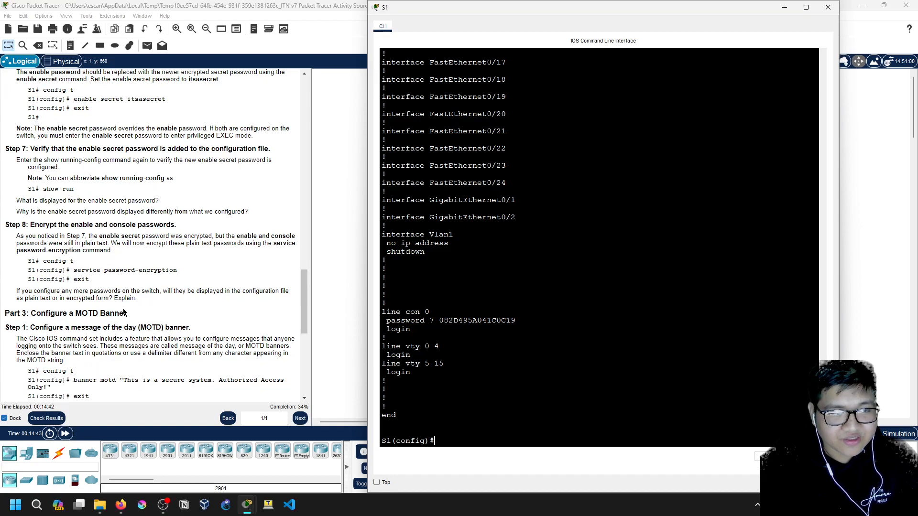
Scroll S1's configuration down to the vty lines, briefly highlighting the encrypted console password
scroll(209, 303, down, 1)
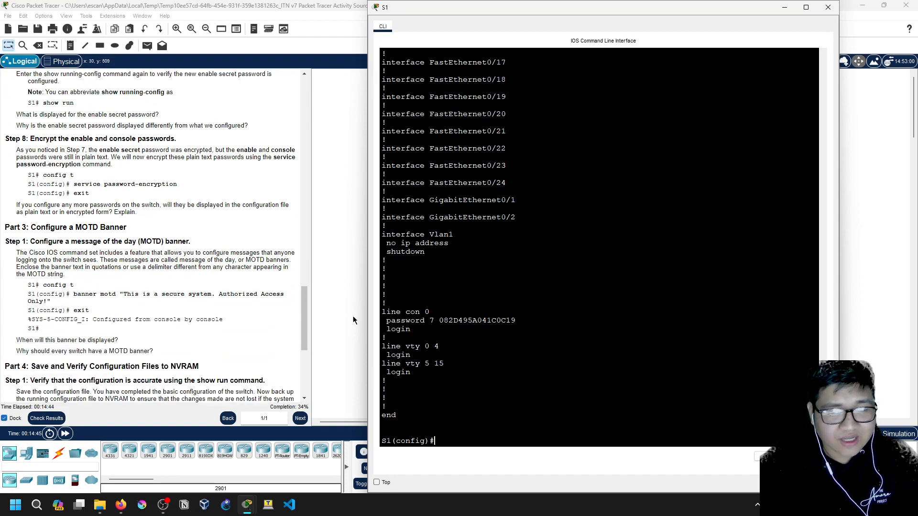
drag(385, 312, 442, 319)
click(434, 320)
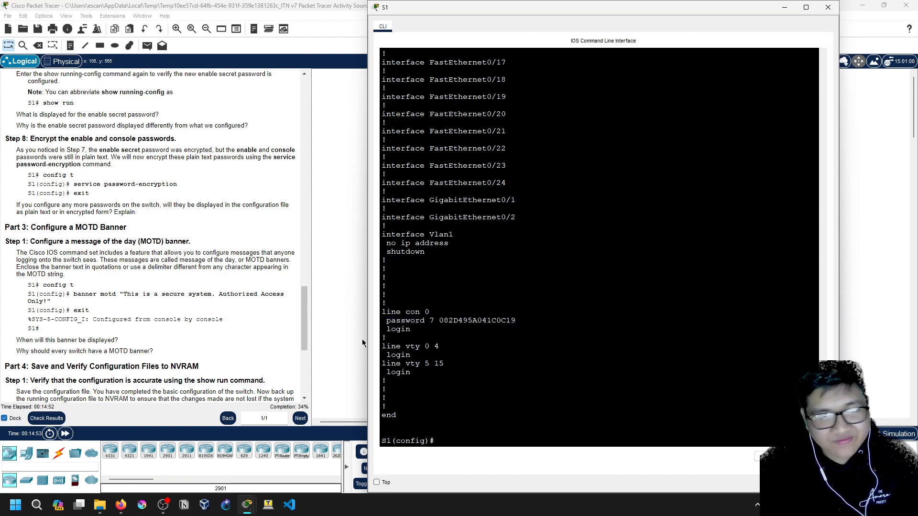
scroll(78, 234, down, 1)
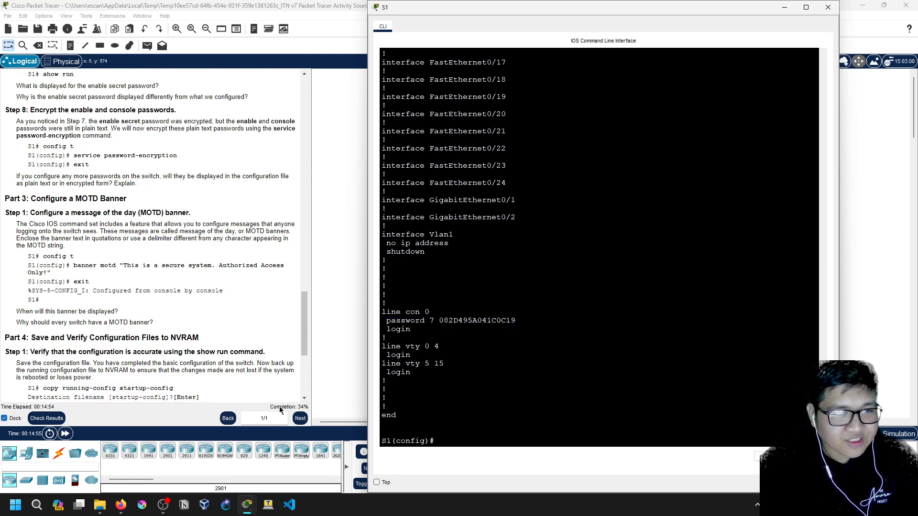
Set S1's banner motd to "This is a secure system. Authorized Access Only!"
click(455, 440)
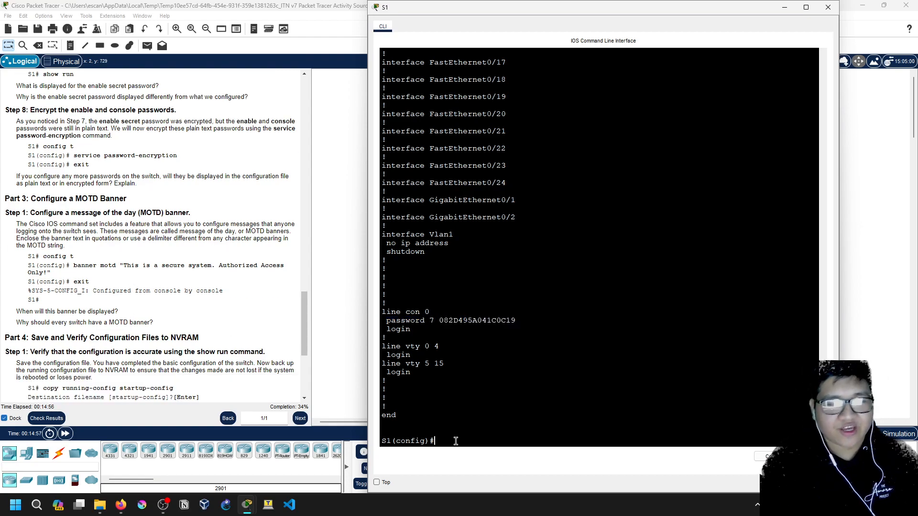
text(banner)
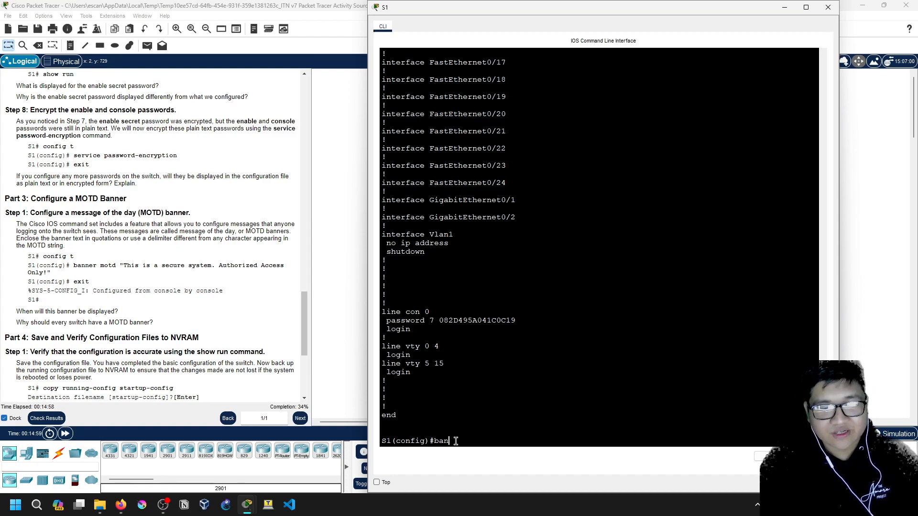
key(BackSpace)
key(BackSpace)
key(BackSpace)
key(BackSpace)
key(BackSpace)
key(BackSpace)
text(banner )
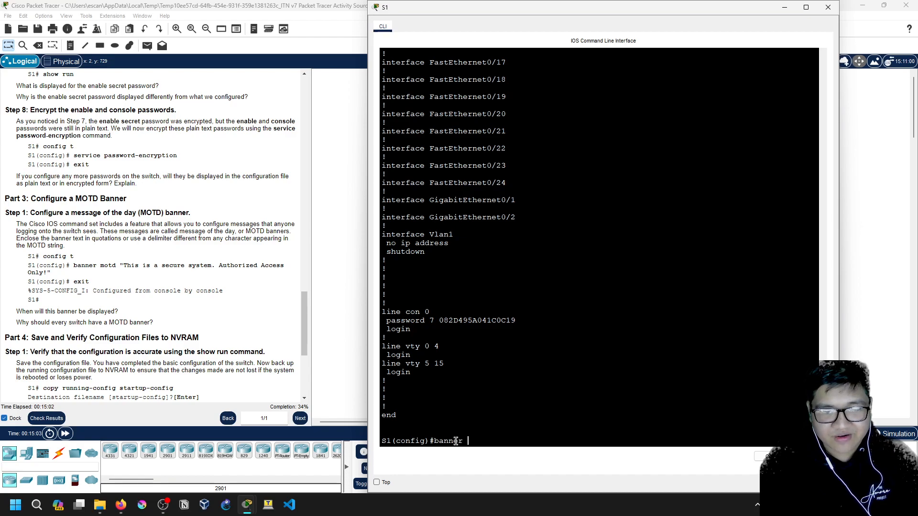
text(?motd)
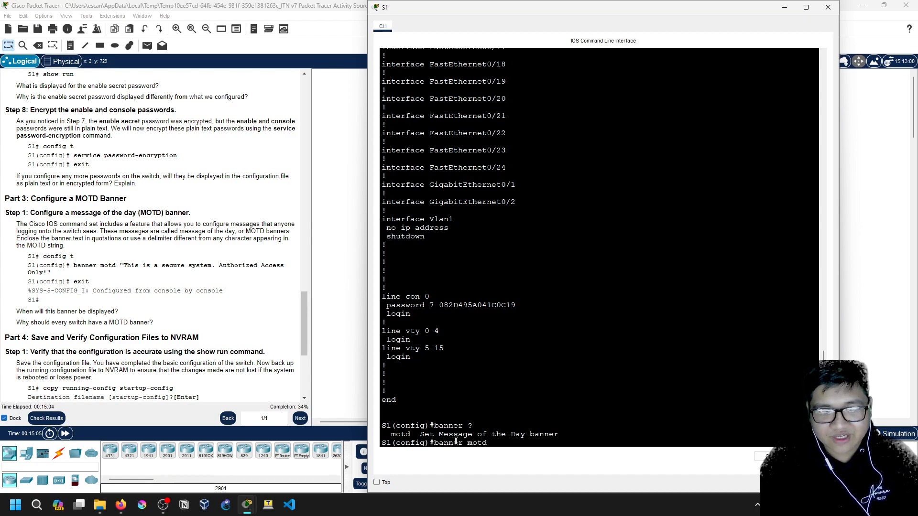
text( ?)
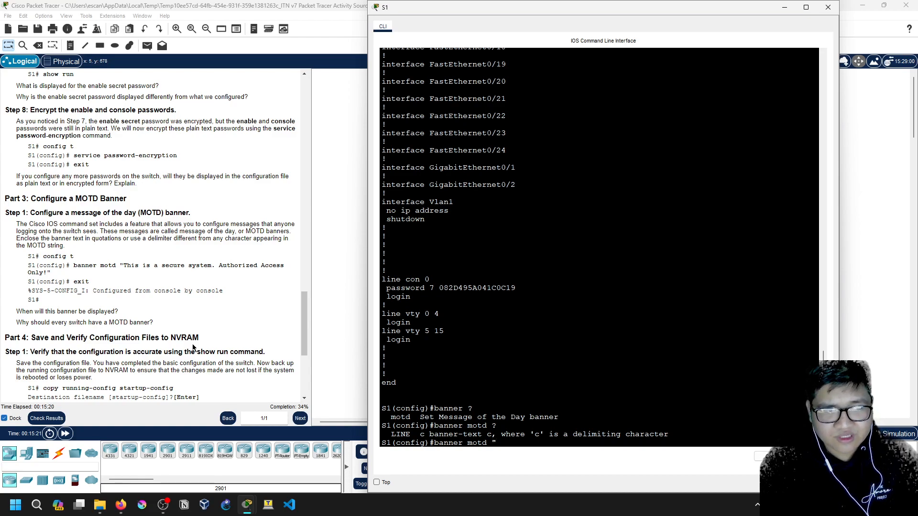
text(This)
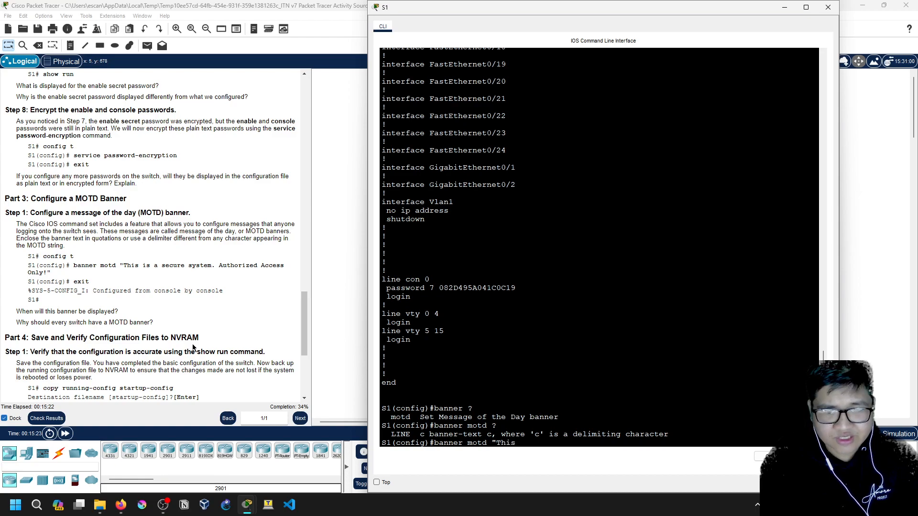
text( is a secure system. Authorized Access")
key(BackSpace)
text(Only!")
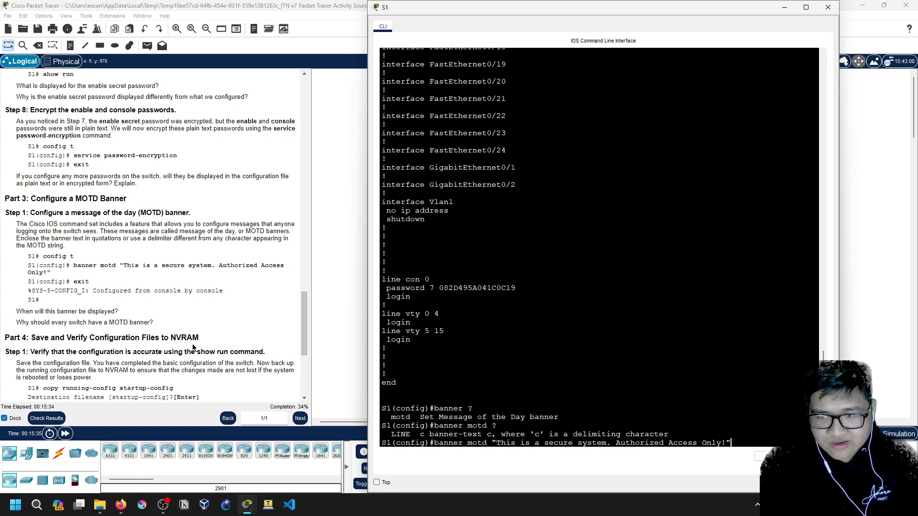
text( ?)
key(BackSpace)
text(?)
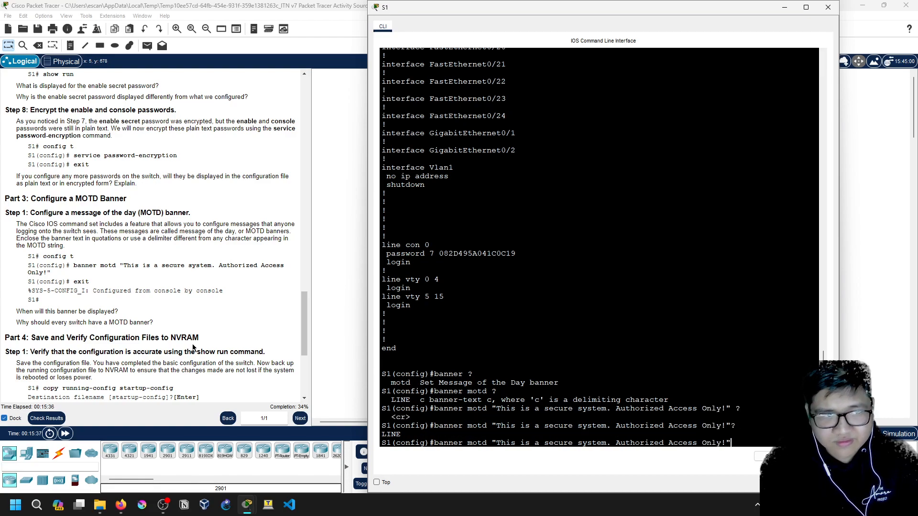
key(Return)
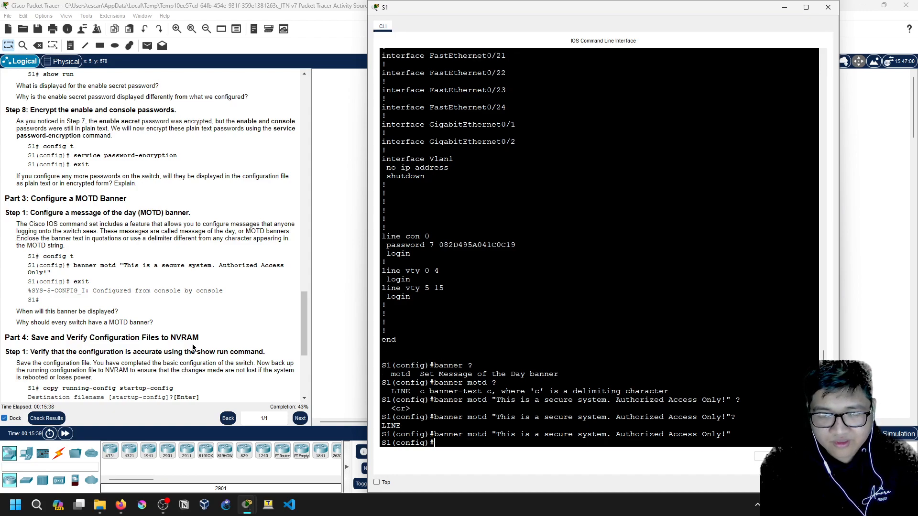
Exit S1's global configuration mode
text(e)
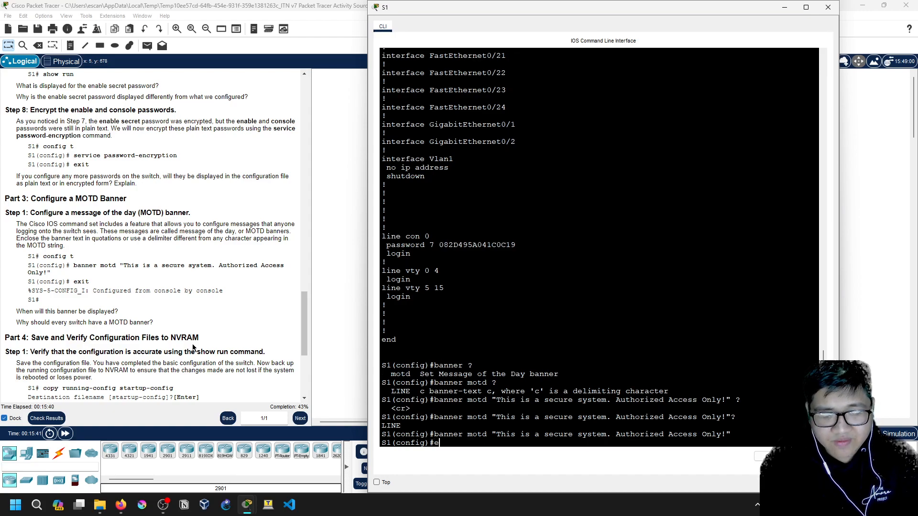
key(BackSpace)
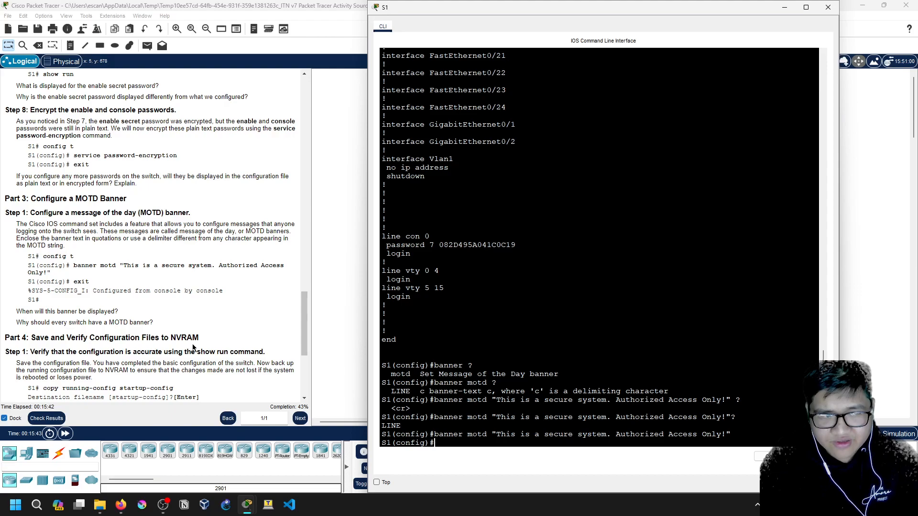
text(exit)
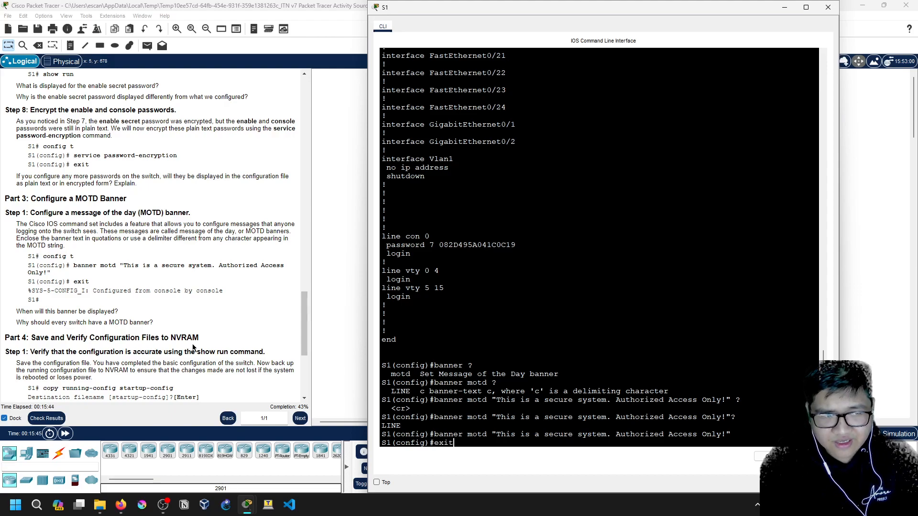
key(Return)
Log out of S1 to see the banner at login, then return to the topology and instructions
text(exit)
key(Return)
key(Return)
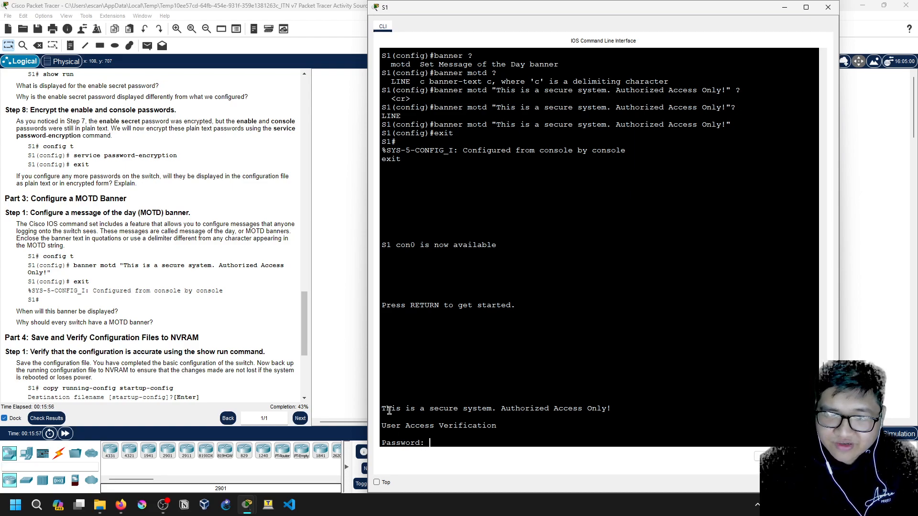
drag(382, 409, 612, 409)
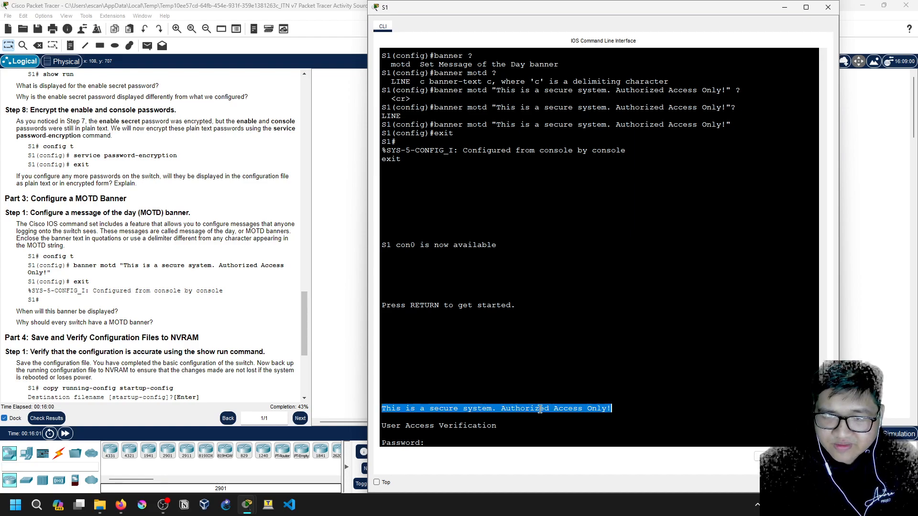
click(452, 441)
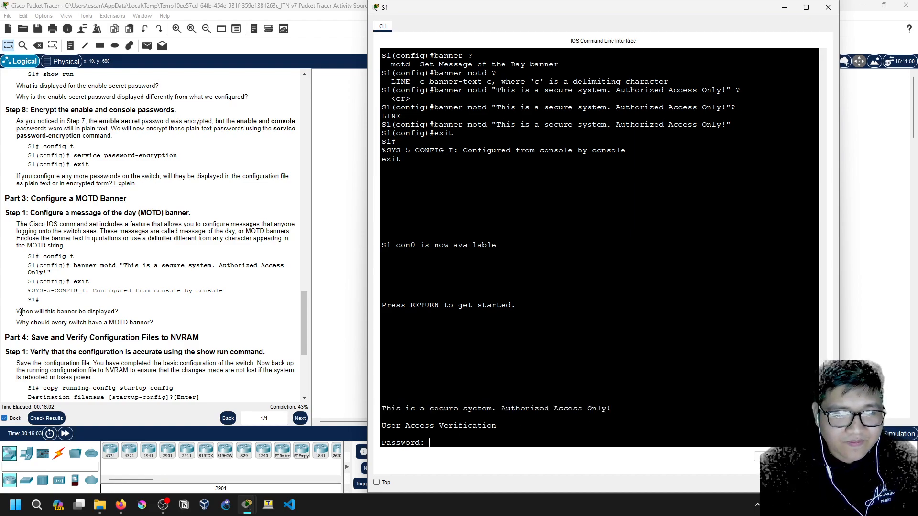
drag(18, 312, 119, 316)
Reopen S1's console from the topology canvas
click(120, 317)
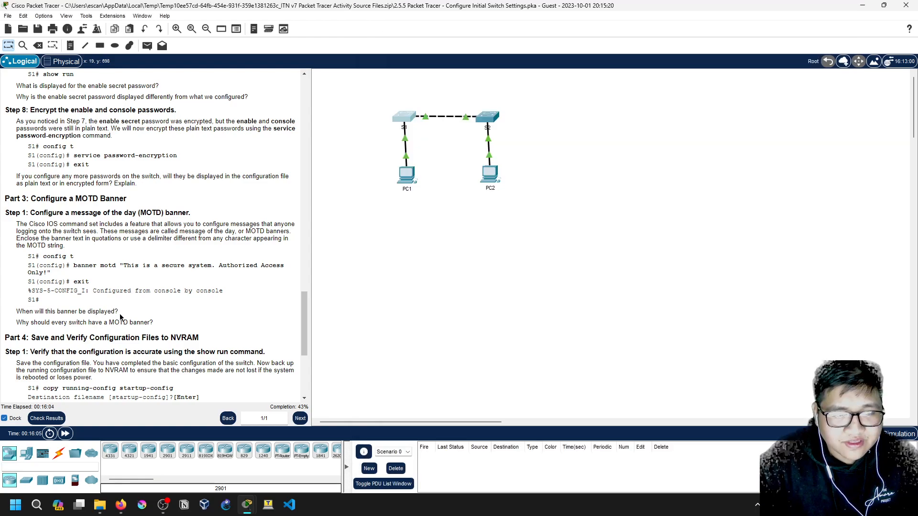
click(412, 120)
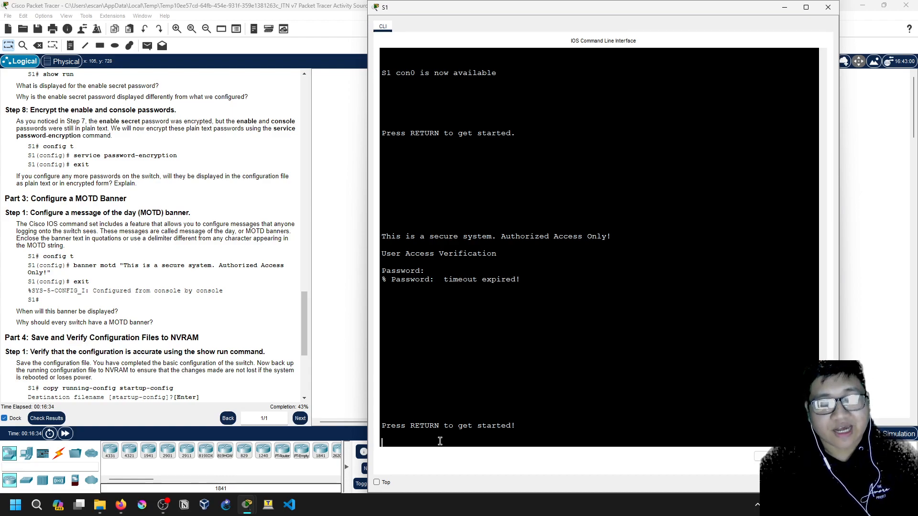
Start a fresh S1 console session showing the banner and a new password prompt
key(Return)
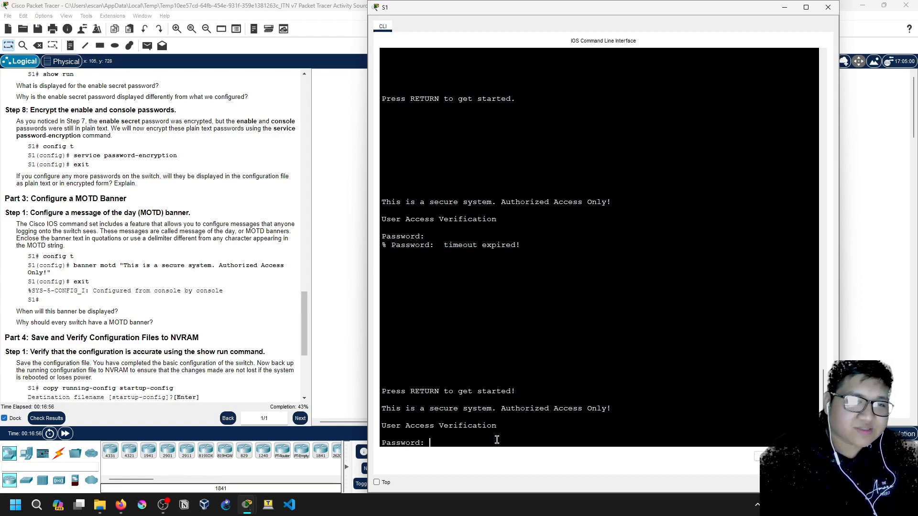
scroll(227, 338, down, 2)
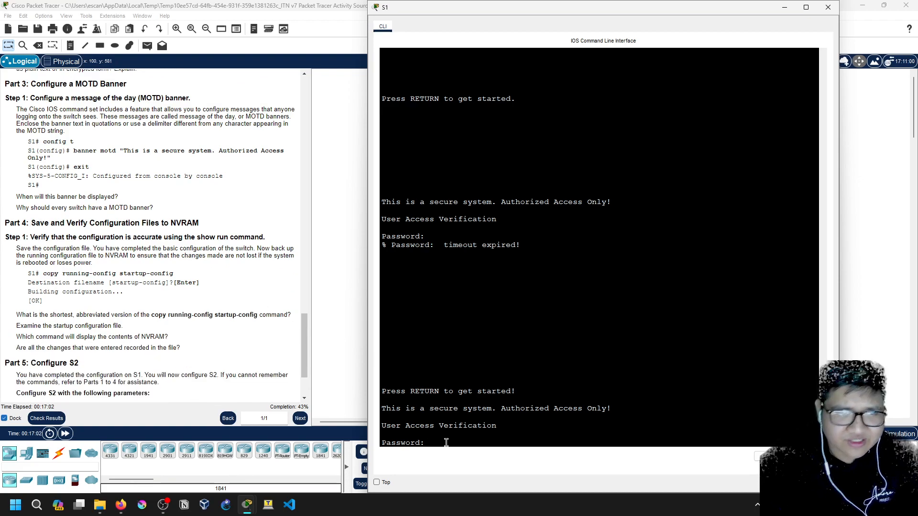
Log in to S1's console with the console password
key(Return)
key(Return)
key(Return)
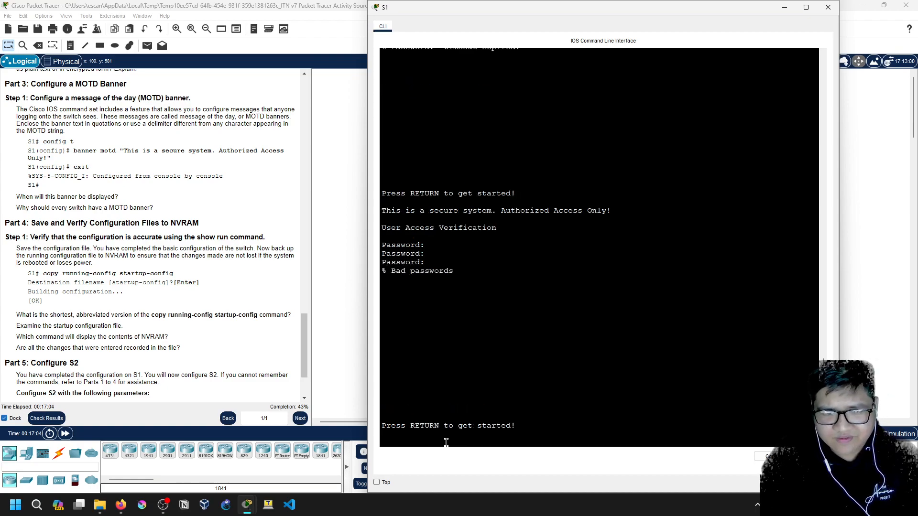
key(Return)
key(Return)
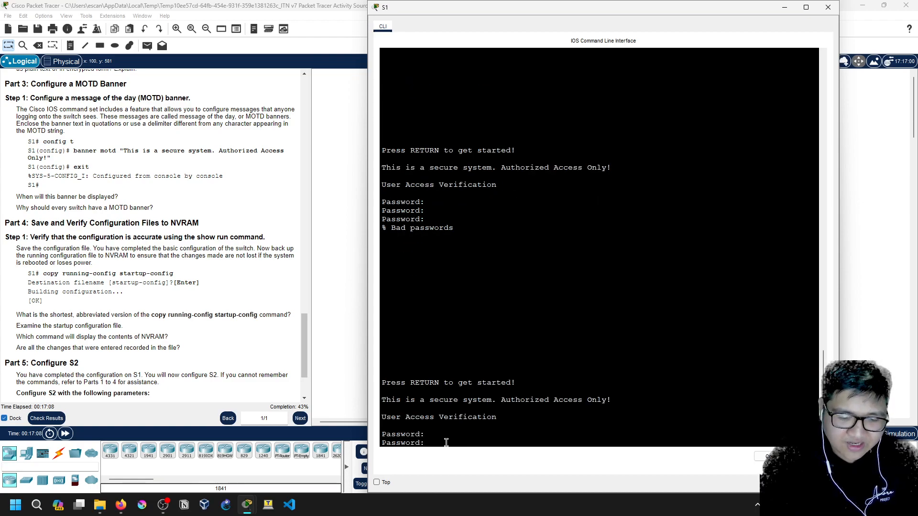
key(Return)
Enter privileged EXEC mode with en and the enable secret, reaching the S1# prompt
text(en)
key(Return)
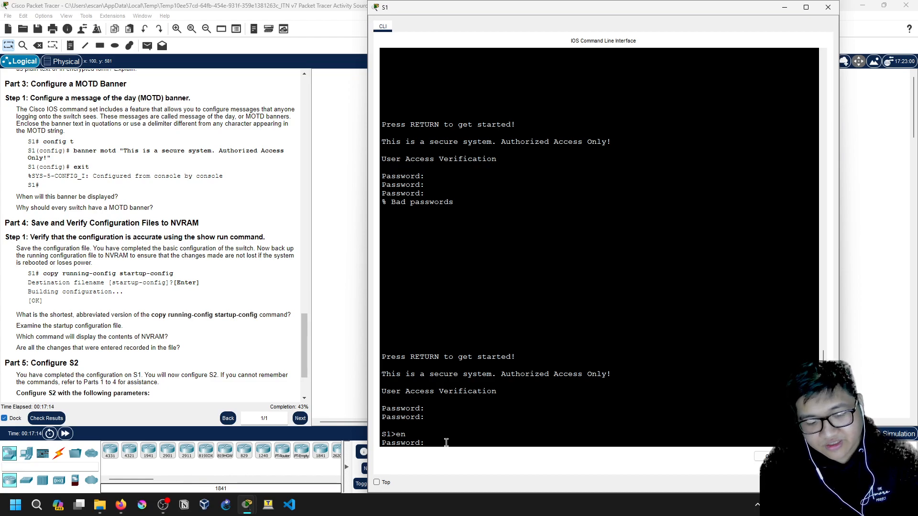
key(Return)
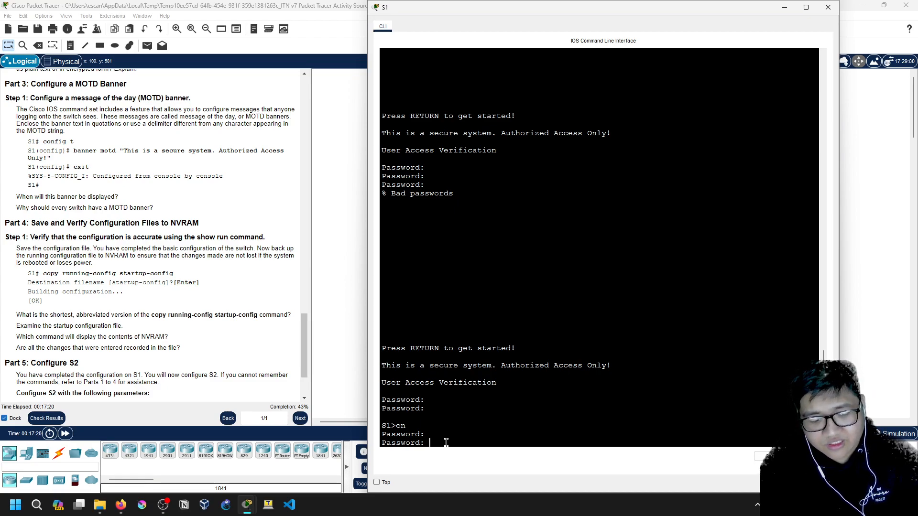
key(Return)
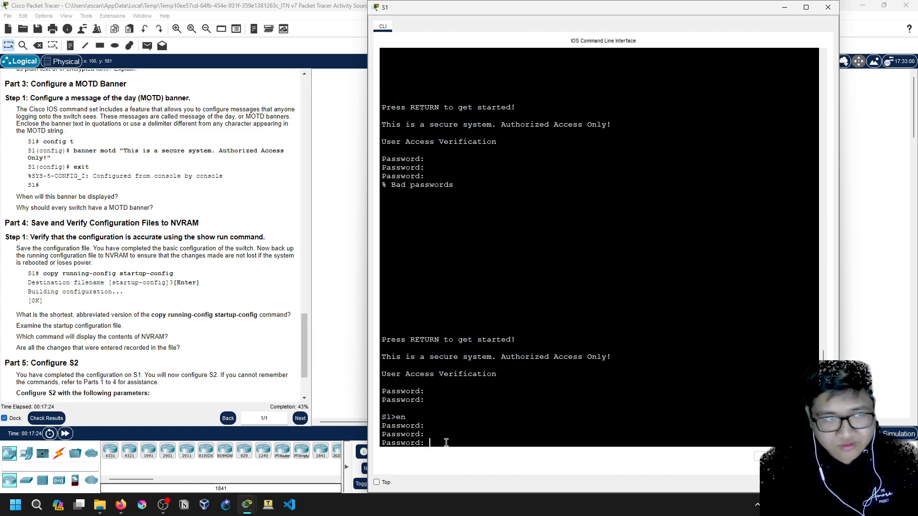
scroll(150, 288, up, 7)
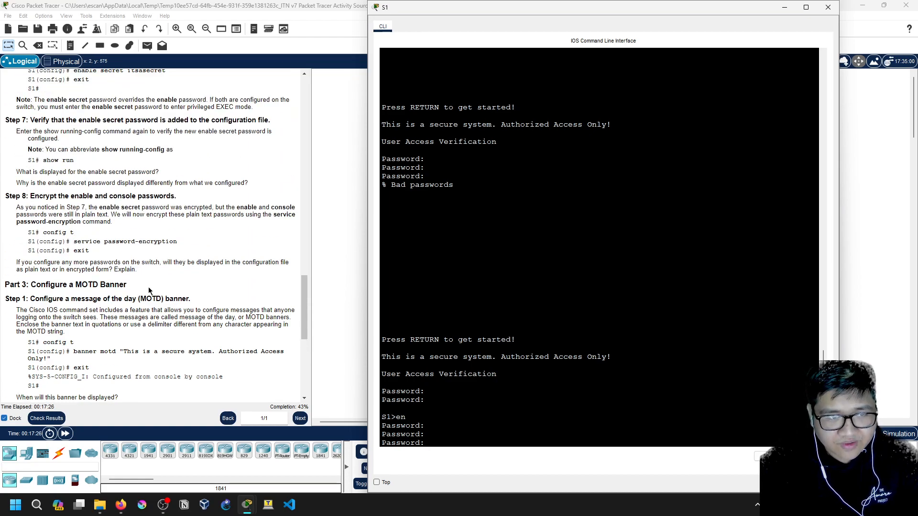
scroll(150, 288, up, 7)
scroll(149, 302, down, 2)
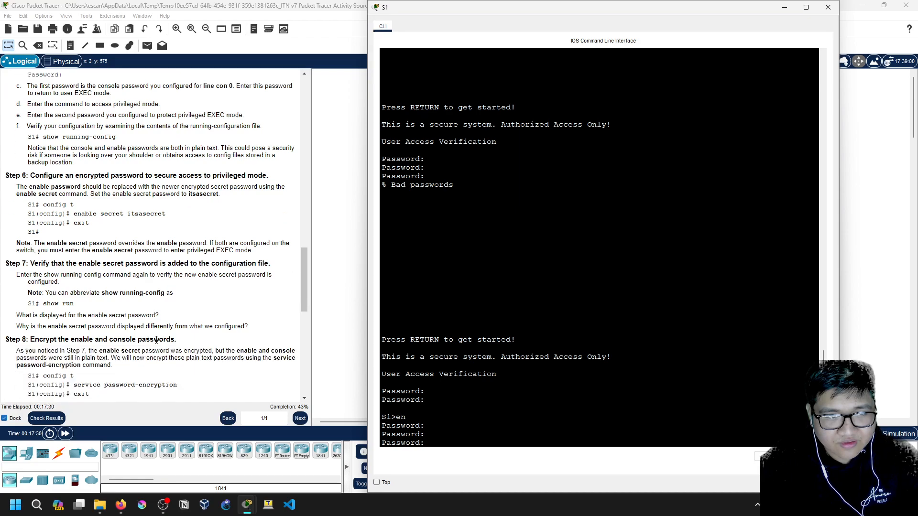
scroll(156, 339, down, 3)
scroll(156, 340, up, 3)
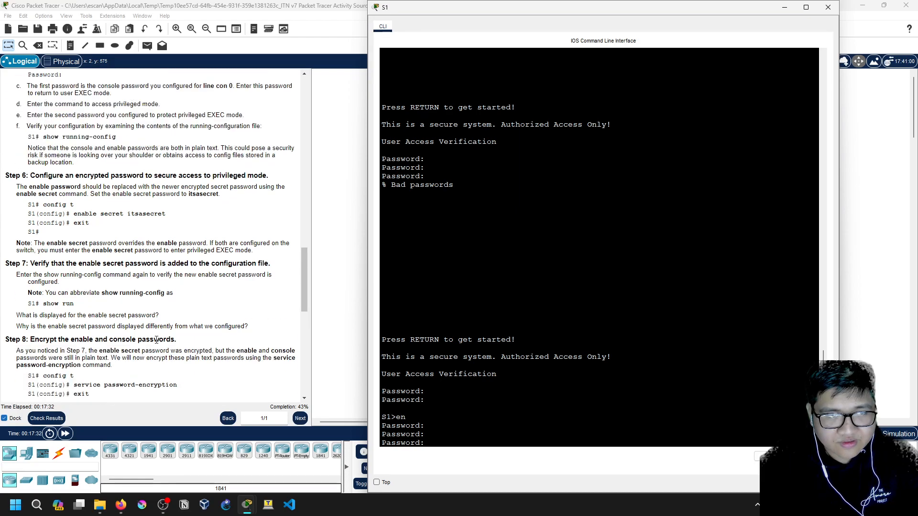
scroll(166, 358, down, 3)
scroll(166, 237, up, 2)
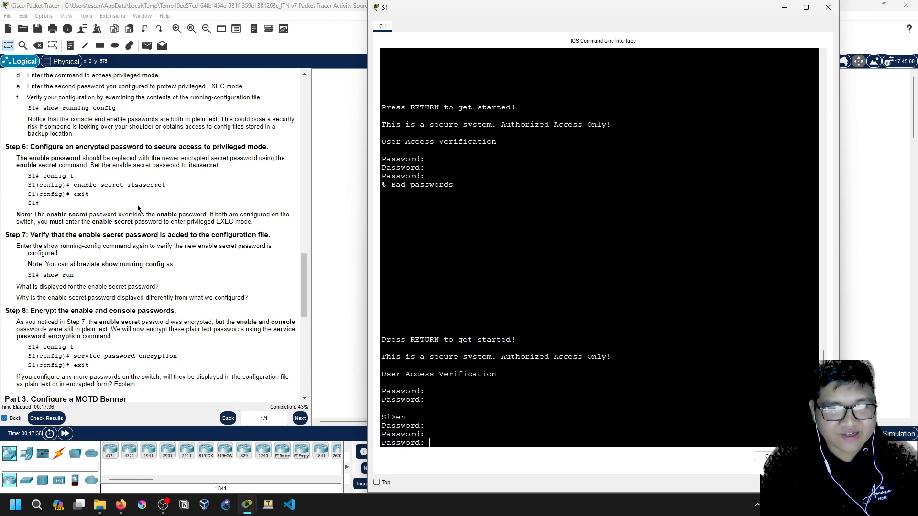
key(Return)
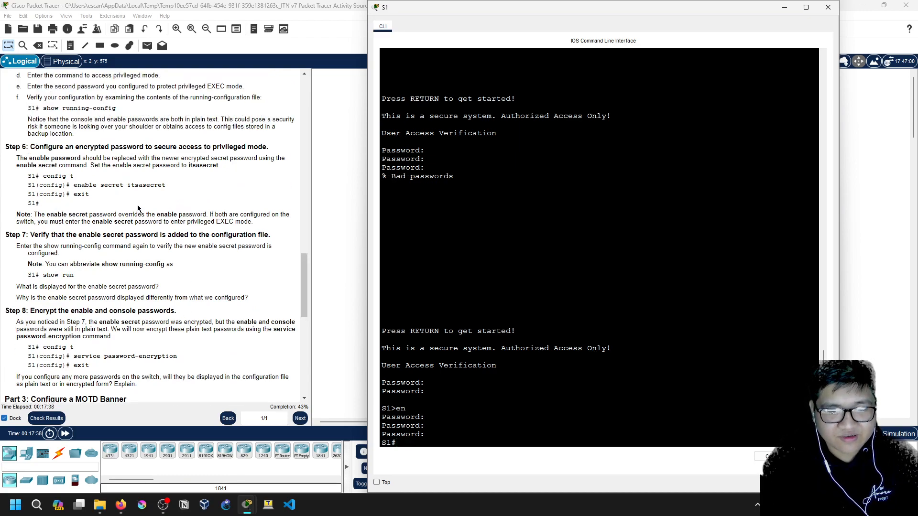
scroll(143, 196, up, 2)
scroll(148, 184, up, 4)
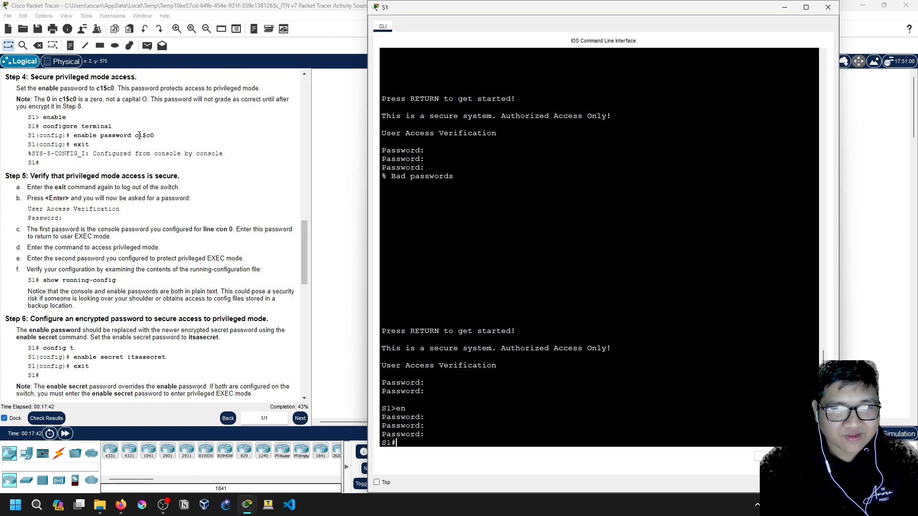
scroll(138, 136, down, 20)
scroll(171, 229, up, 1)
scroll(179, 246, down, 1)
scroll(179, 247, up, 9)
scroll(177, 239, up, 2)
scroll(179, 241, down, 14)
scroll(187, 254, up, 9)
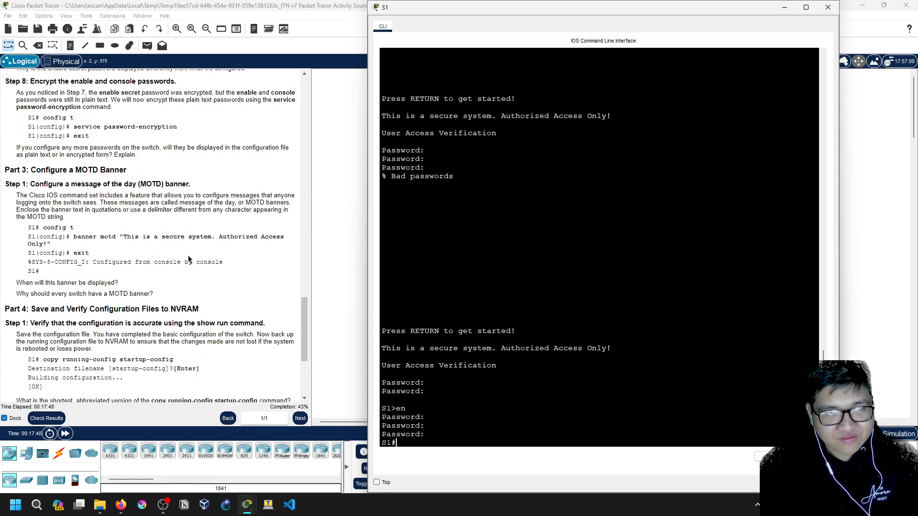
scroll(188, 259, down, 6)
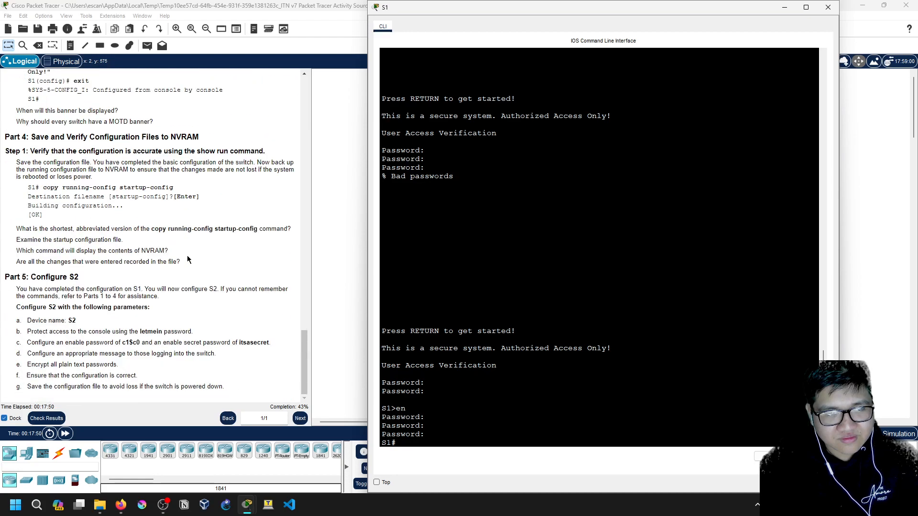
scroll(188, 260, up, 13)
scroll(181, 263, down, 8)
scroll(181, 264, down, 5)
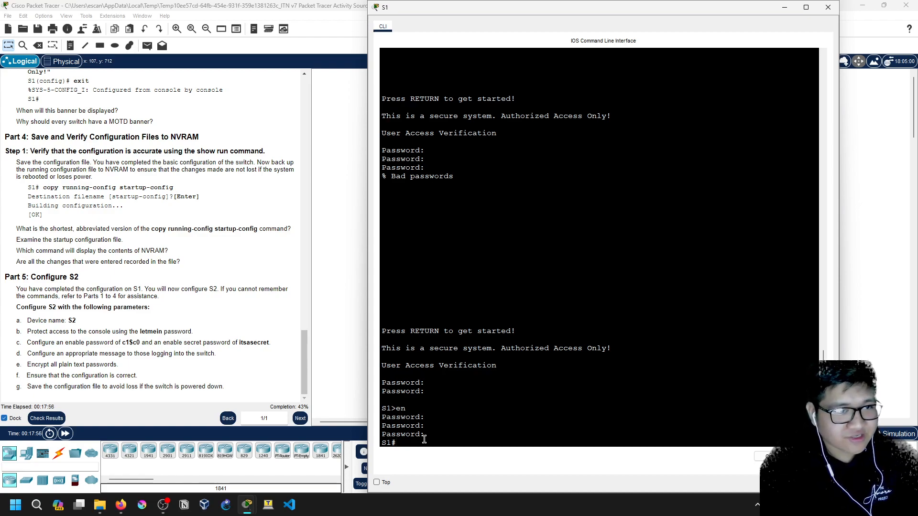
Save S1's running-config to startup-config in NVRAM, accepting the default filename
key(Return)
key(Return)
text(co)
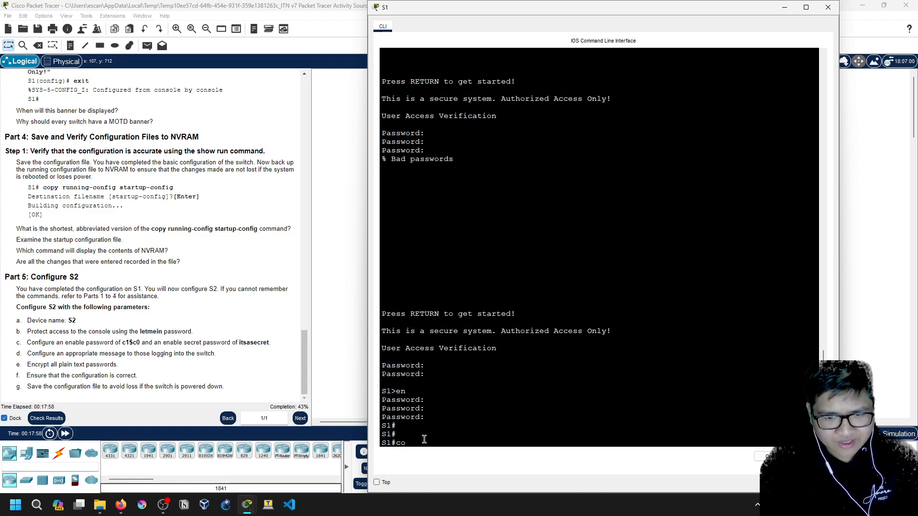
text(py runni)
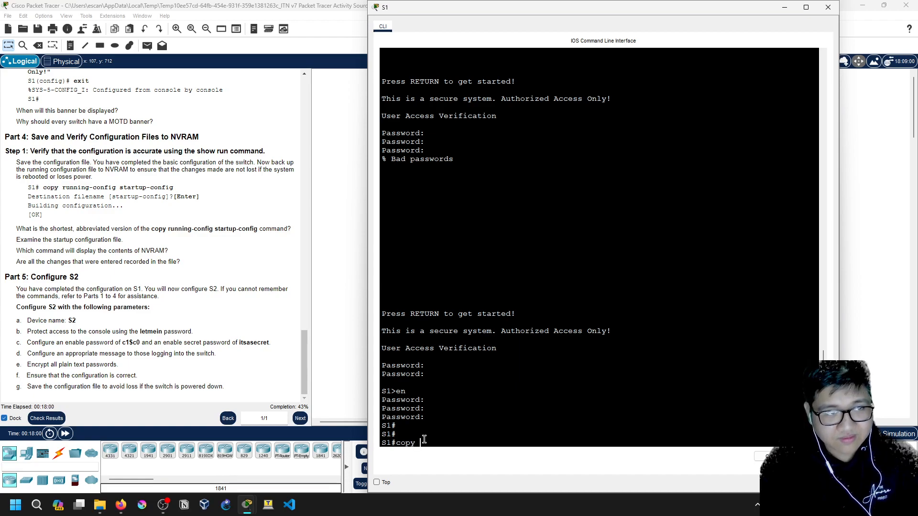
key(Tab)
text(st)
key(Tab)
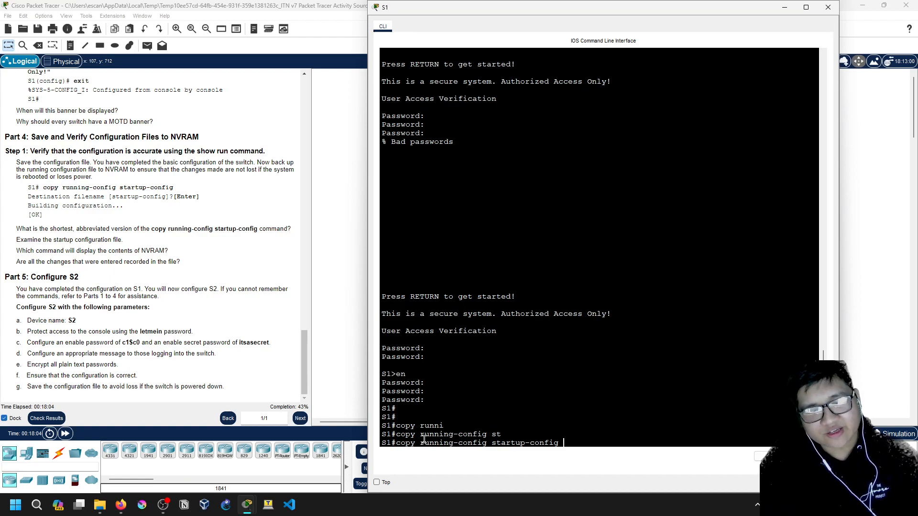
key(Return)
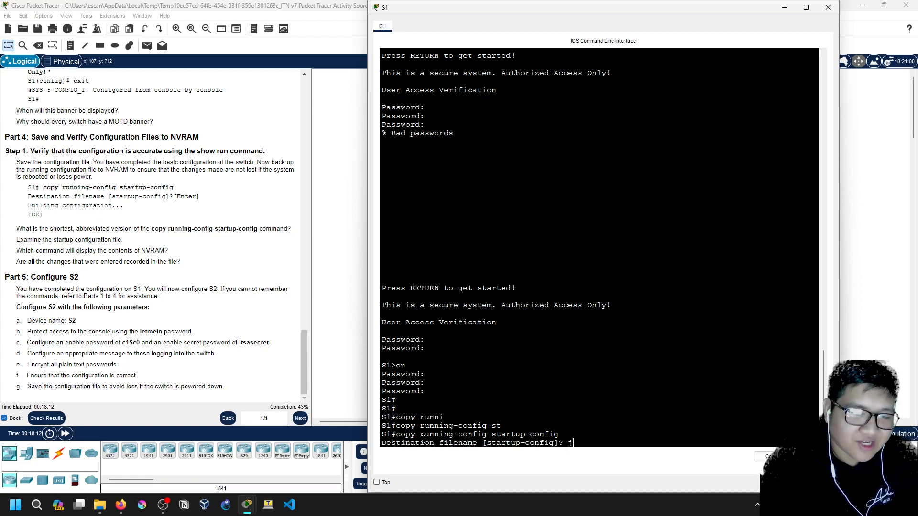
key(Return)
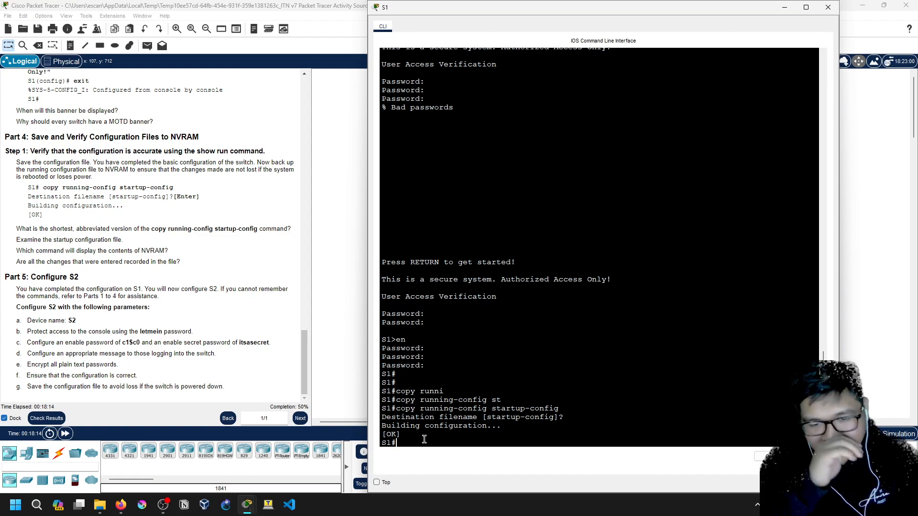
Display S1's saved configuration with show startup-config
key(Return)
text(sh st)
key(Tab)
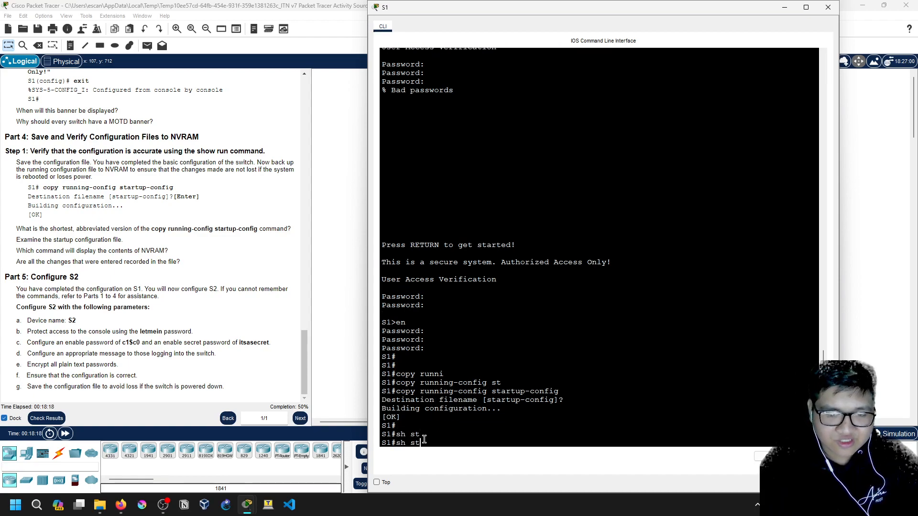
key(BackSpace)
key(BackSpace)
key(BackSpace)
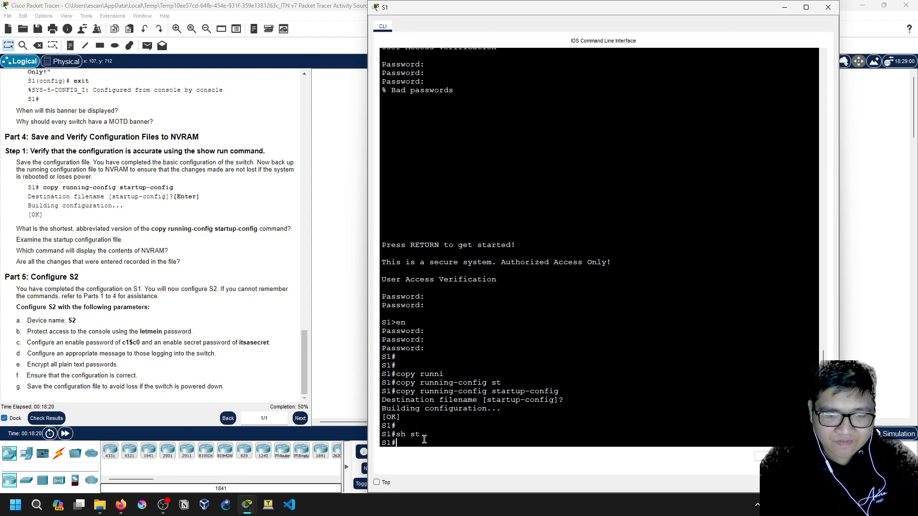
text(ow st)
key(Tab)
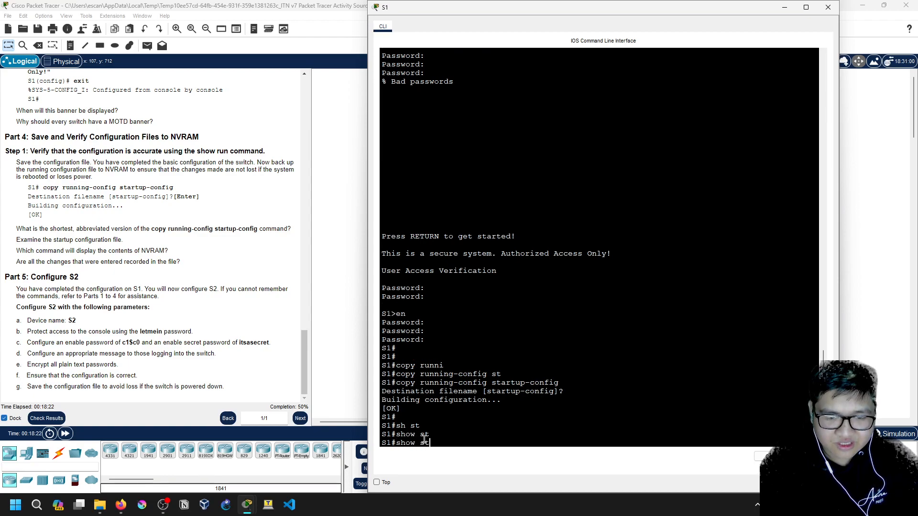
key(BackSpace)
key(BackSpace)
key(BackSpace)
key(BackSpace)
key(BackSpace)
key(BackSpace)
key(BackSpace)
text(sh)
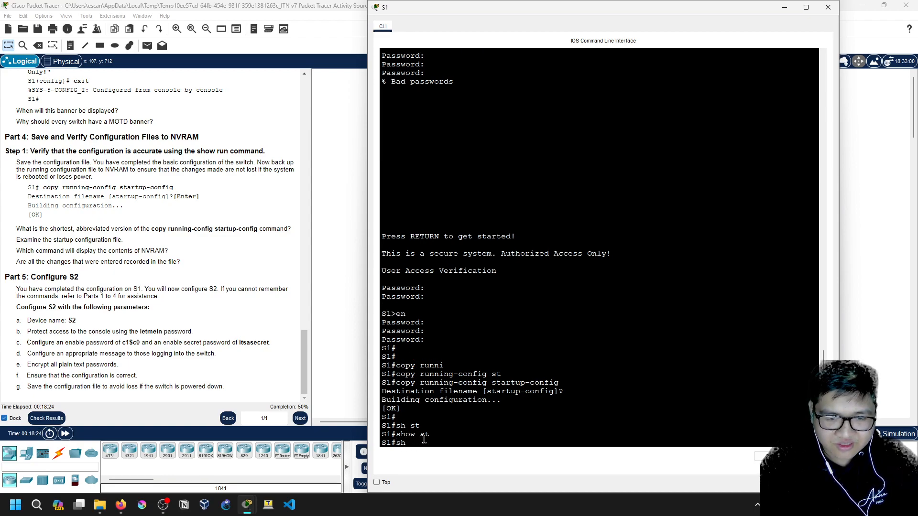
text(ow star)
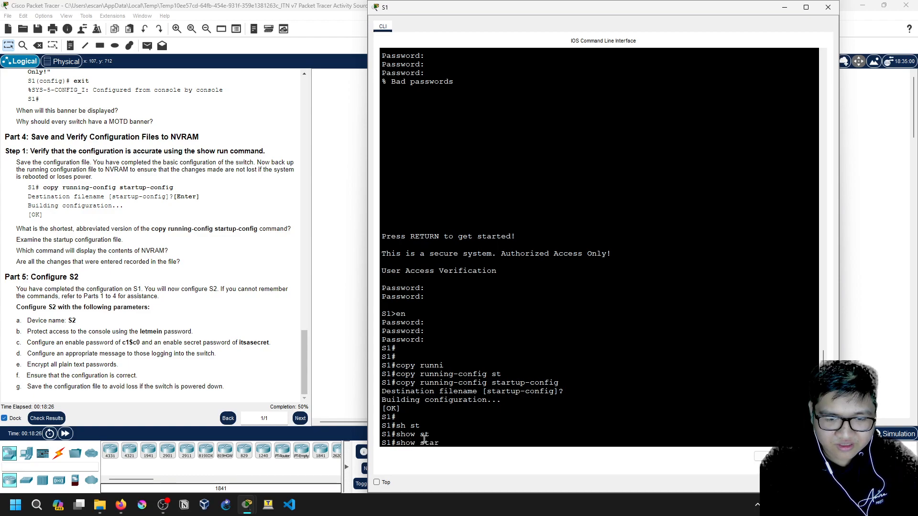
text(tup-config)
key(Return)
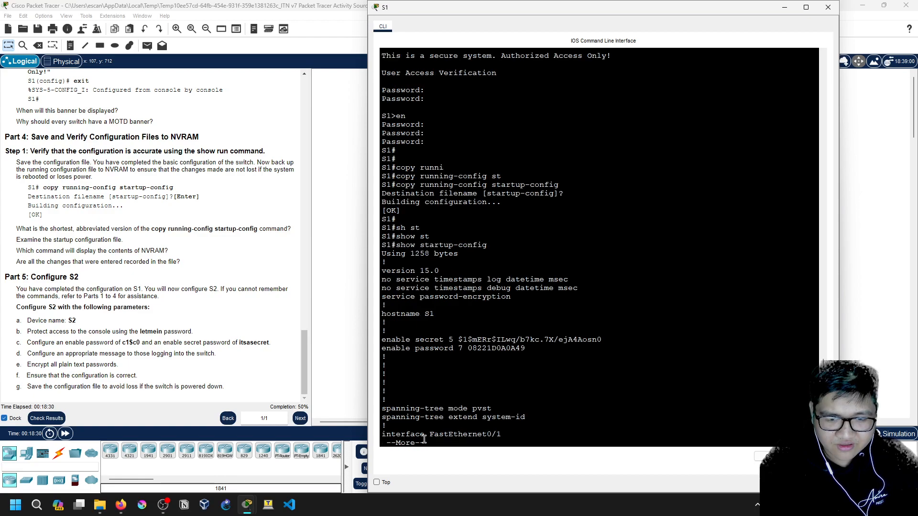
Review the 1258-byte startup configuration, checking the encrypted enable secret and passwords
scroll(482, 382, up, 5)
scroll(482, 382, down, 5)
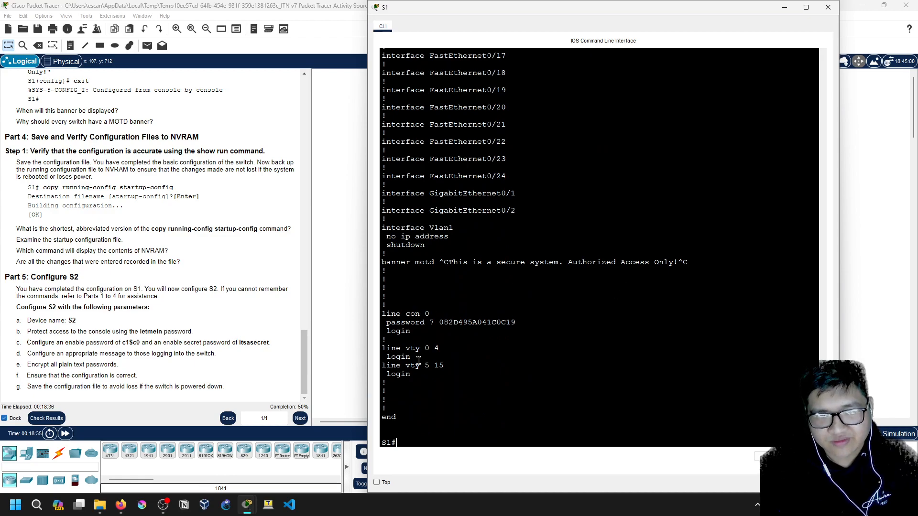
scroll(440, 333, down, 1)
scroll(448, 331, up, 15)
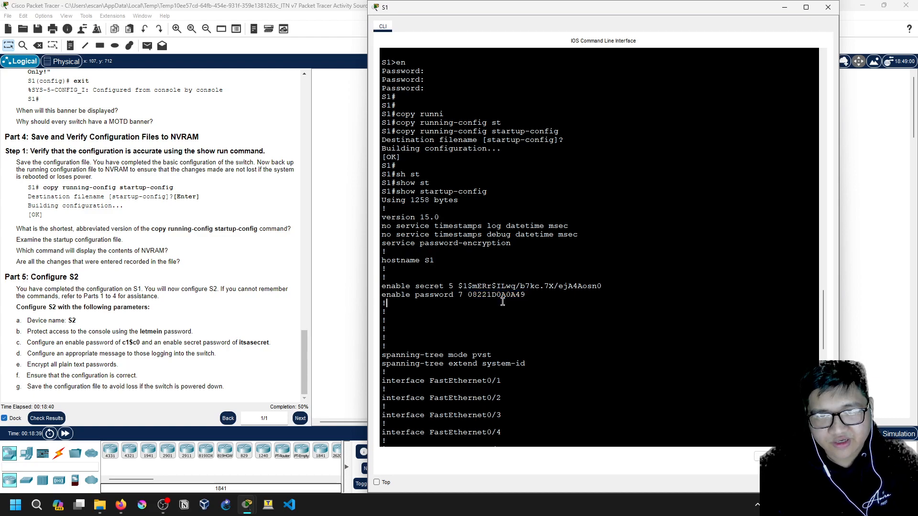
scroll(464, 291, up, 8)
scroll(461, 294, down, 10)
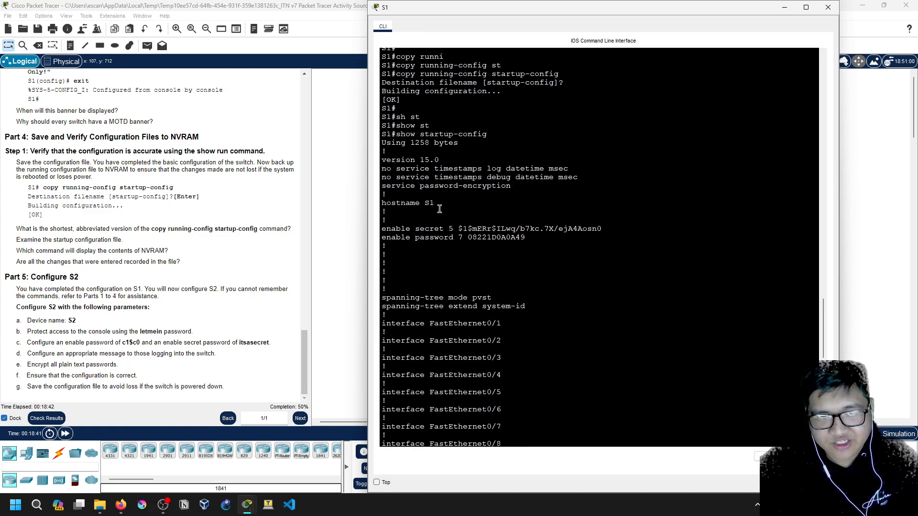
drag(425, 229, 385, 227)
click(483, 243)
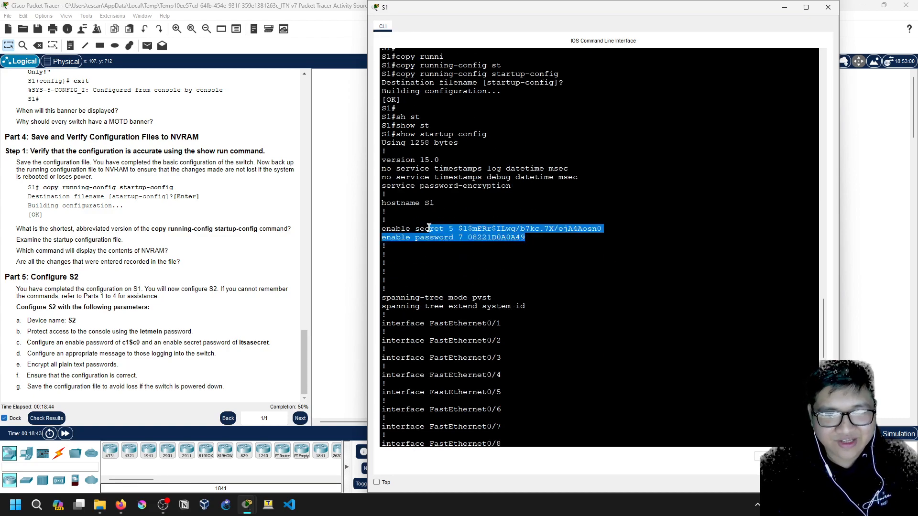
click(389, 229)
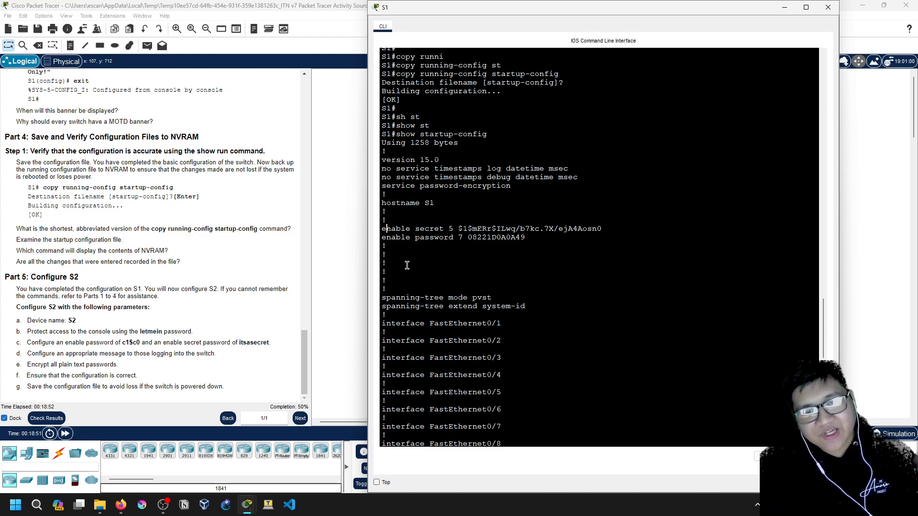
scroll(407, 266, down, 15)
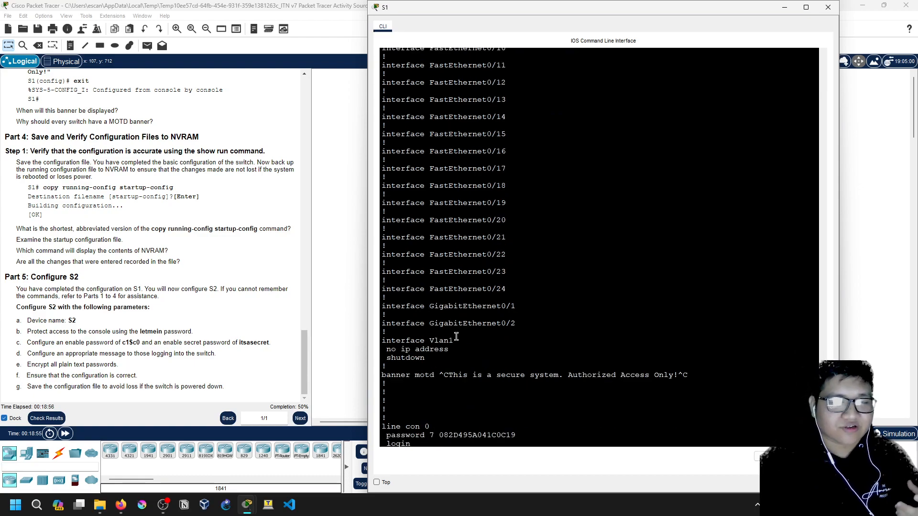
scroll(459, 363, down, 5)
mouse_move(411, 12)
mouse_down()
mouse_move(479, 183)
mouse_move(484, 160)
mouse_move(405, 61)
mouse_move(393, 17)
mouse_up()
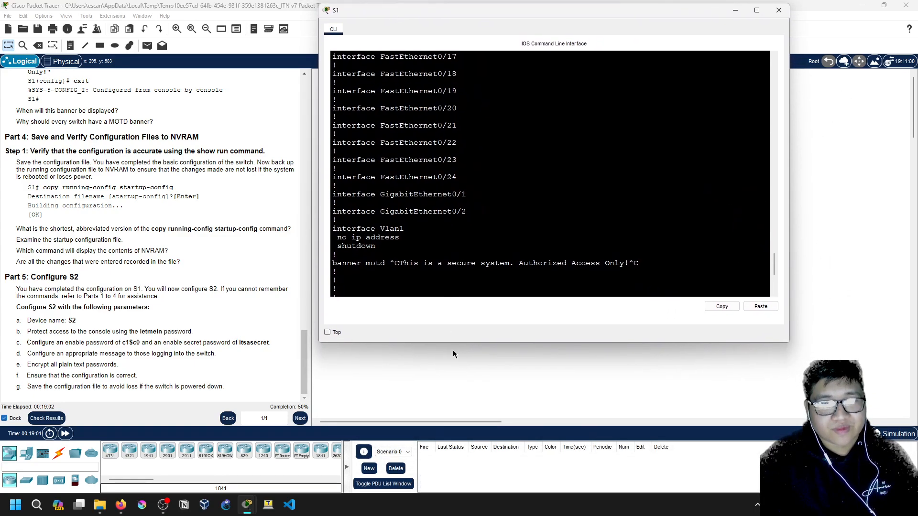
Save S1's configuration again with write and close its console
double_click(437, 342)
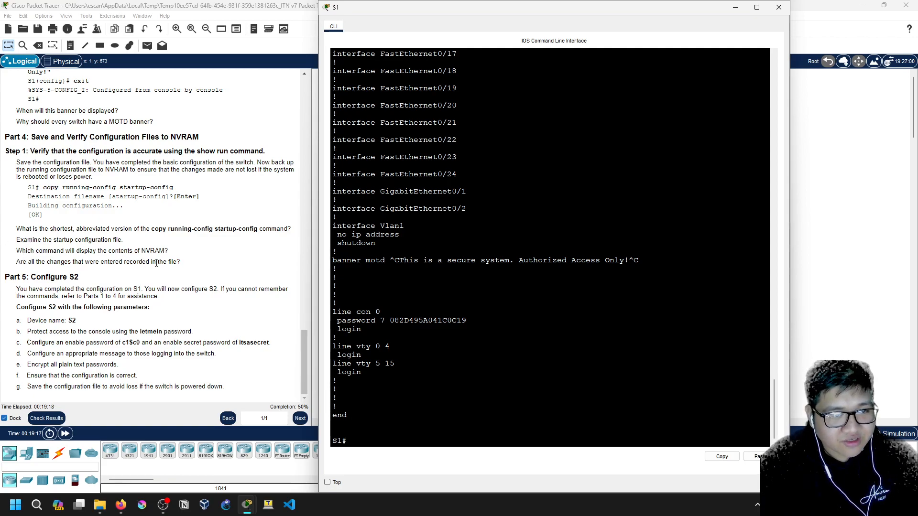
text(write)
key(Return)
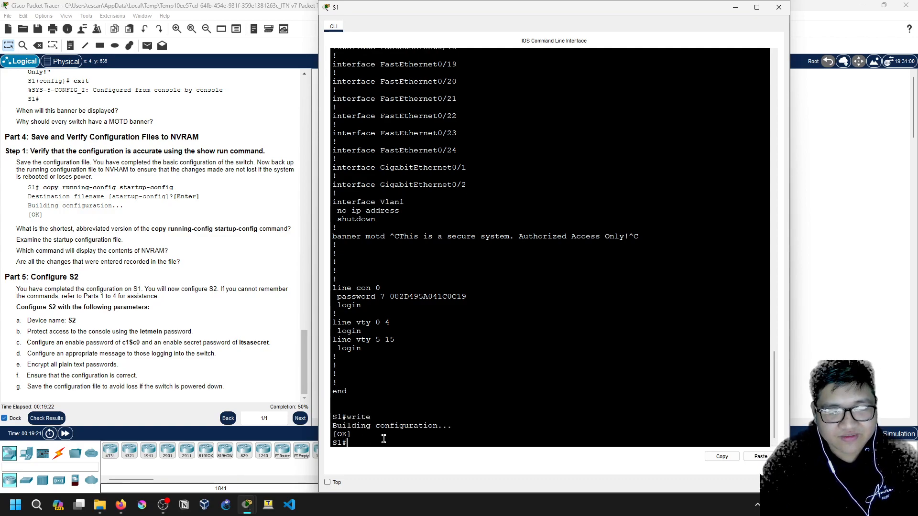
double_click(692, 12)
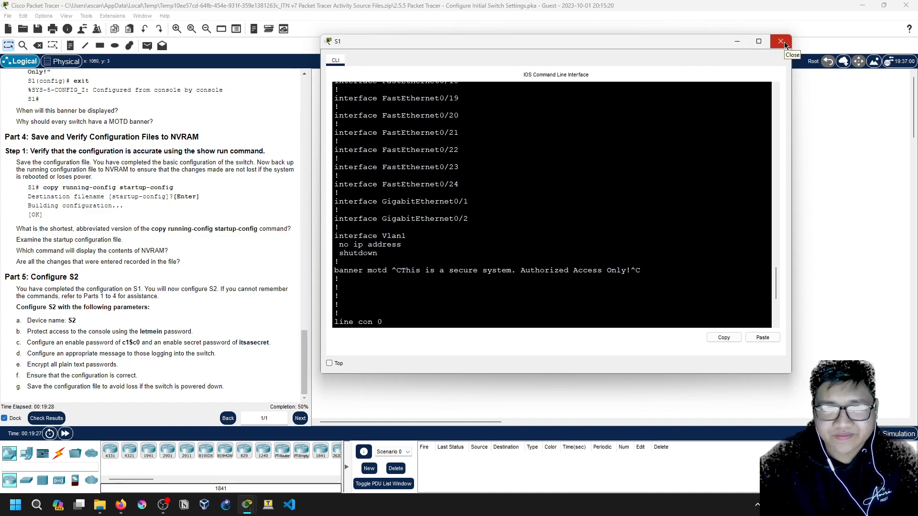
click(781, 41)
Open S2's console, size it to full height, and bring up its Switch> prompt
click(499, 135)
drag(656, 155, 896, 154)
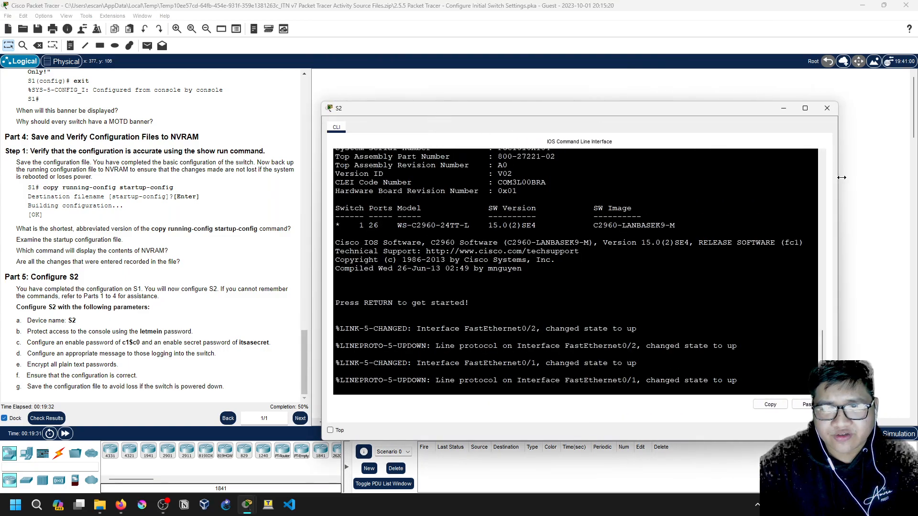
drag(712, 107, 678, 2)
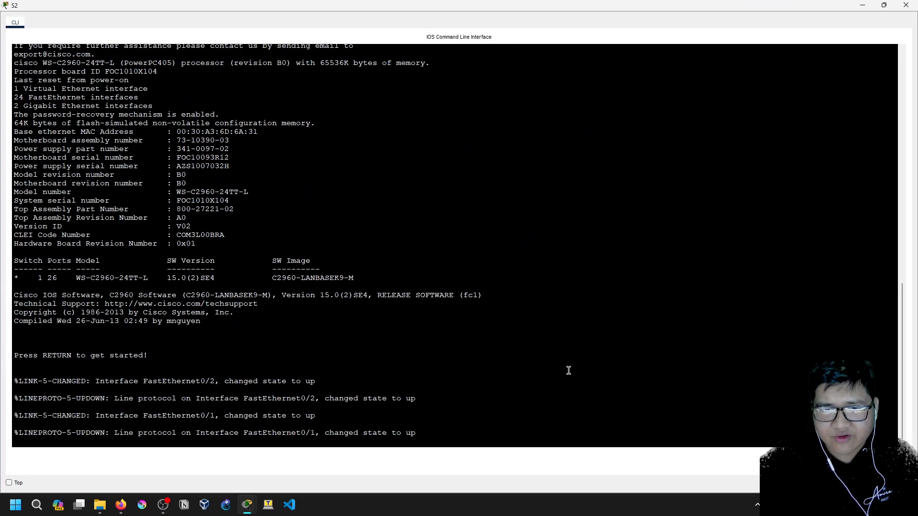
click(882, 5)
drag(561, 86, 561, 14)
drag(517, 440, 517, 502)
key(Return)
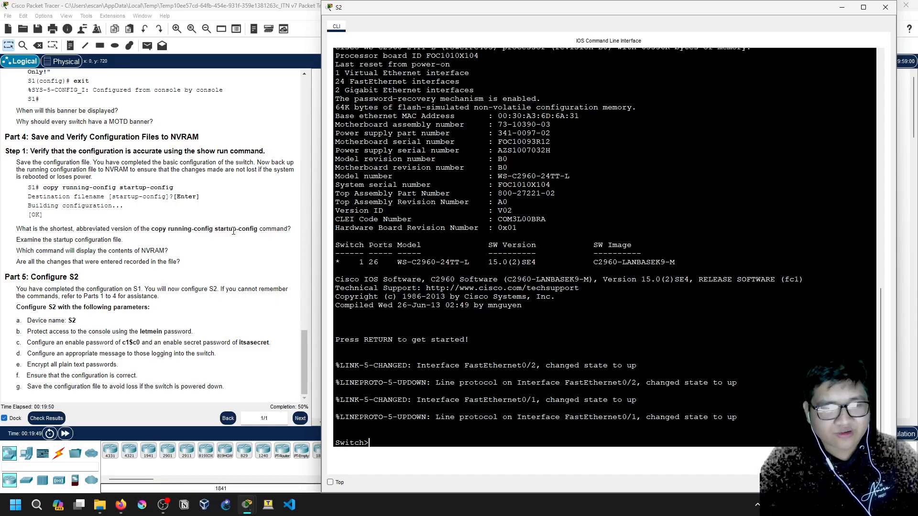
Enter global configuration, name the switch S2 and set the console line password
text(en)
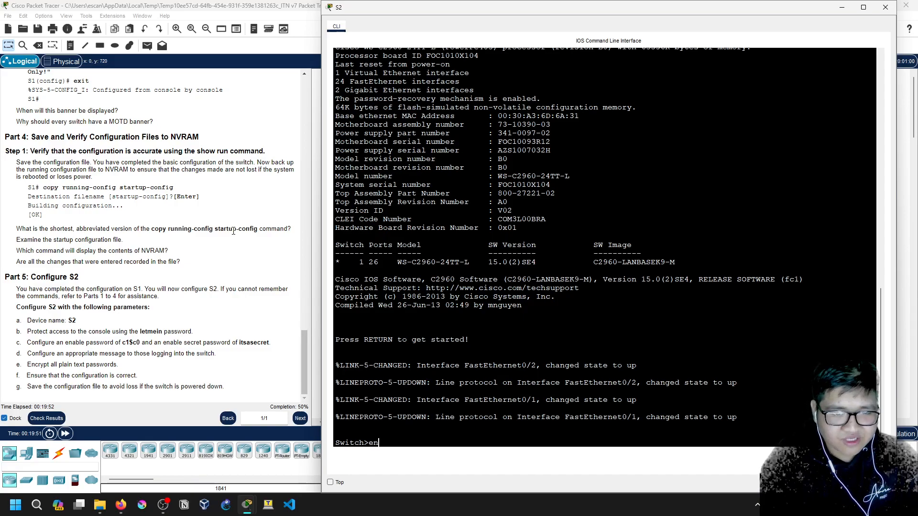
key(Return)
text(h#conf t)
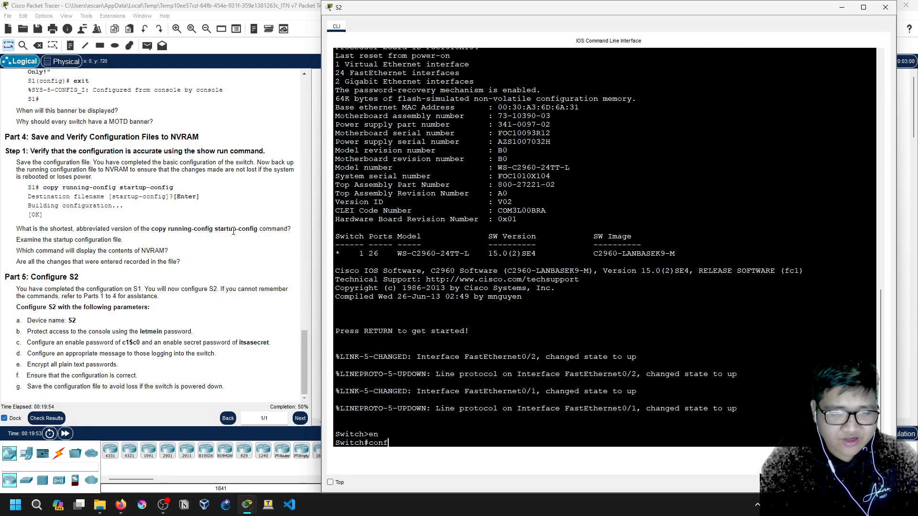
key(Return)
text(host S2)
key(Return)
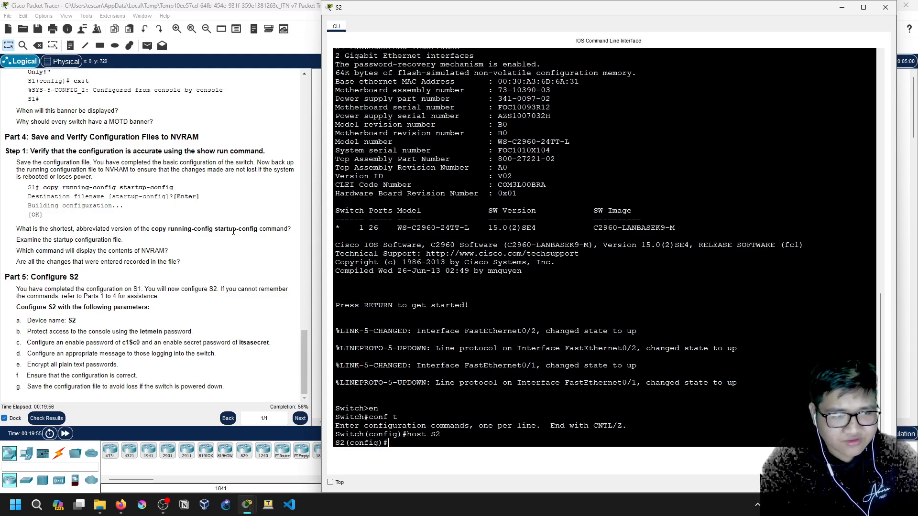
text(line con 0)
key(Return)
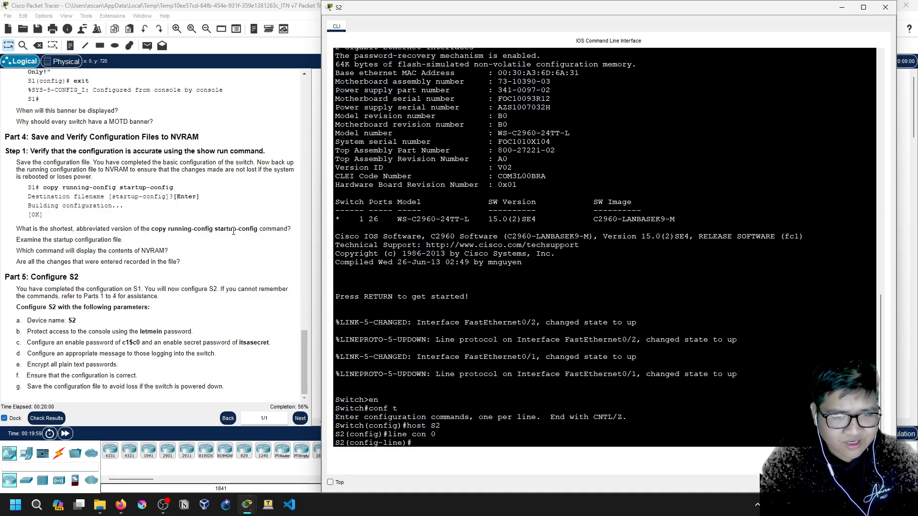
text(password)
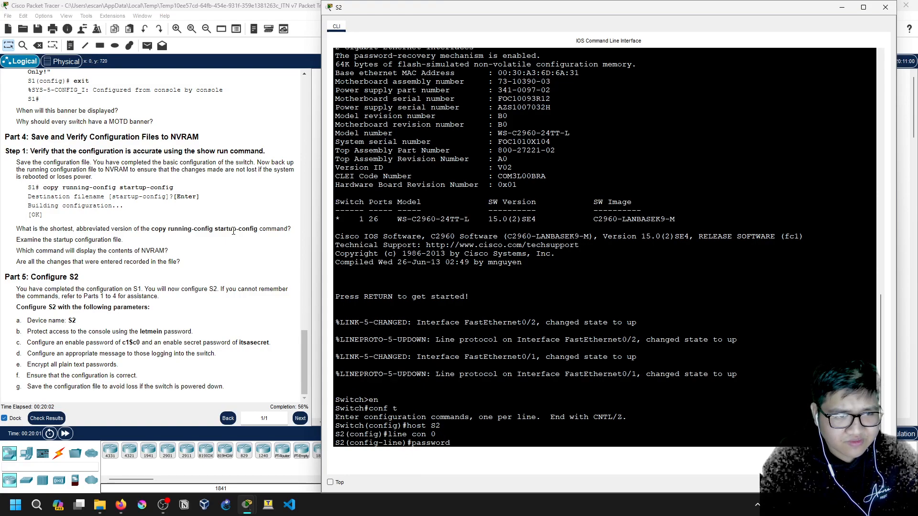
text( letmein)
key(Return)
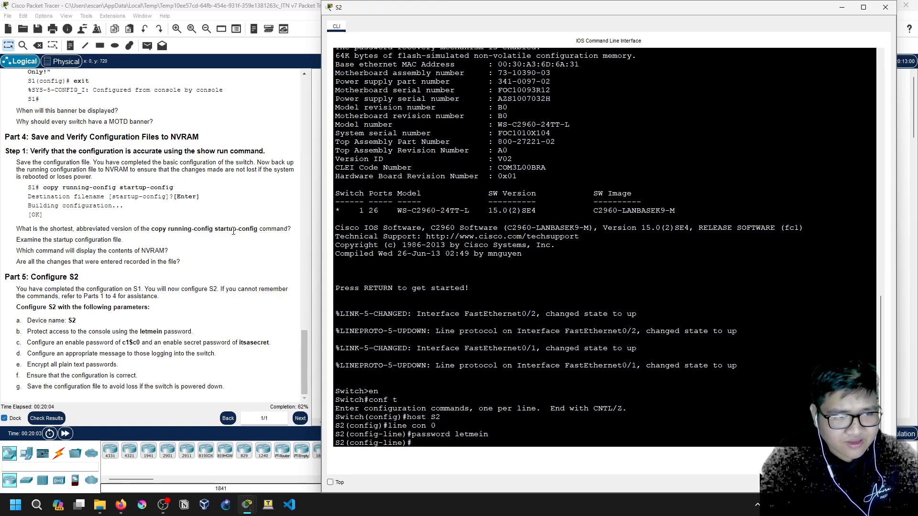
text(e)#)
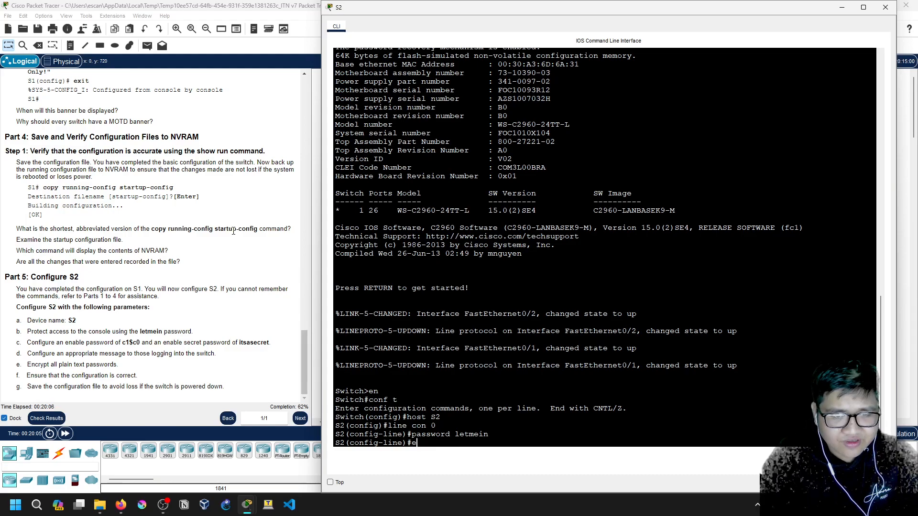
text(exit)
key(Return)
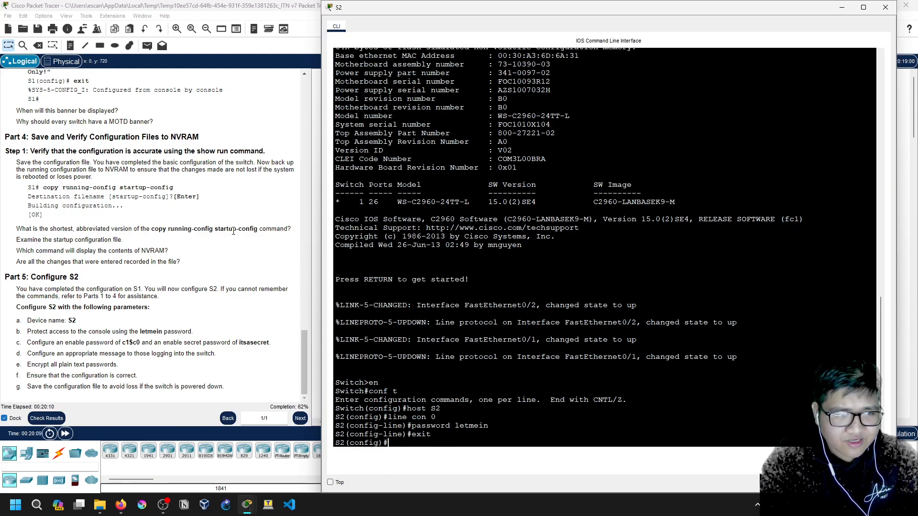
Set S2's enable password and enable secret to the required values
text(enable)
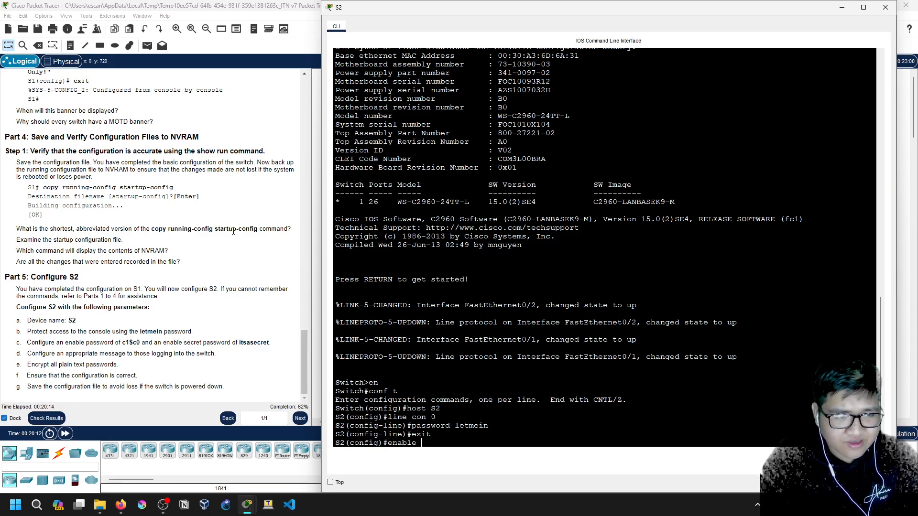
text( password)
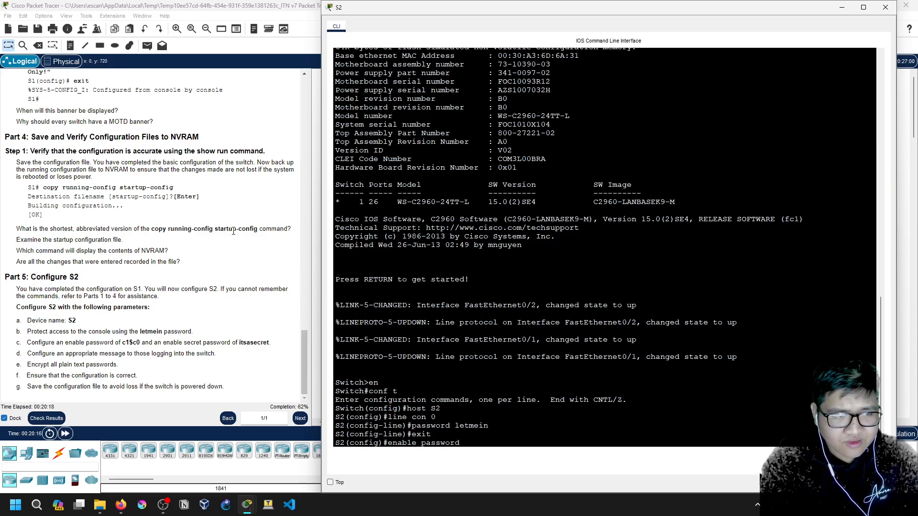
text( c1)
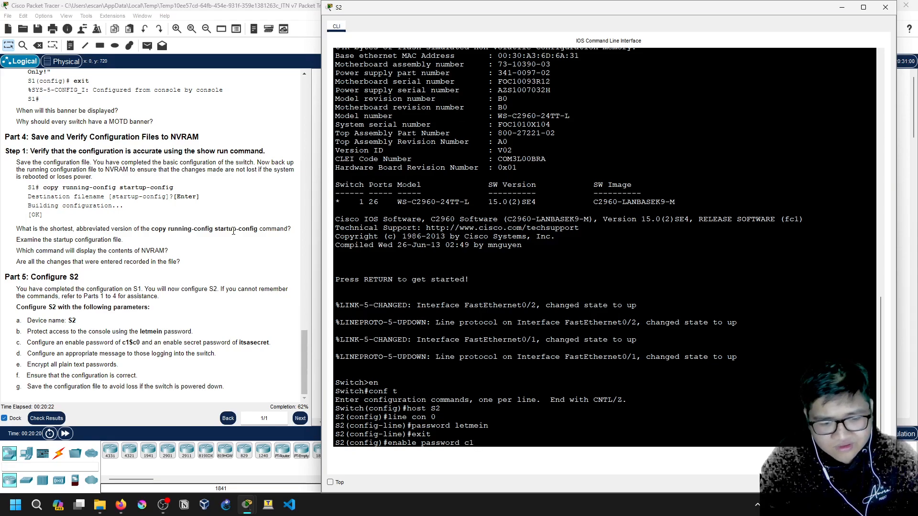
text($)
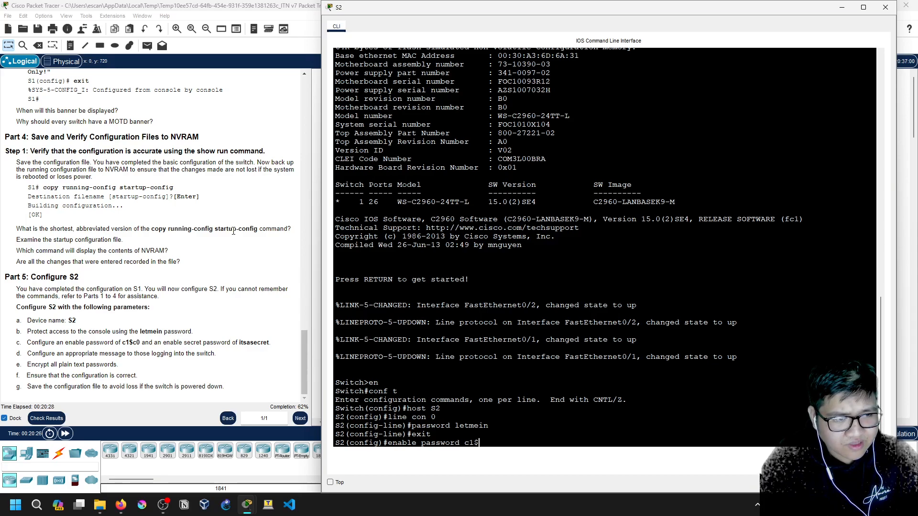
text(c0)
key(Return)
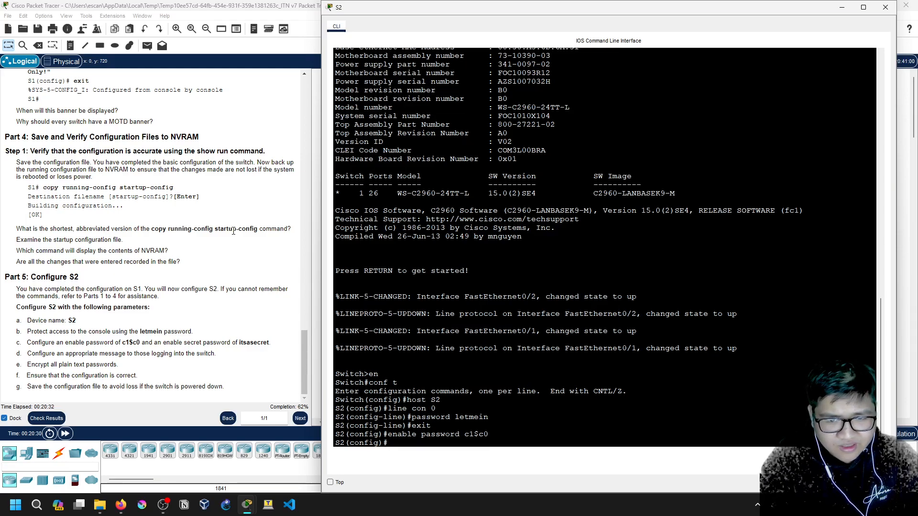
text(enable secret itsasecrot)
key(BackSpace)
key(BackSpace)
text(et)
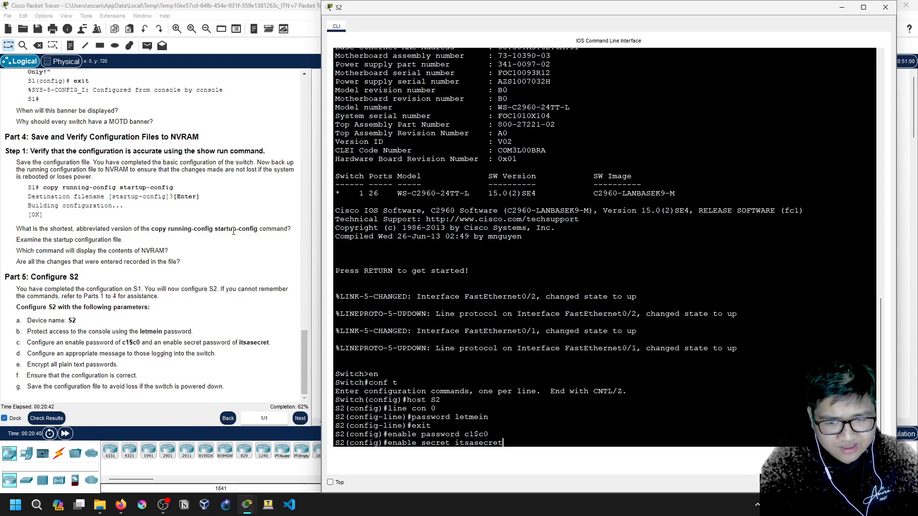
key(Return)
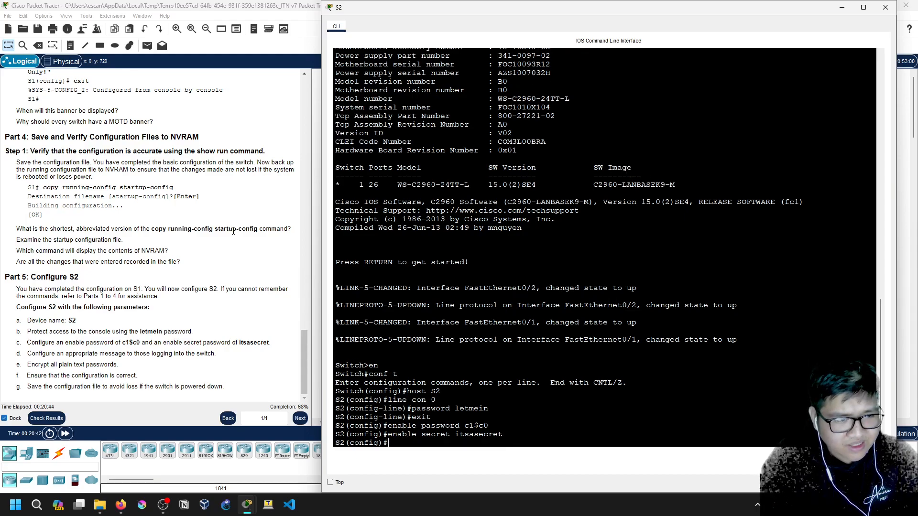
Add the MOTD banner "Authorized Access Only!!!"
text(banner)
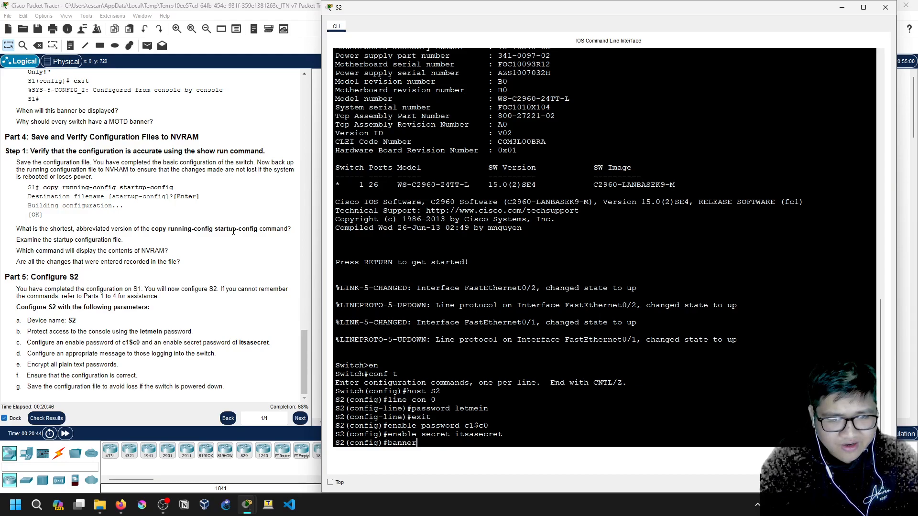
text( motd "Authorized Access Only)
key(BackSpace)
key(BackSpace)
key(BackSpace)
text(ly!!!)
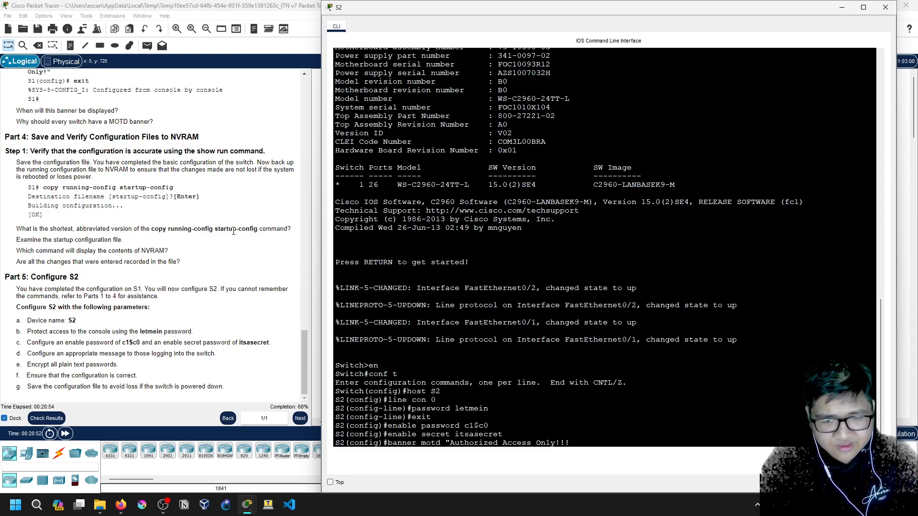
text(")
key(Return)
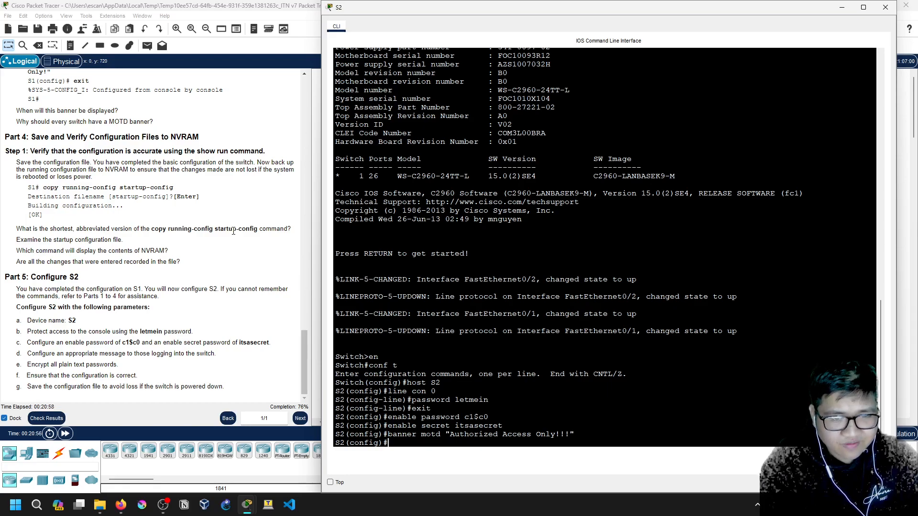
Turn on service password-encryption to encrypt the plain-text passwords
text(ser)
key(Tab)
text(pas)
key(Tab)
key(Return)
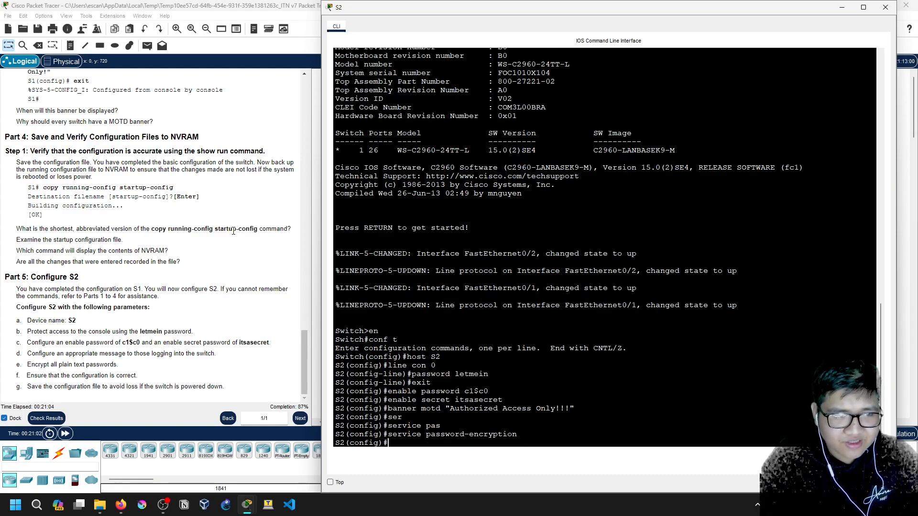
Run do sh run and page through S2's full running configuration
text(do sh run)
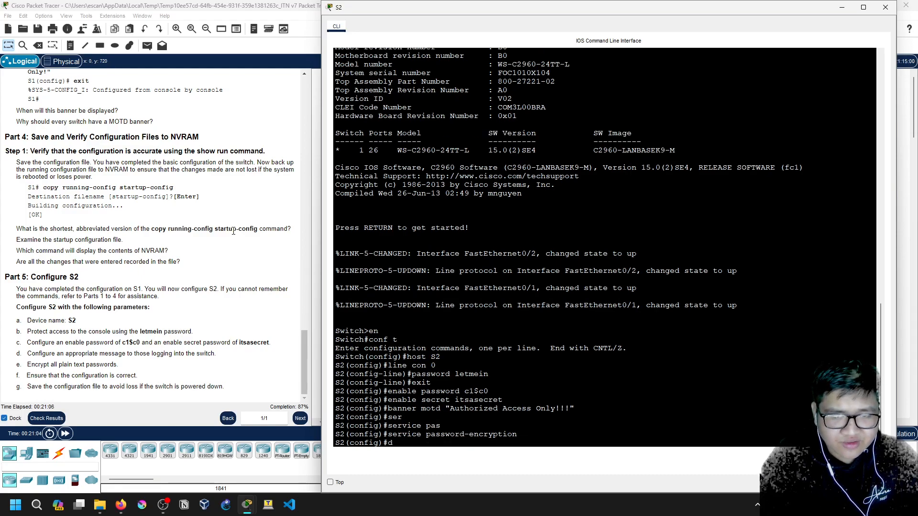
key(Return)
key(space)
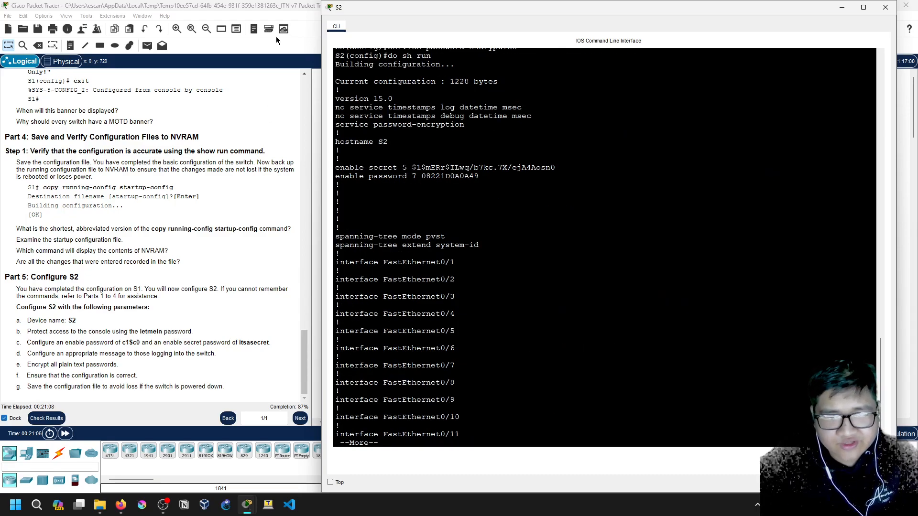
scroll(470, 302, up, 6)
key(space)
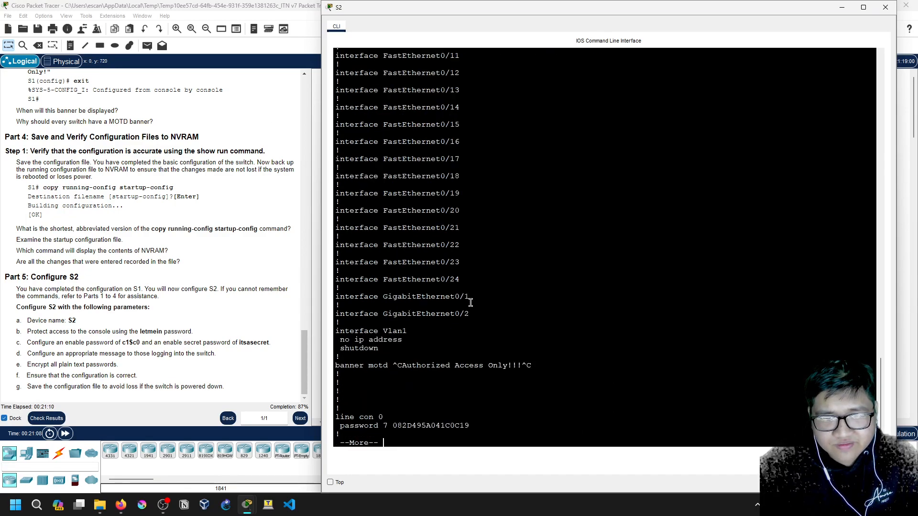
key(space)
Highlight the encrypted console password line to review it
mouse_move(359, 331)
mouse_down()
mouse_move(471, 331)
mouse_move(341, 327)
mouse_move(462, 331)
mouse_move(350, 331)
mouse_up()
click(387, 332)
click(473, 331)
click(350, 332)
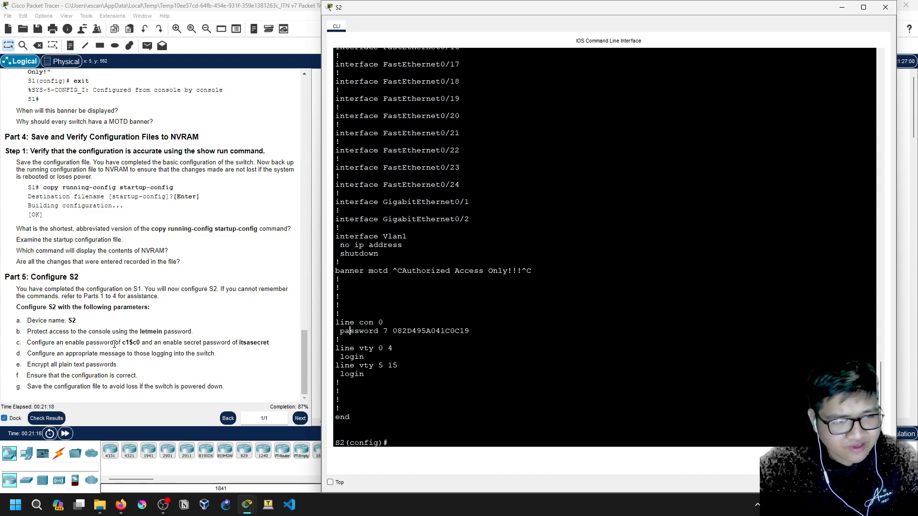
scroll(371, 328, up, 1)
scroll(387, 339, down, 2)
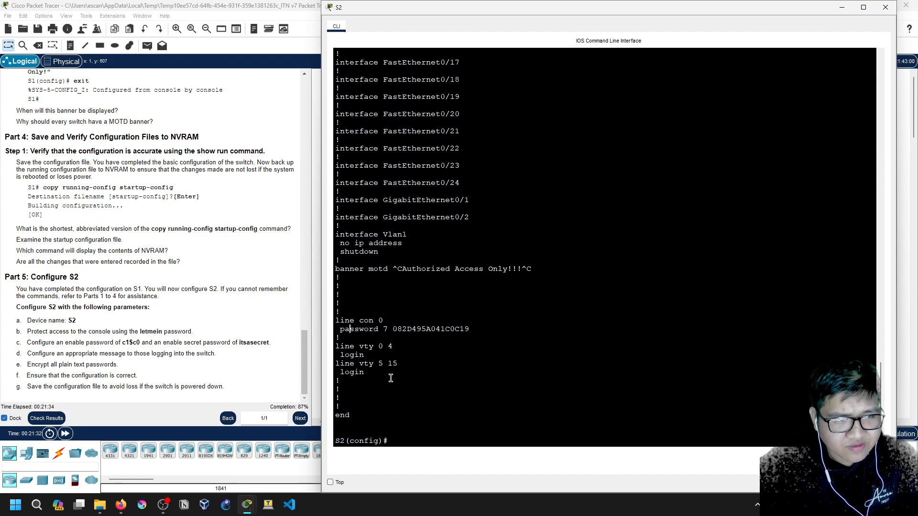
scroll(390, 377, up, 3)
scroll(386, 379, up, 20)
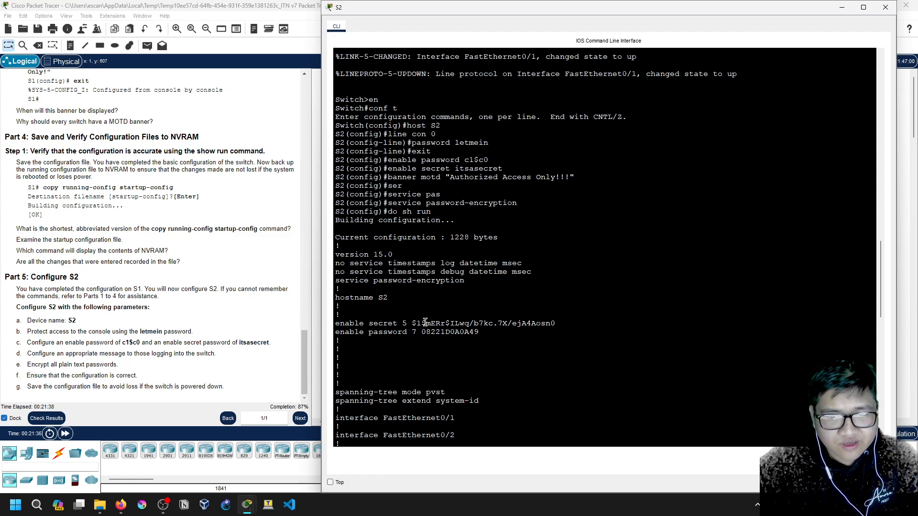
Highlight the type-5 enable secret and type-7 enable password lines to review them
drag(435, 323, 409, 323)
click(546, 323)
click(408, 324)
mouse_move(480, 332)
mouse_down()
mouse_move(337, 339)
mouse_move(335, 331)
mouse_move(476, 331)
mouse_move(335, 323)
mouse_move(486, 332)
mouse_up()
click(483, 333)
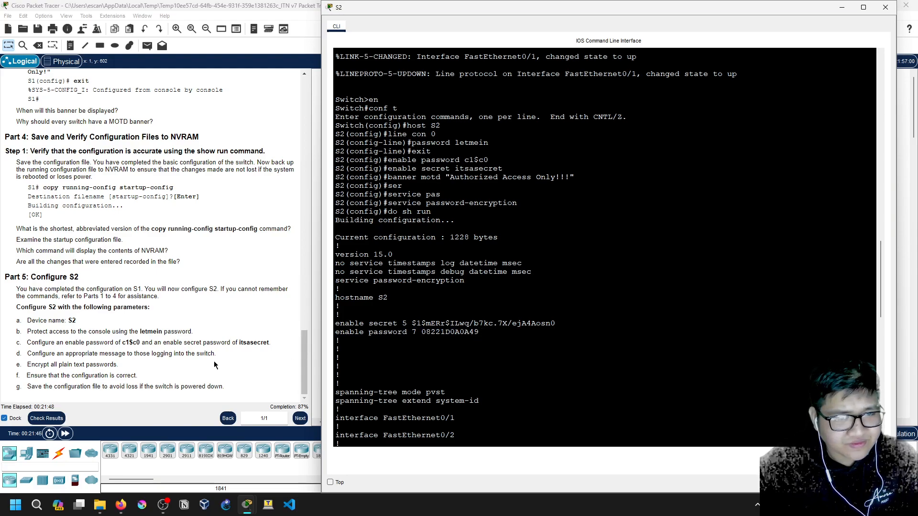
double_click(480, 333)
mouse_move(482, 333)
mouse_down()
mouse_move(335, 325)
mouse_move(483, 334)
mouse_up()
click(517, 334)
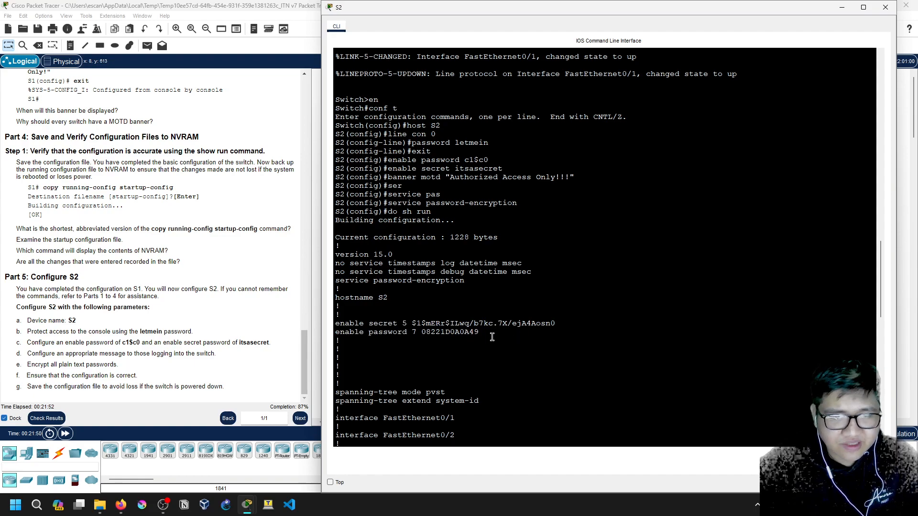
mouse_move(335, 323)
mouse_down()
mouse_move(505, 325)
mouse_move(347, 344)
mouse_move(336, 332)
mouse_up()
click(503, 335)
click(397, 346)
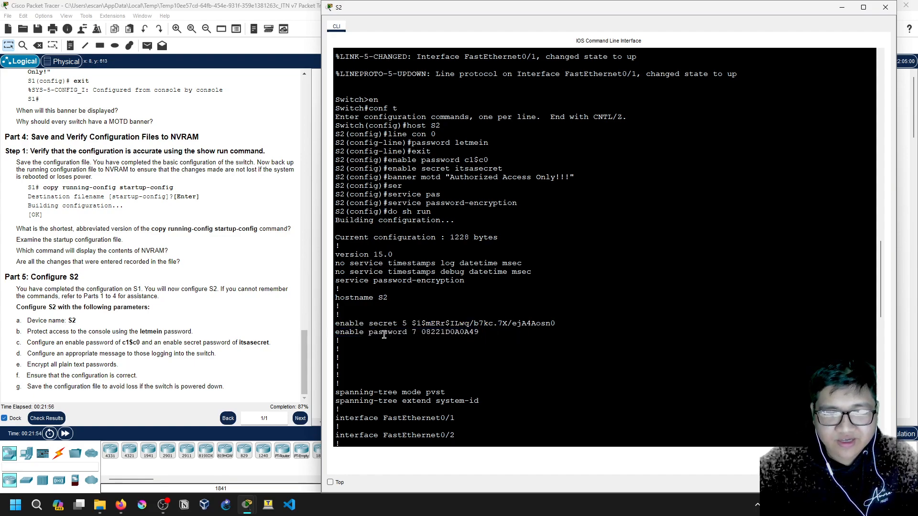
drag(335, 324, 570, 321)
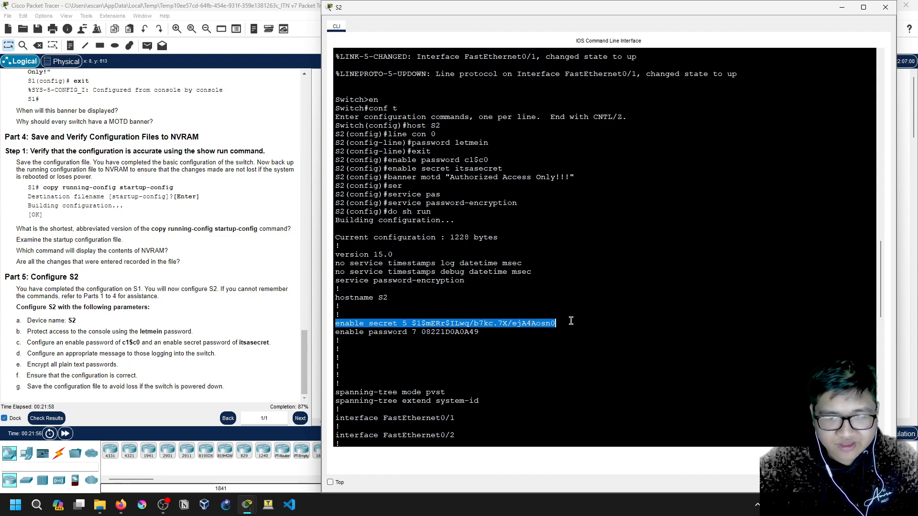
click(571, 321)
scroll(440, 401, down, 20)
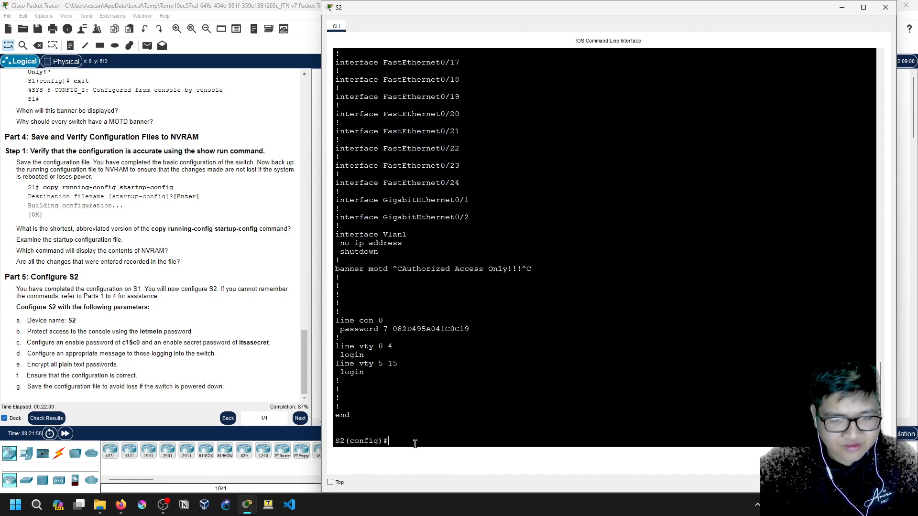
Leave configuration mode and save S2's configuration with write
text(write)
key(BackSpace)
key(BackSpace)
key(BackSpace)
key(BackSpace)
text(exit)
key(Return)
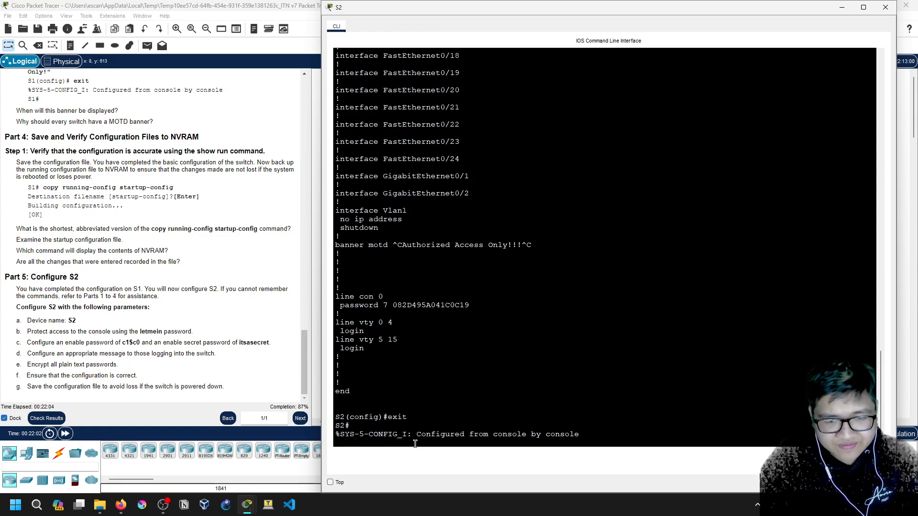
text(writr)
key(BackSpace)
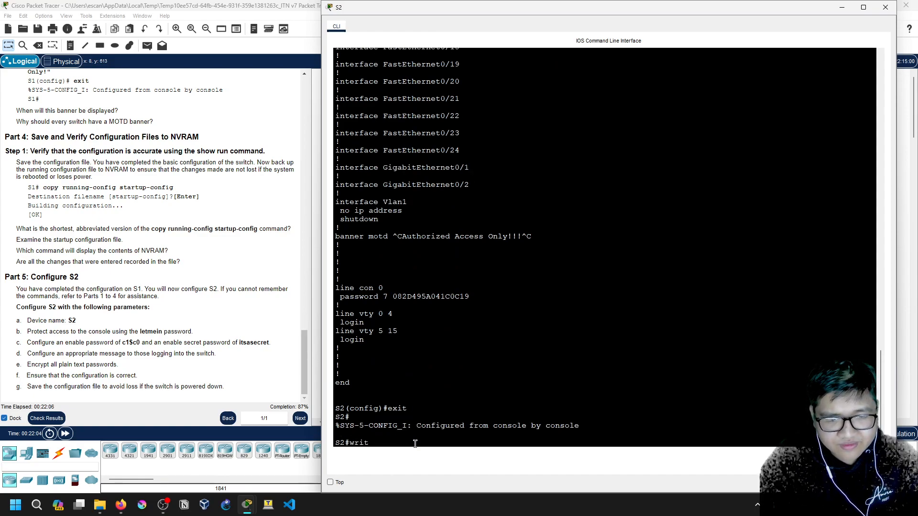
text(e)
key(Return)
key(Return)
text(exit)
Log out, start a new console session and re-enter privileged mode with the enable password
key(Return)
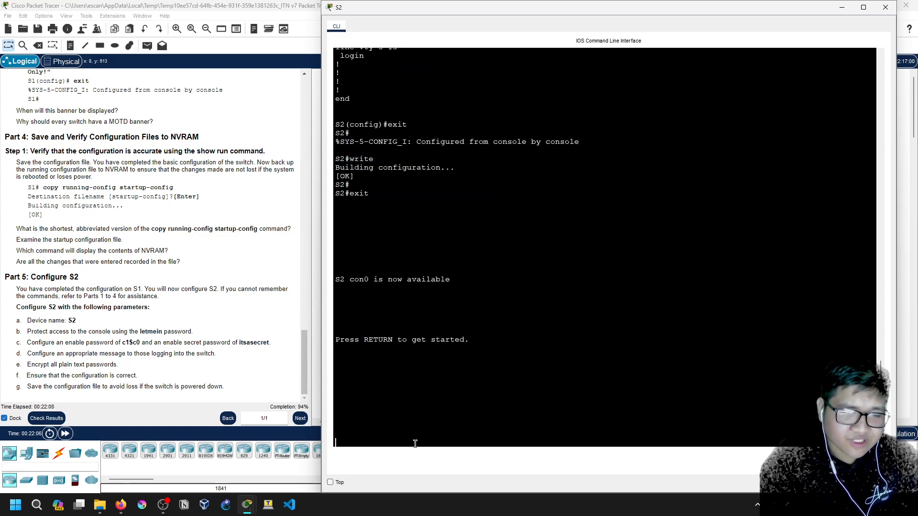
key(Return)
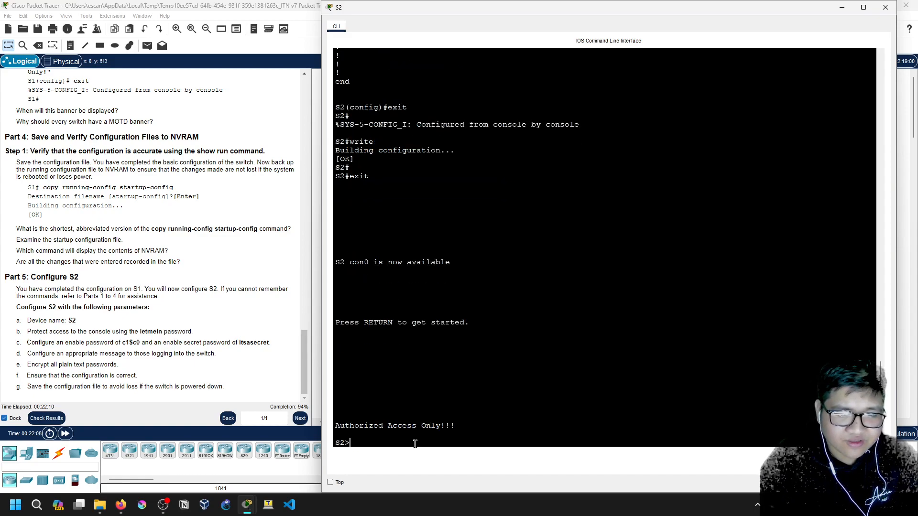
key(Return)
text(en)
key(Return)
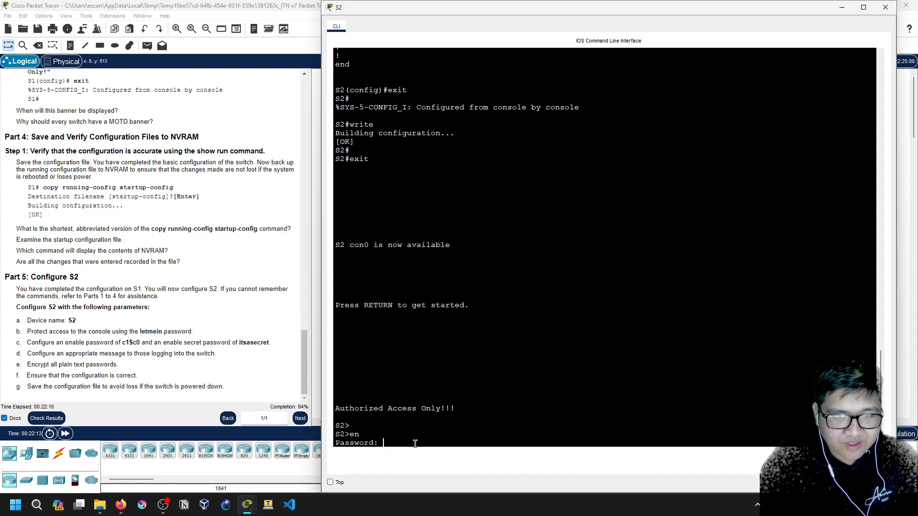
key(Return)
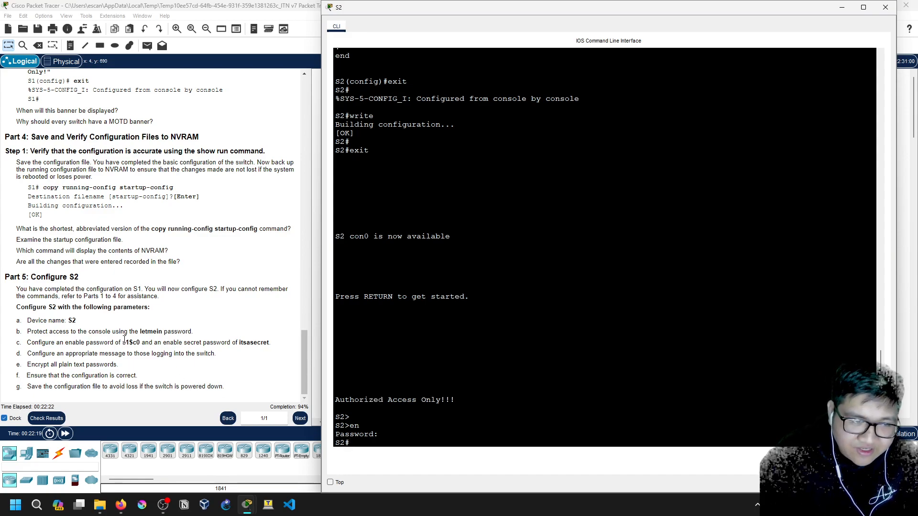
Check the enable secret in the instructions and bring S2's CLI to the front
drag(124, 342, 137, 343)
drag(238, 343, 271, 342)
click(486, 115)
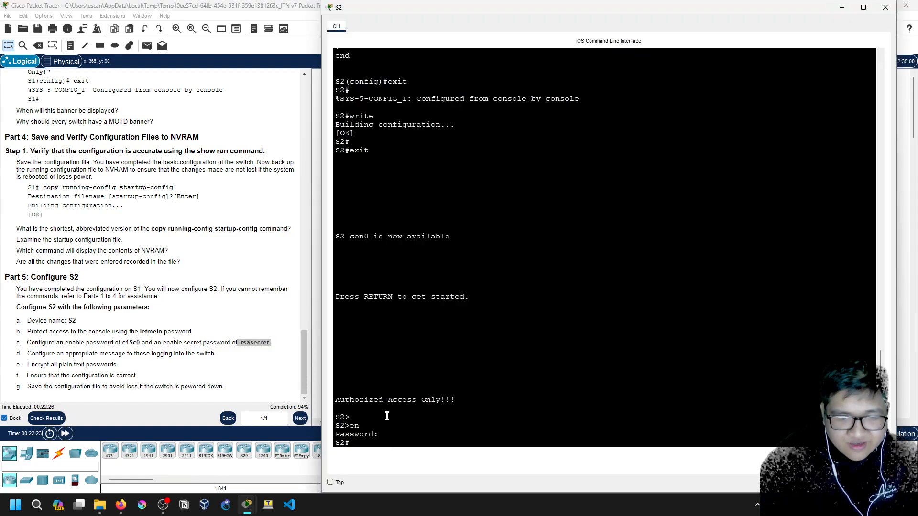
Require login on S2's console line 0 and return to the privileged prompt
click(365, 442)
text(cofn t)
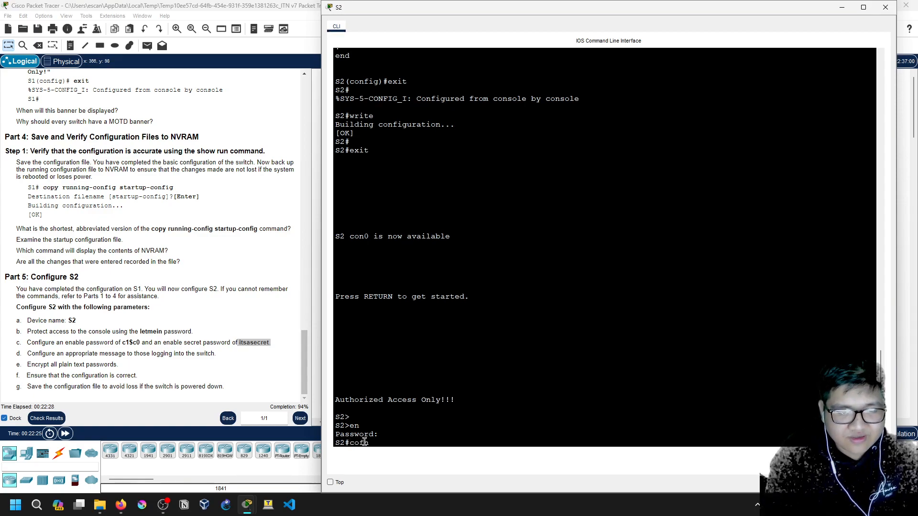
key(Return)
text(conf t)
key(Return)
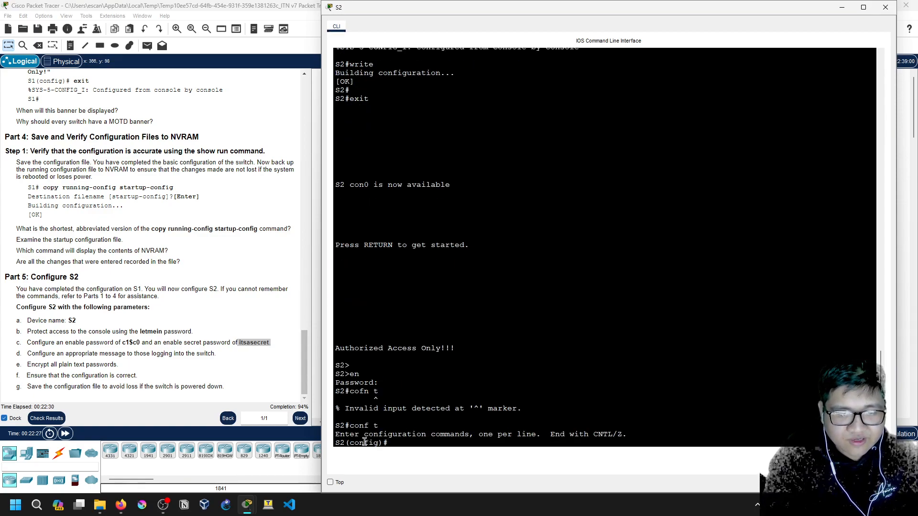
text(line con 0)
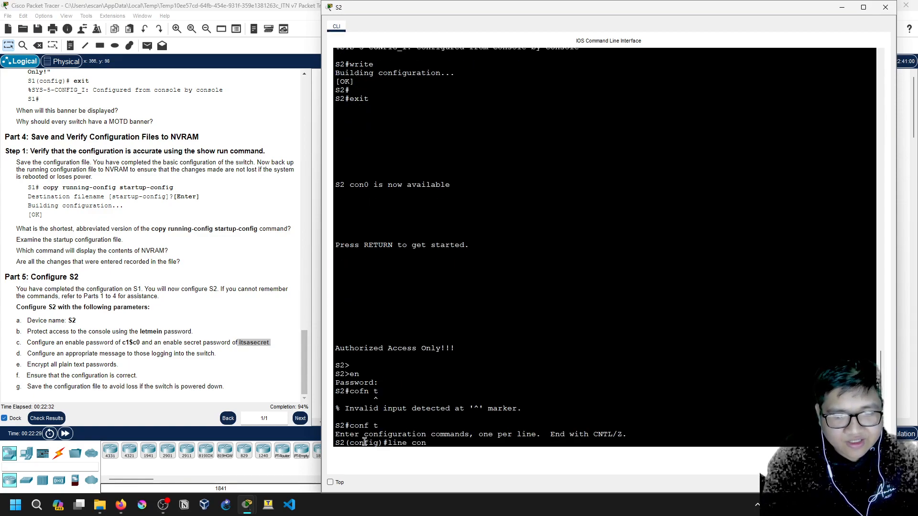
key(Return)
text(login)
key(Return)
text(exit)
key(Return)
text(exit)
key(Return)
Save with write and page through the startup configuration using sh start
key(Return)
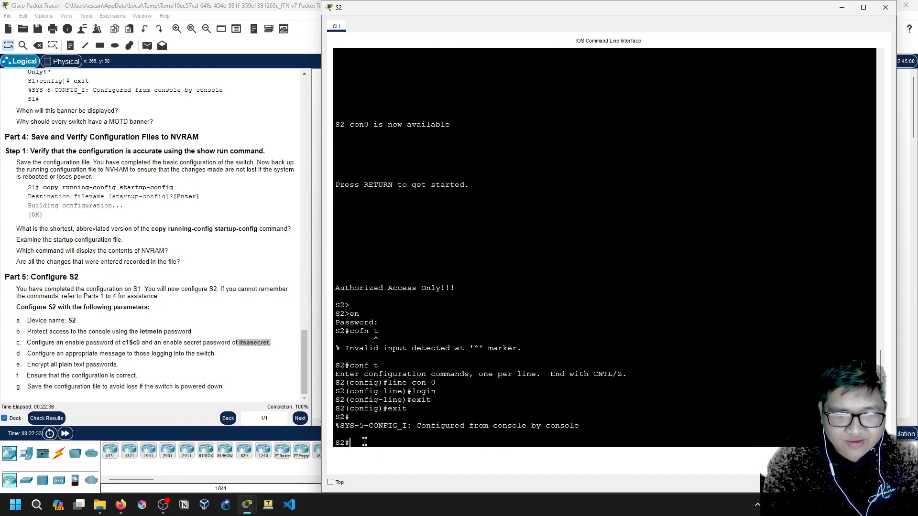
text(write)
key(Return)
key(Return)
text(ex)
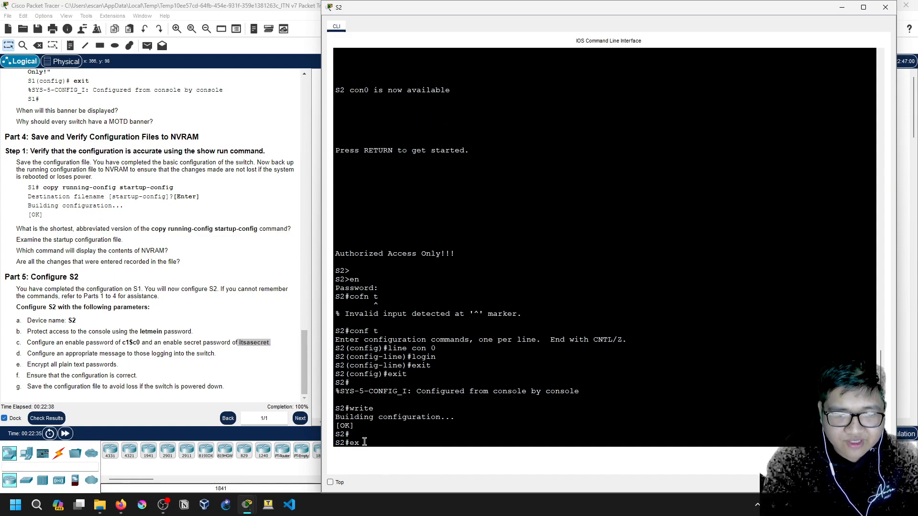
key(BackSpace)
key(BackSpace)
text(sh start)
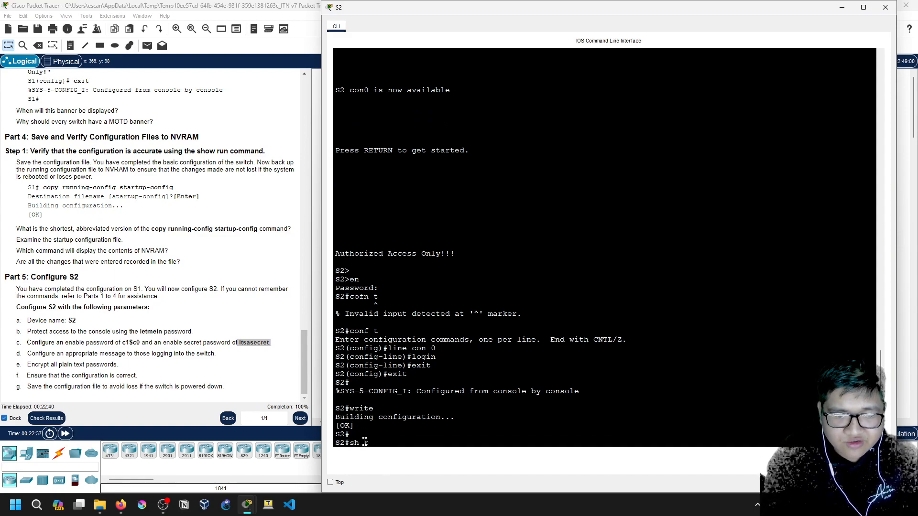
key(Return)
key(space)
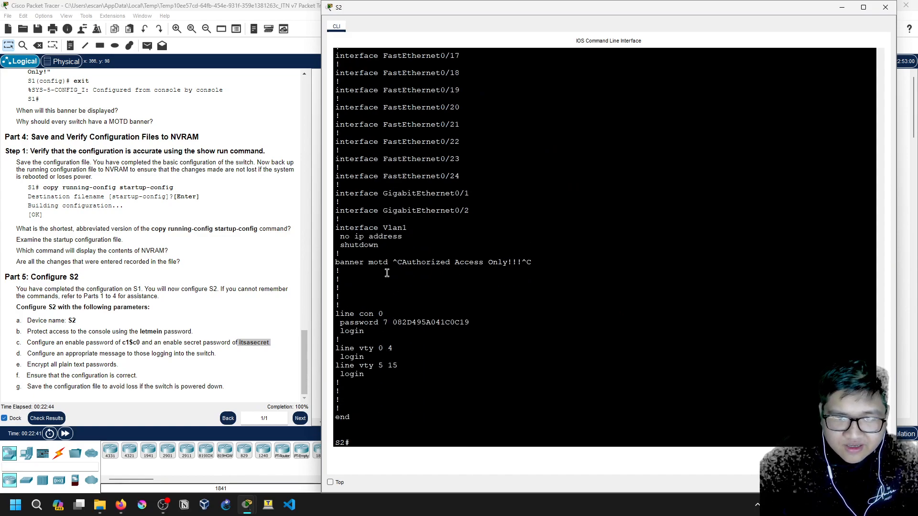
Log out of S2 and log back in with the console password
drag(366, 331, 340, 330)
click(378, 397)
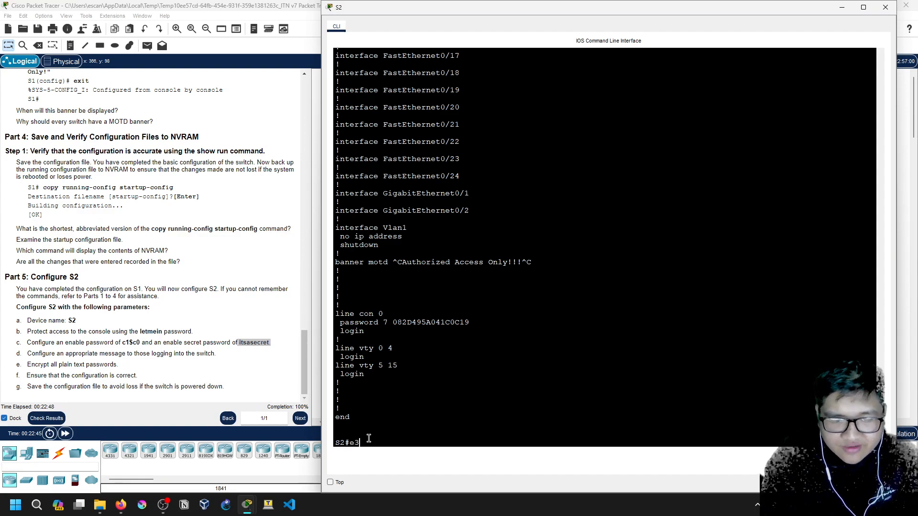
key(Return)
text(exit)
key(Return)
key(Return)
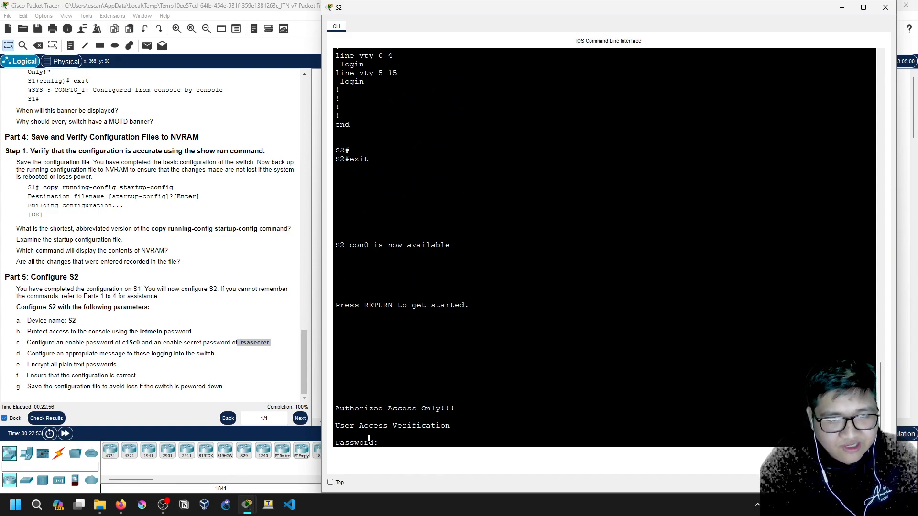
key(Return)
Enter privileged mode with the enable password, then go into global configuration mode
text(en)
key(Return)
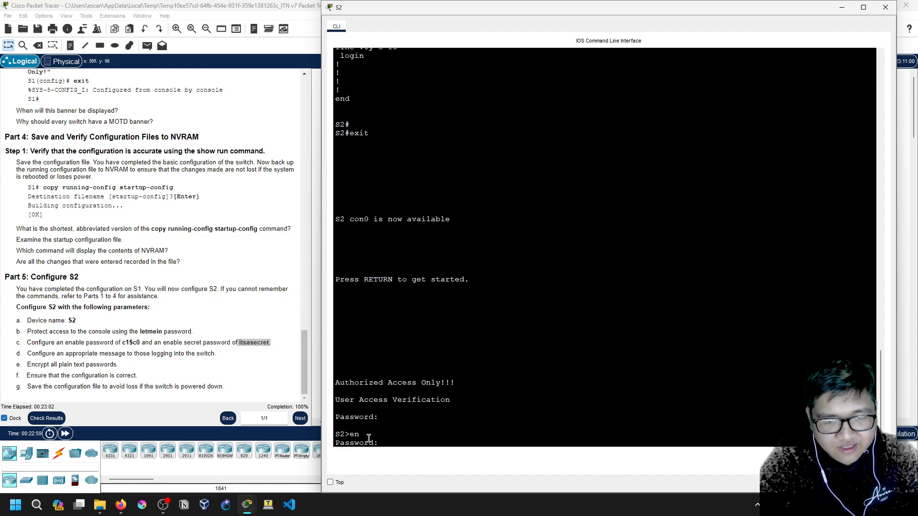
key(Return)
text(conf t)
key(Return)
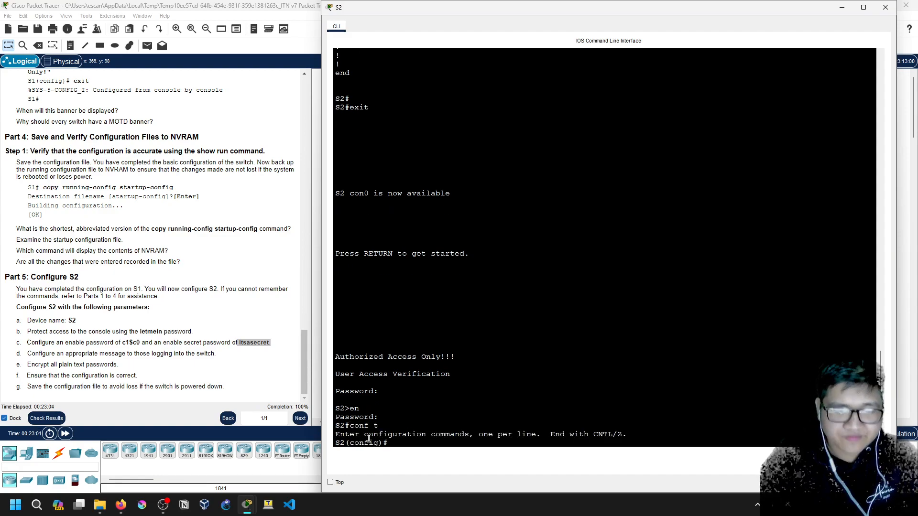
text(eixt\)
key(Return)
text(eixt)
key(BackSpace)
key(BackSpace)
key(BackSpace)
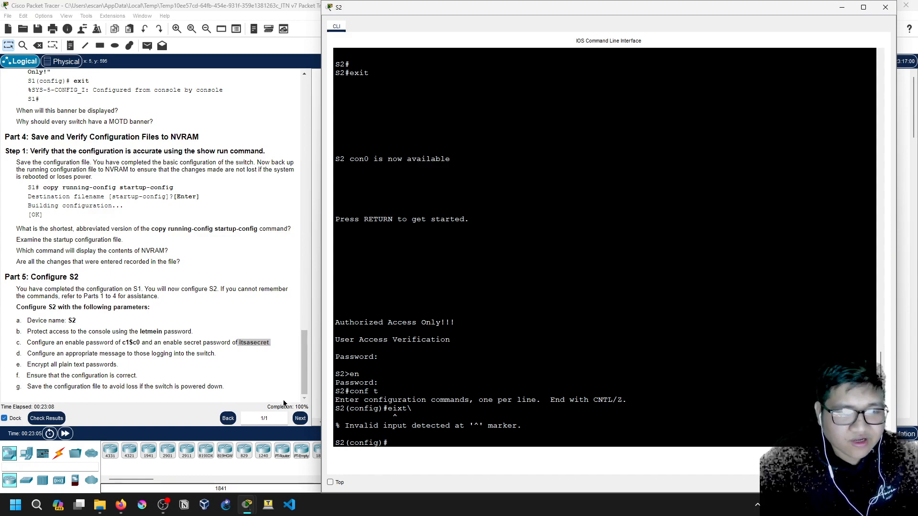
Open Check Results and review each S1 assessment item, from Banner MOTD to Startup Config
click(277, 407)
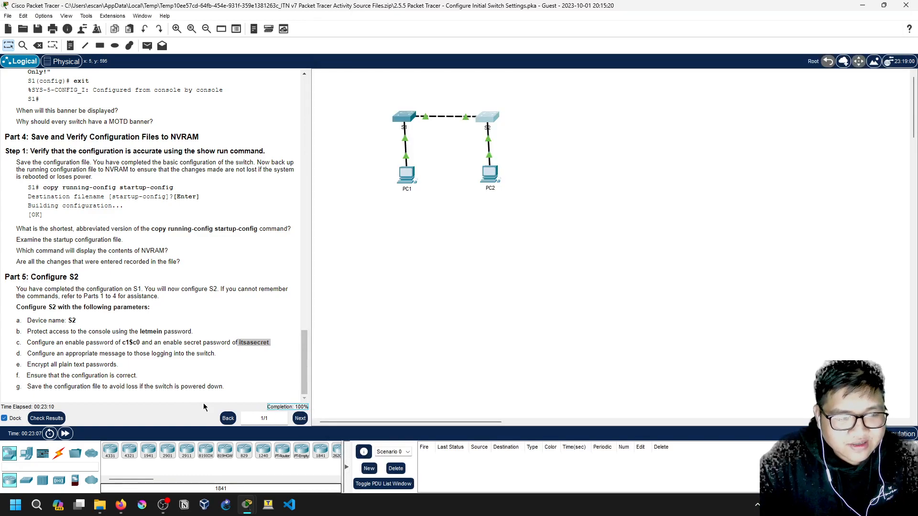
click(47, 419)
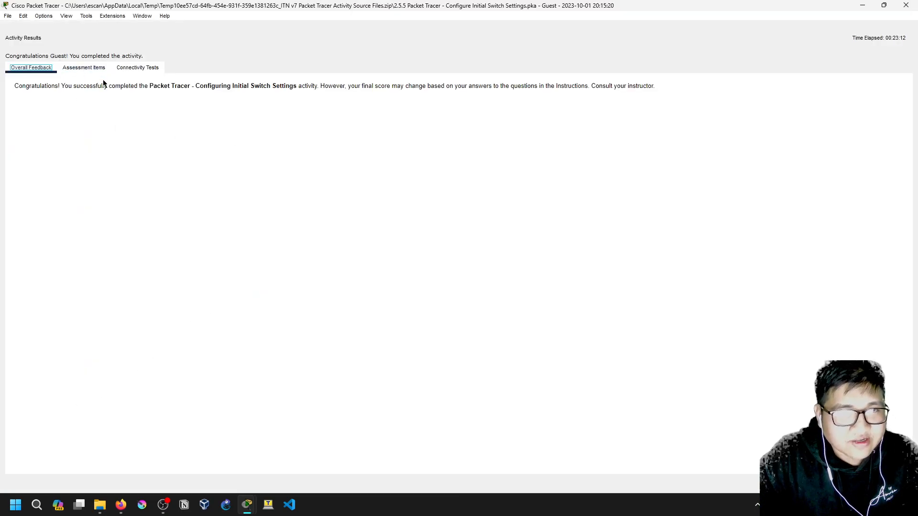
click(91, 71)
click(70, 124)
drag(70, 127, 85, 252)
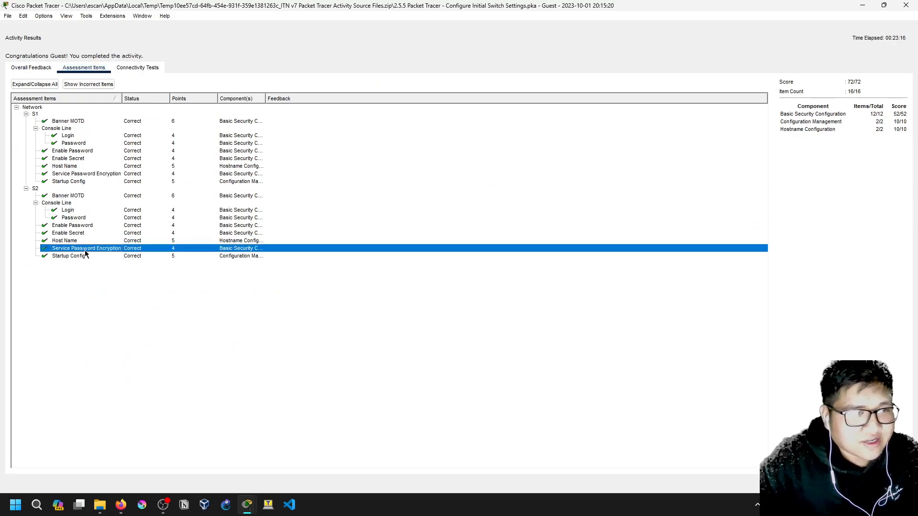
click(56, 122)
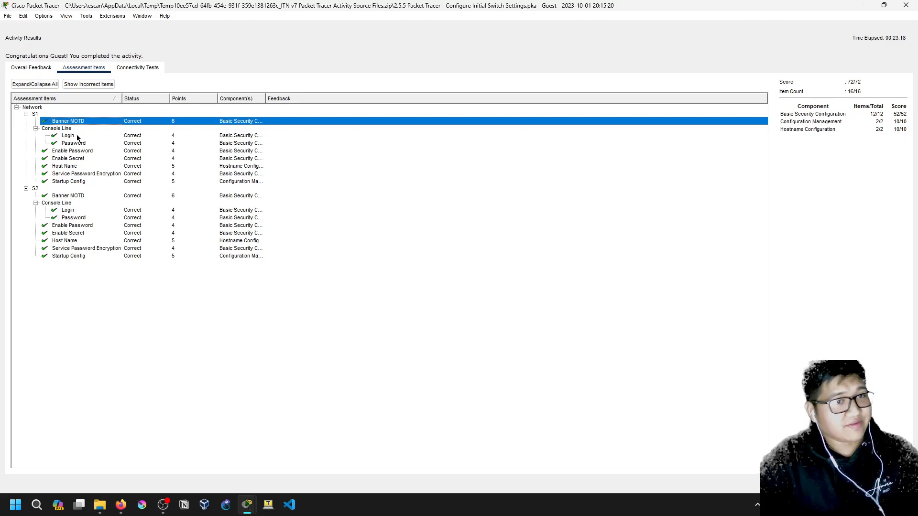
click(72, 137)
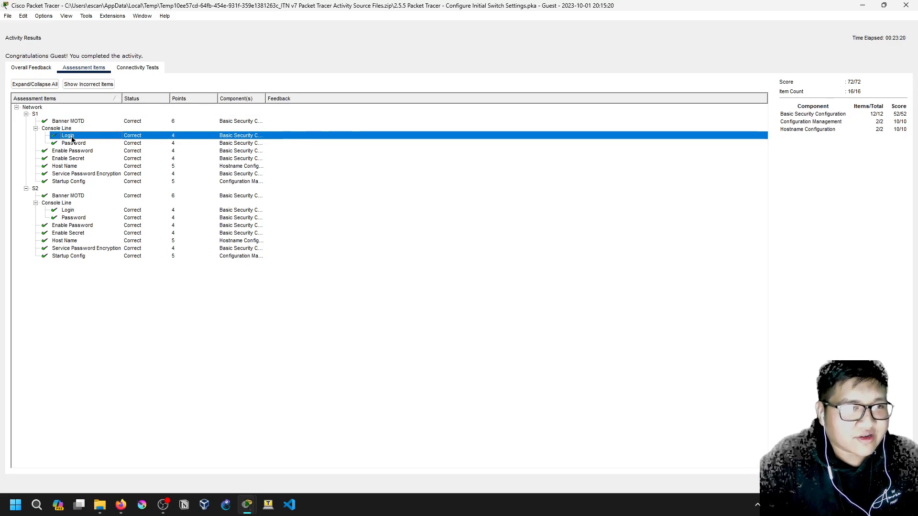
click(79, 144)
click(79, 152)
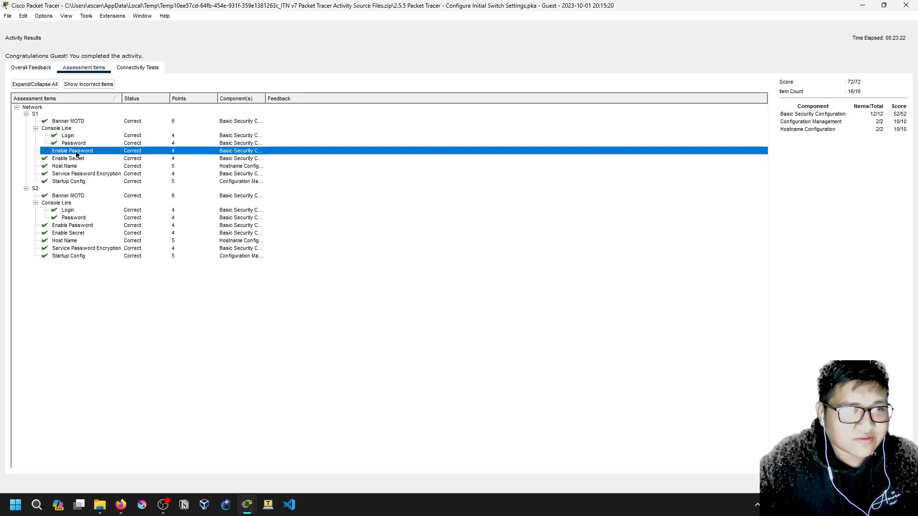
click(79, 160)
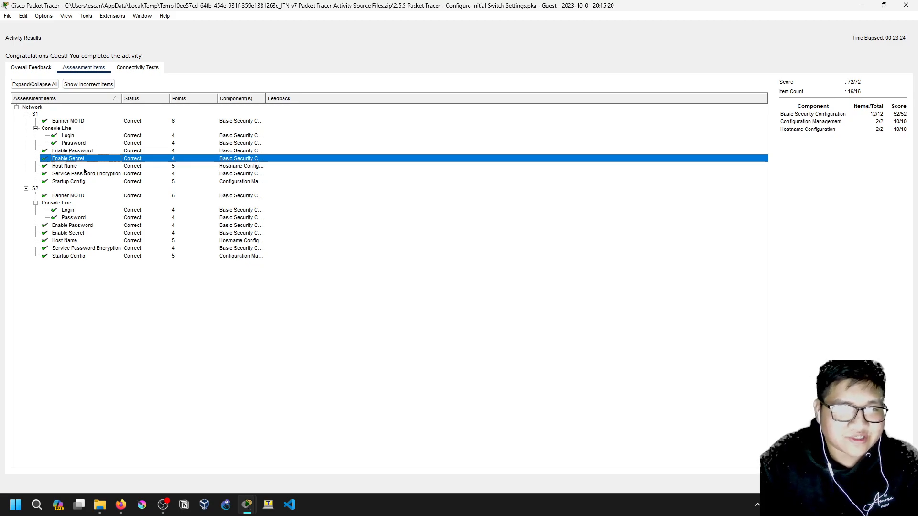
click(86, 168)
click(94, 175)
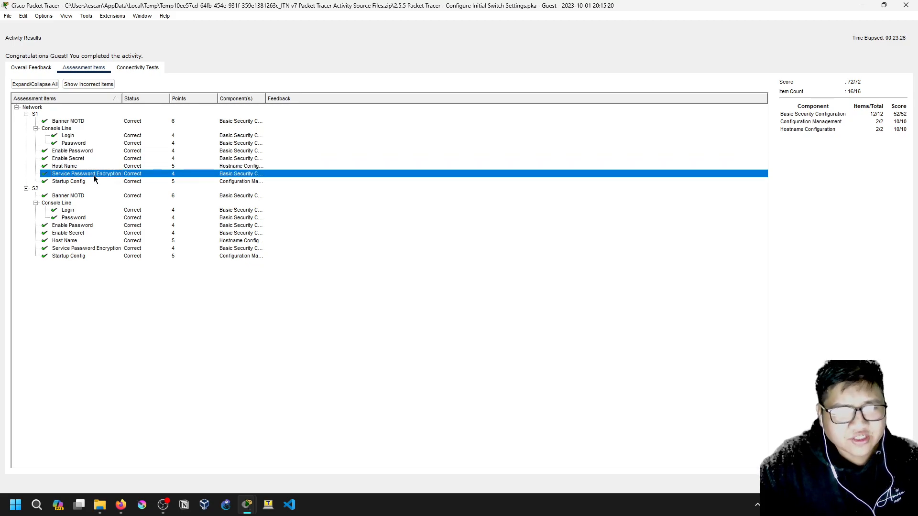
click(96, 183)
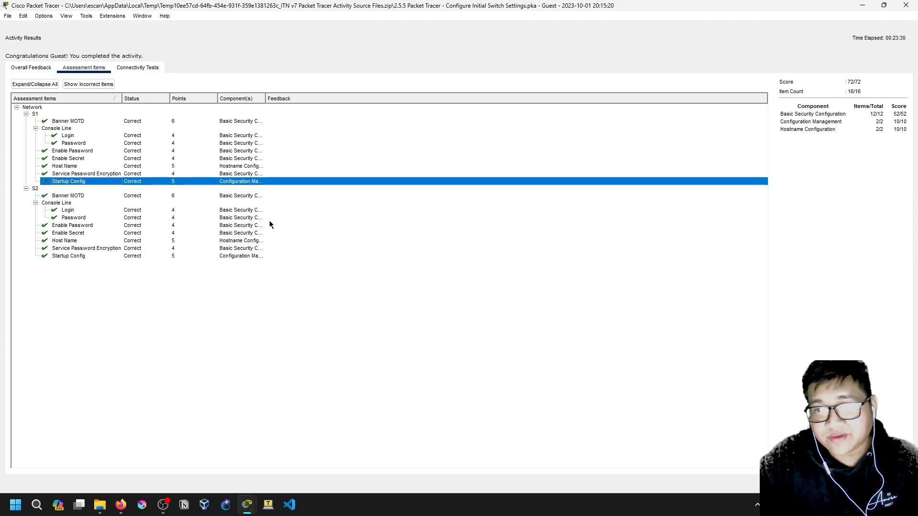
Review each S2 assessment item, including banner, console, enable passwords and hostname
click(66, 197)
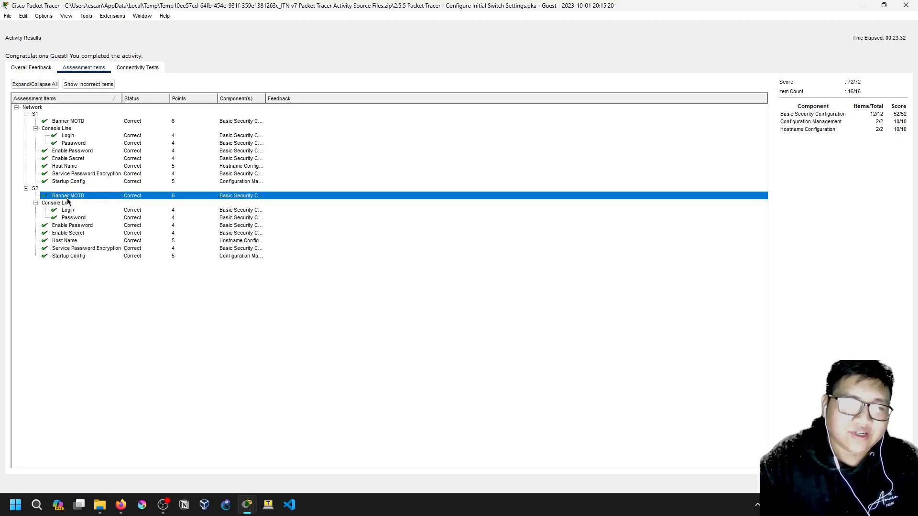
click(74, 211)
click(74, 218)
click(75, 234)
click(76, 248)
click(77, 256)
click(91, 241)
click(115, 225)
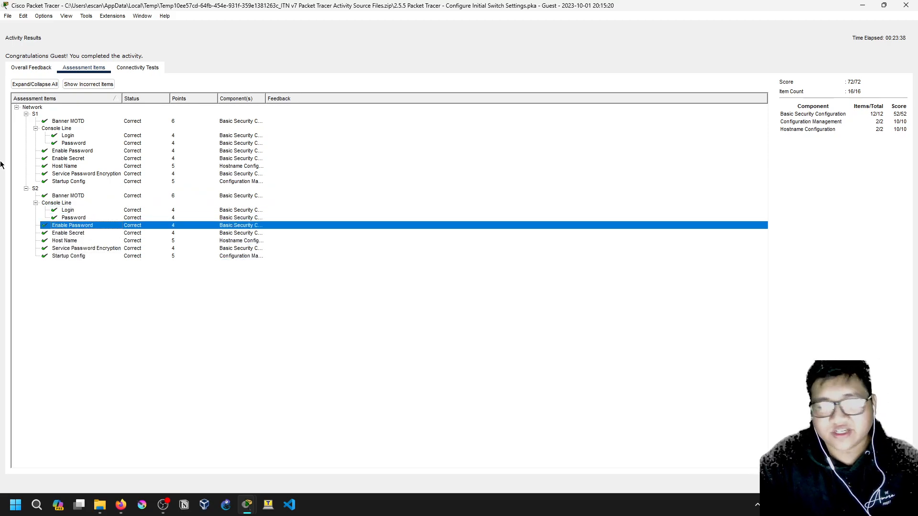
View Connectivity Tests and Overall Feedback, then recheck the S2 Console Line items
click(138, 70)
click(93, 136)
click(67, 107)
click(28, 67)
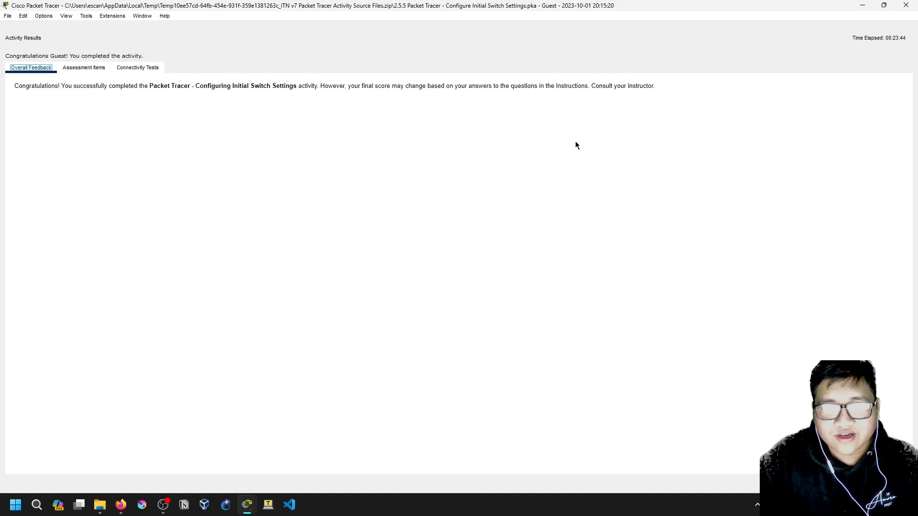
click(77, 70)
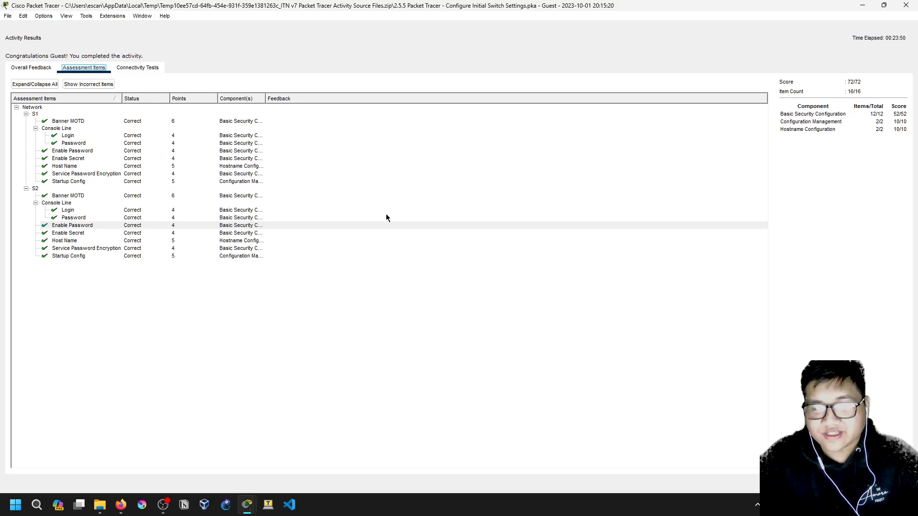
click(285, 203)
drag(153, 200, 68, 222)
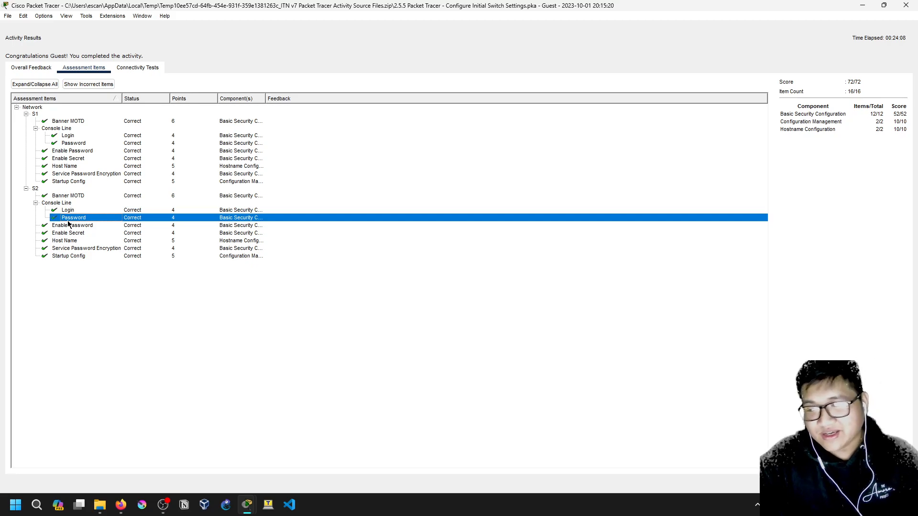
mouse_move(163, 511)
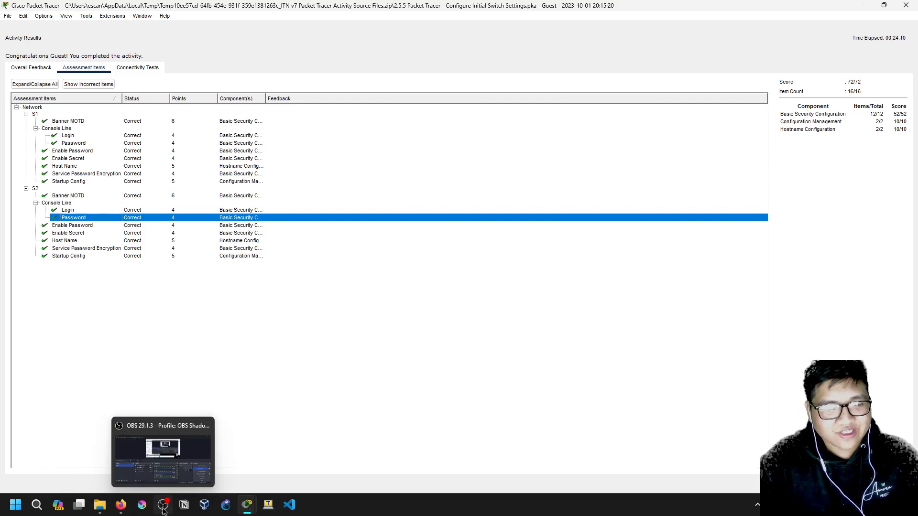